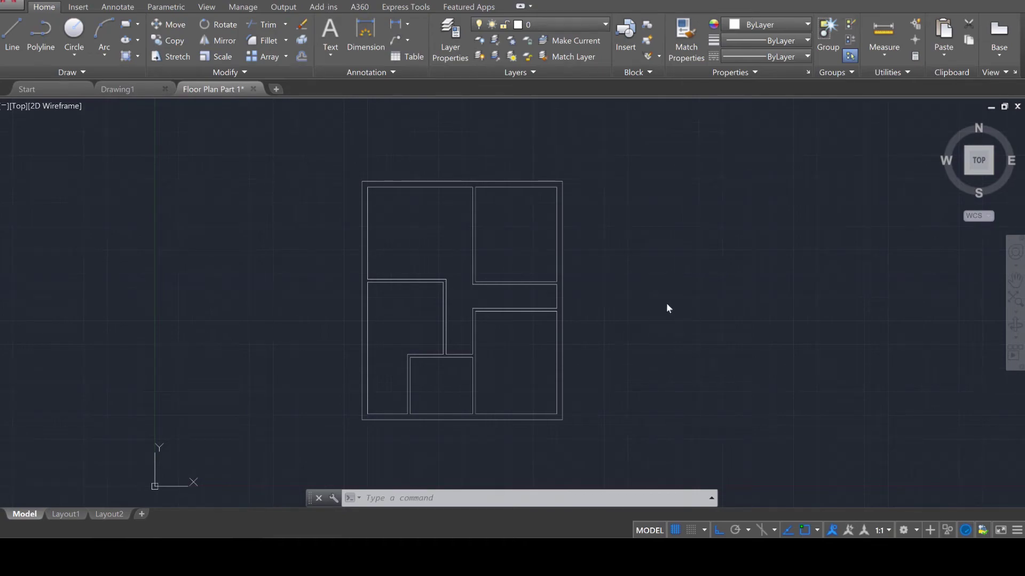
- Draw a door jamb line across the upper-right room's bottom wall, offset 200 from the room's inner left corner
scroll(608, 342, "up", 4)
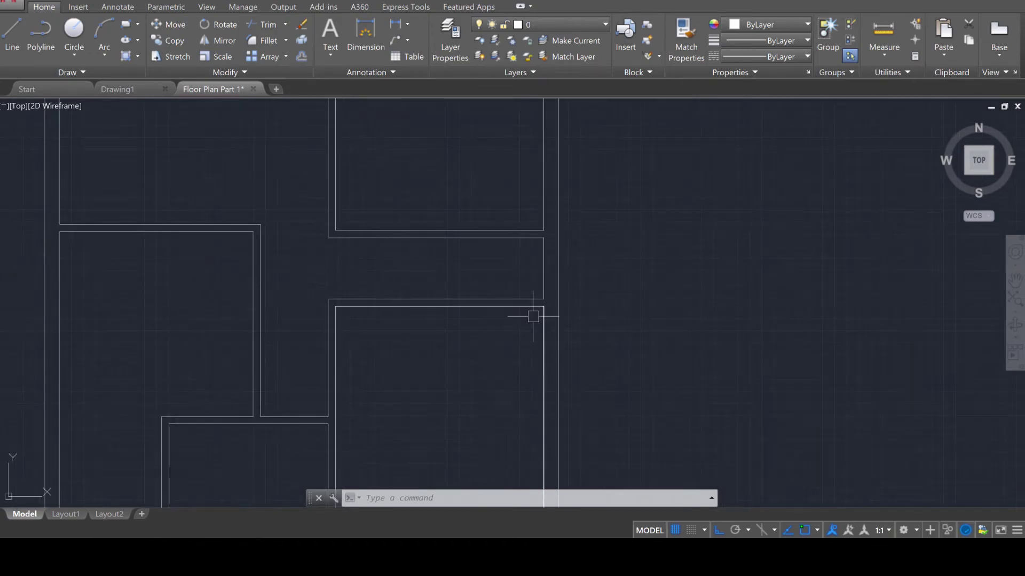
scroll(369, 272, "up", 4)
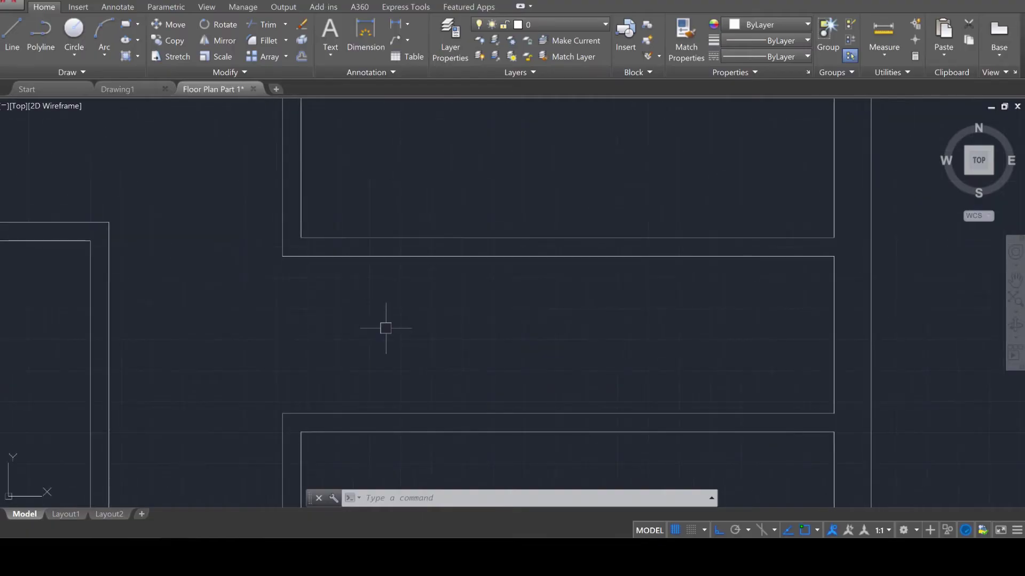
type("NE")
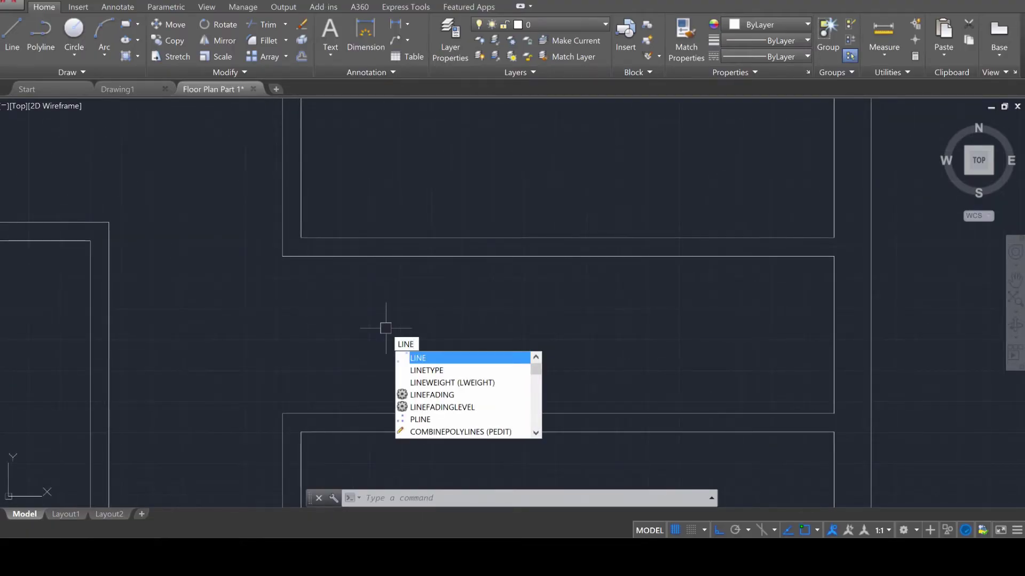
key("Return")
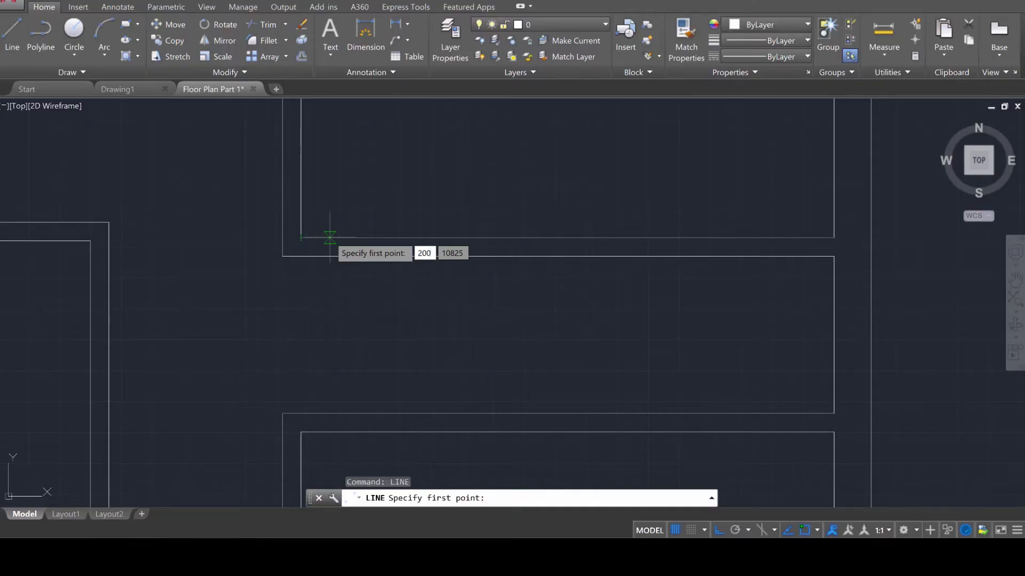
key("Return")
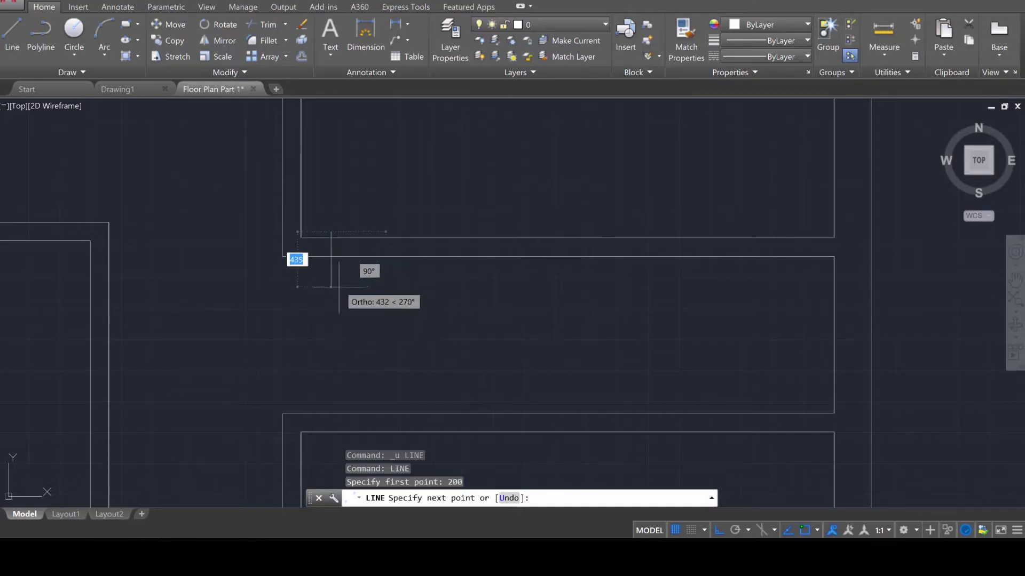
left_click(331, 253)
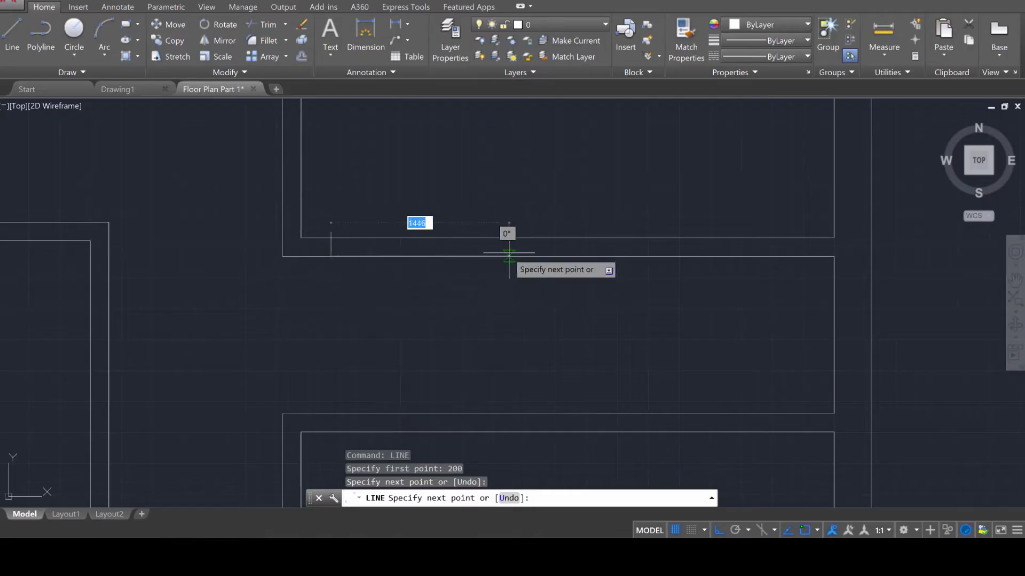
key("Escape")
key("Escape")
- Shorten the overshooting jamb line so its upper end meets the inner wall line of the upper-right room
scroll(320, 229, "up", 3)
scroll(443, 223, "up", 2)
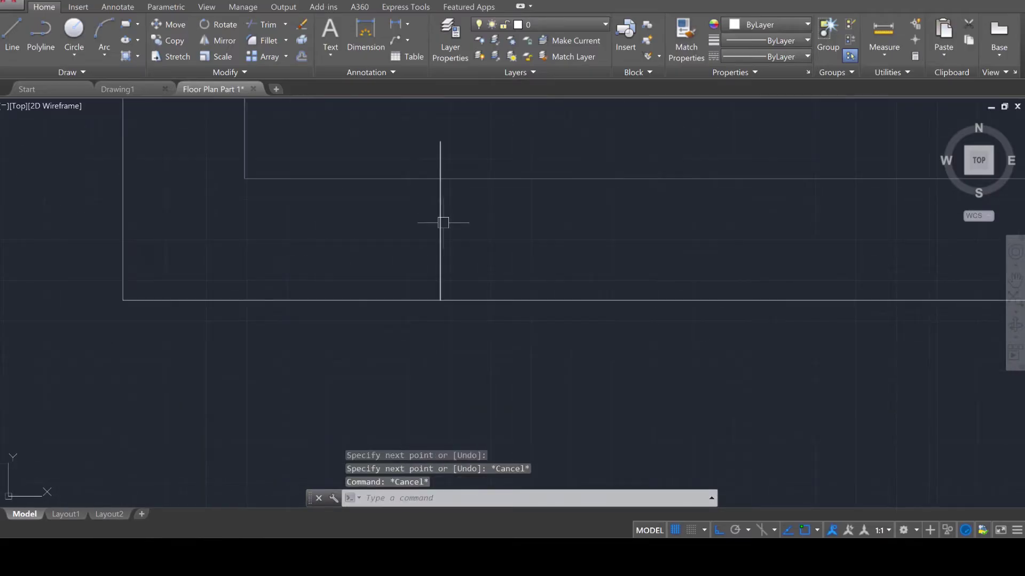
left_click(443, 223)
left_click(440, 141)
left_click(440, 178)
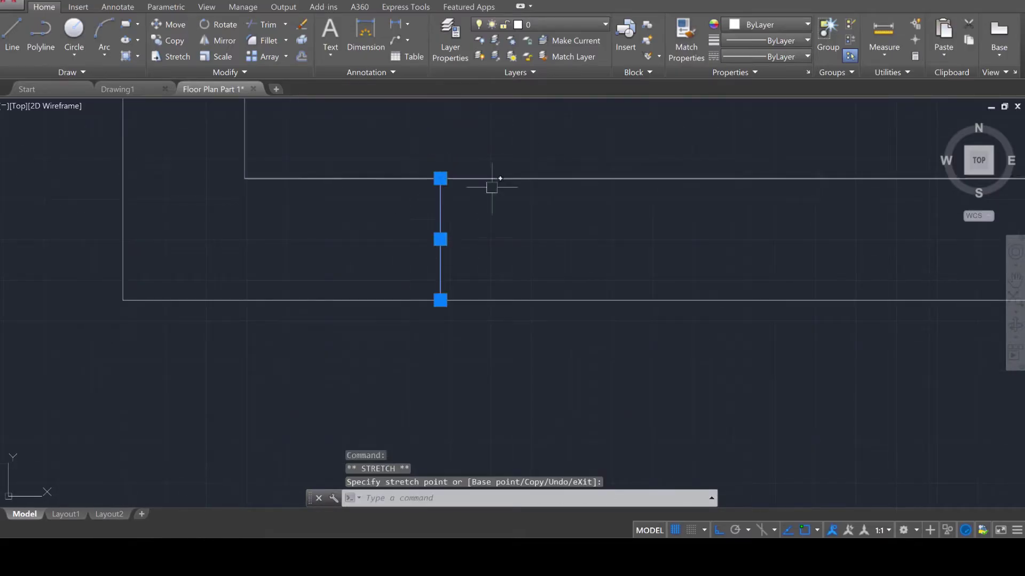
key("Escape")
key("Escape")
- Draw a jamb line across the lower-right room's top wall, 200 from the room's inner left corner
scroll(478, 283, "down", 5)
scroll(489, 309, "down", 2)
middle_click_drag(501, 335, 549, 266)
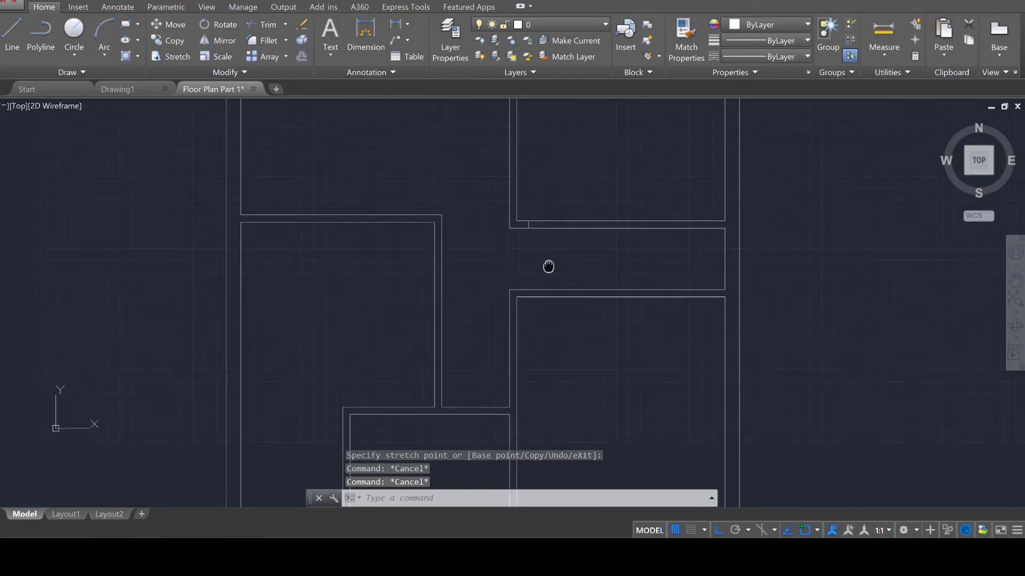
scroll(542, 273, "up", 1)
scroll(540, 279, "down", 1)
scroll(539, 282, "up", 2)
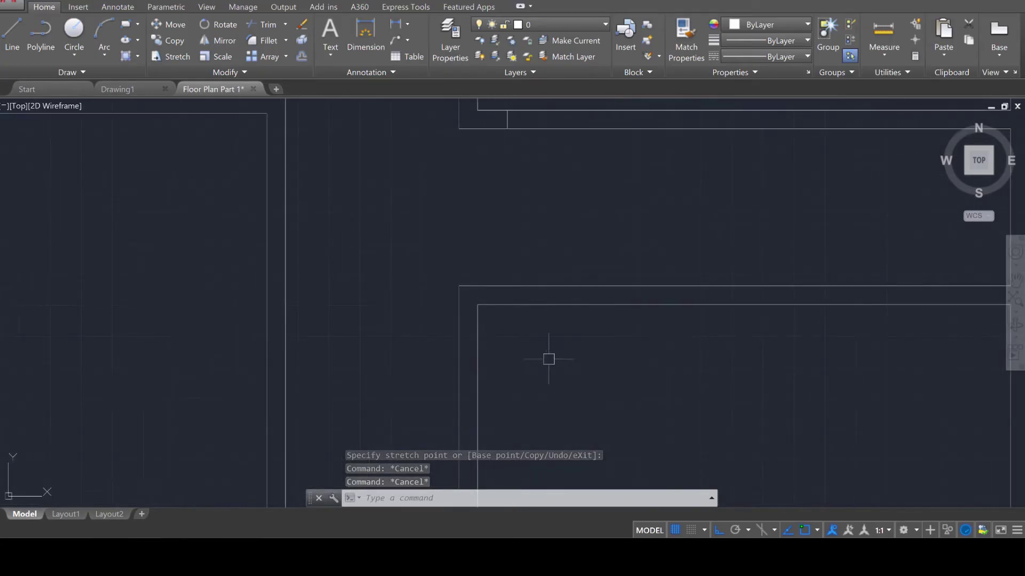
scroll(469, 361, "up", 3)
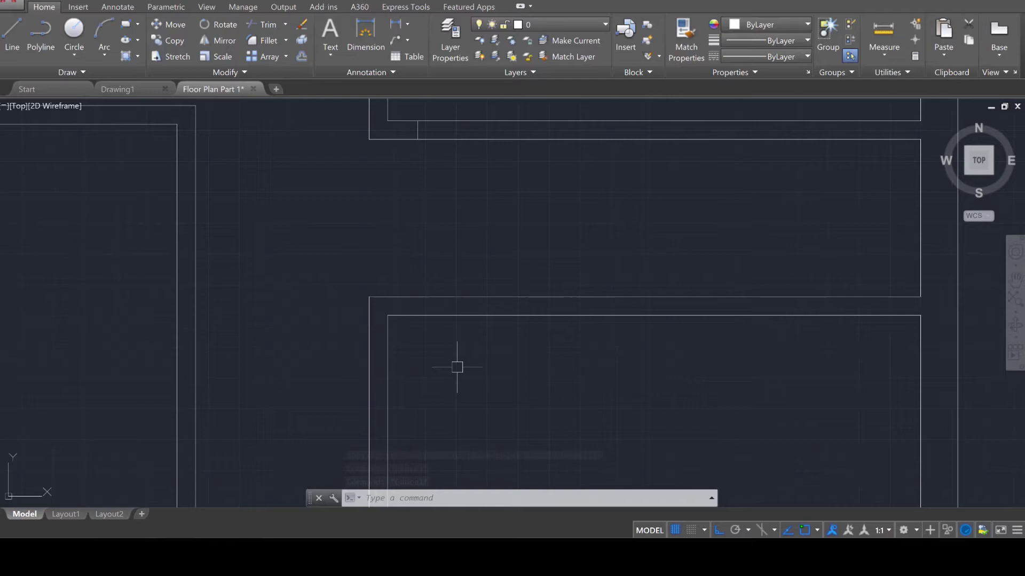
type("ne")
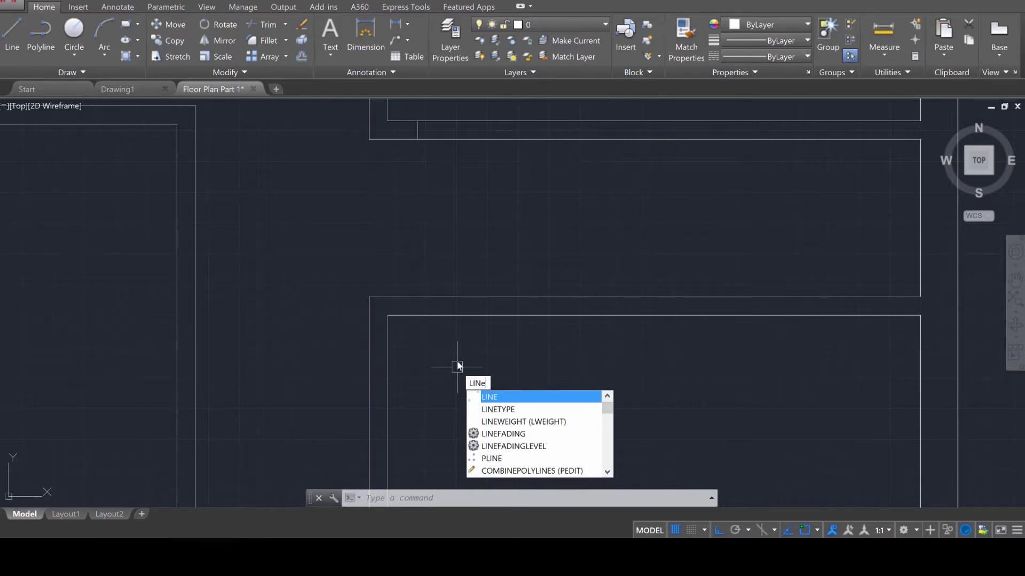
key("Return")
left_click(388, 315)
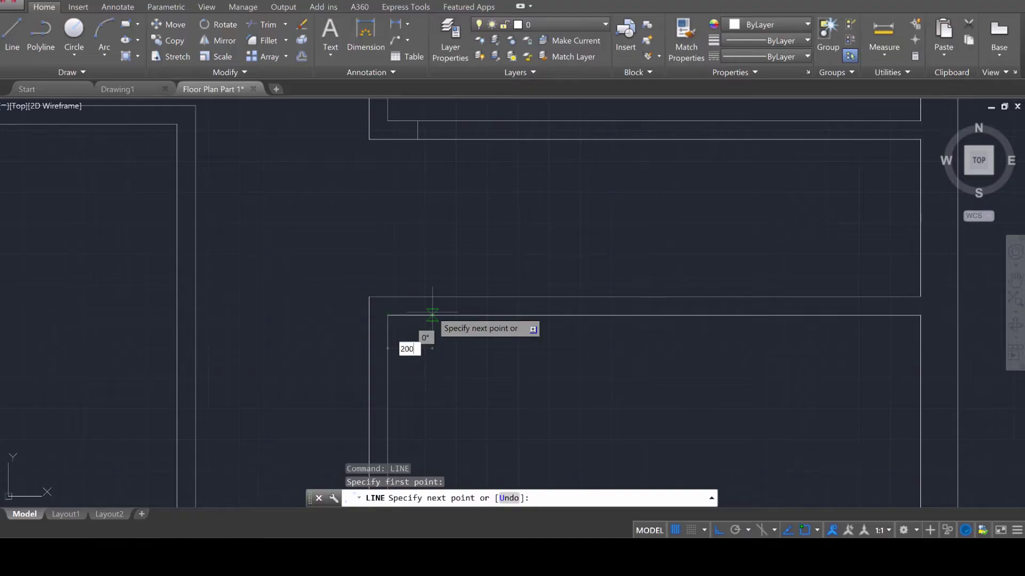
type("200")
key("Return")
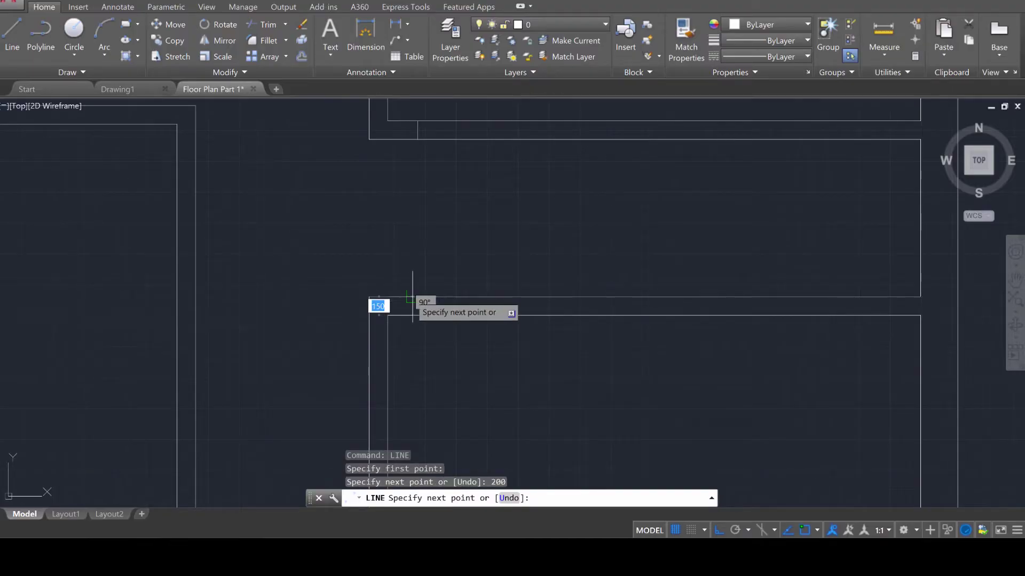
left_click(413, 297)
key("Escape")
- Draw a jamb line across the small bottom-middle room's top wall, 200 from the corridor corner at its right end
middle_click_drag(435, 380, 562, 162)
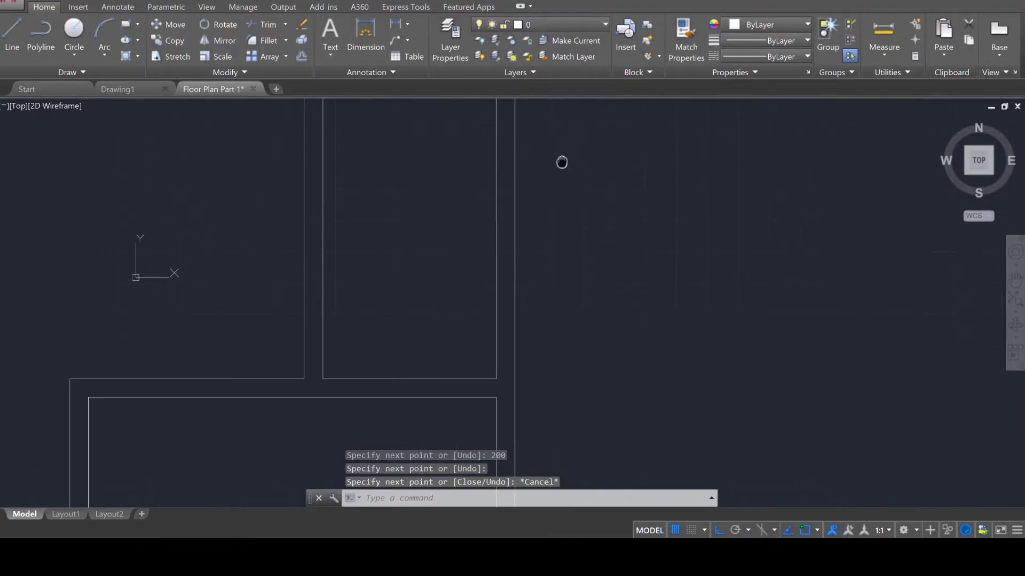
scroll(545, 229, "down", 1)
middle_click_drag(472, 352, 492, 309)
scroll(491, 309, "up", 2)
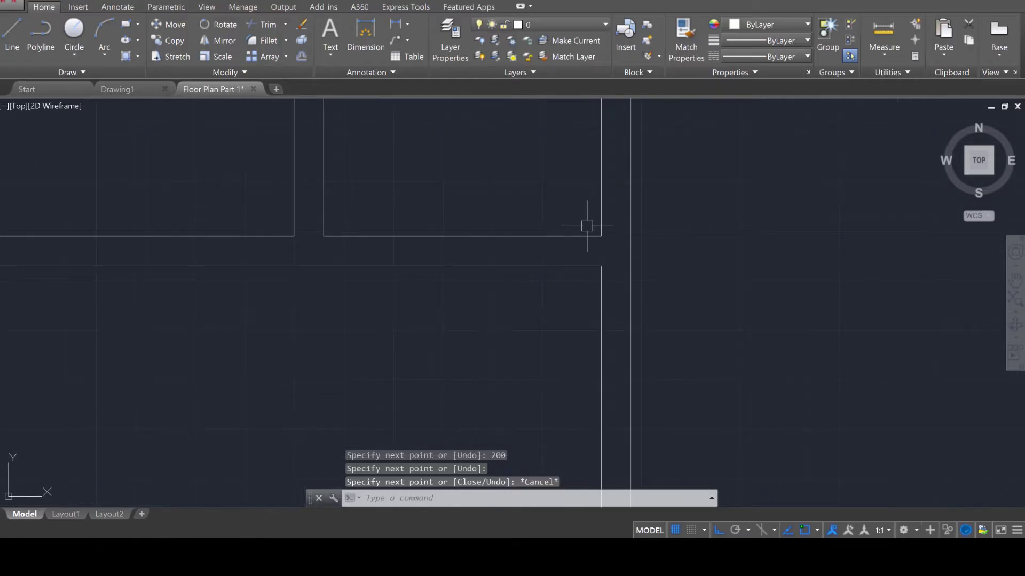
key("Return")
left_click(601, 236)
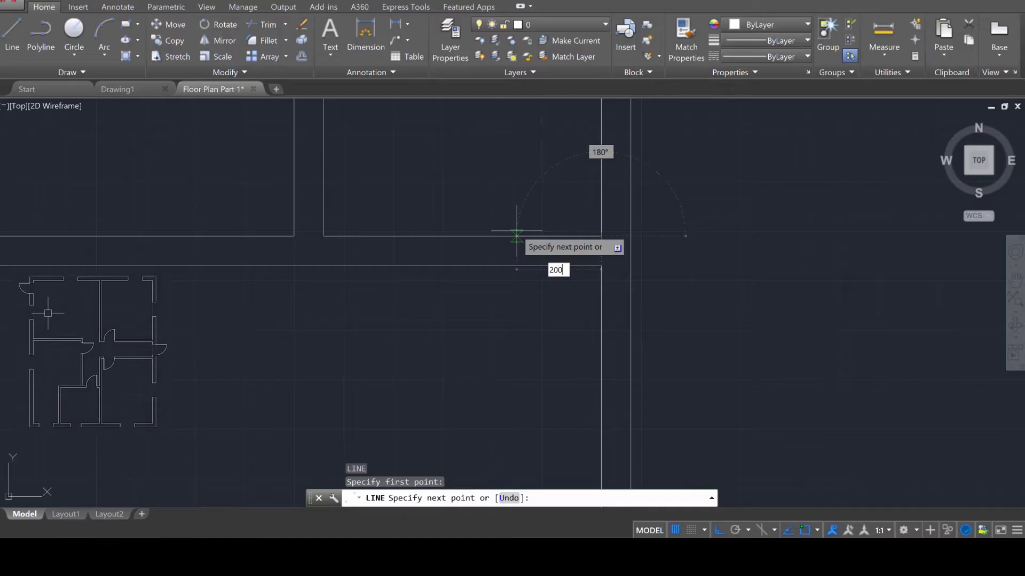
key("Return")
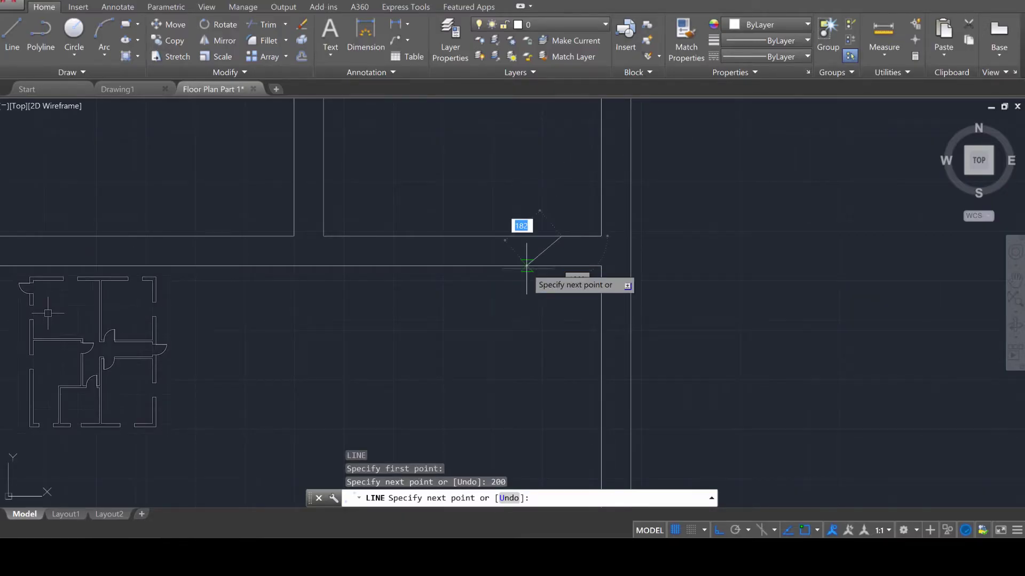
left_click(561, 265)
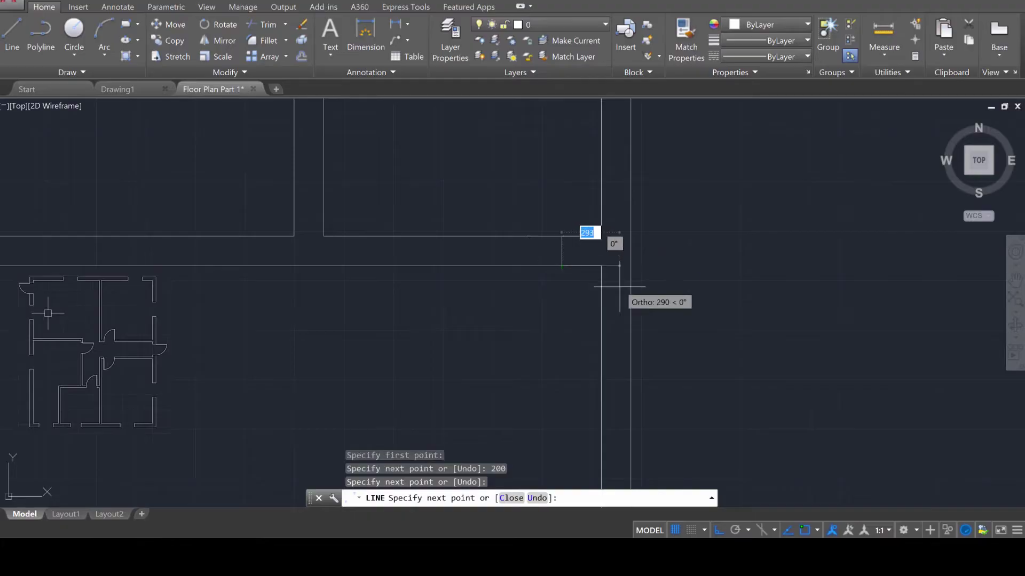
scroll(595, 301, "down", 4)
key("Escape")
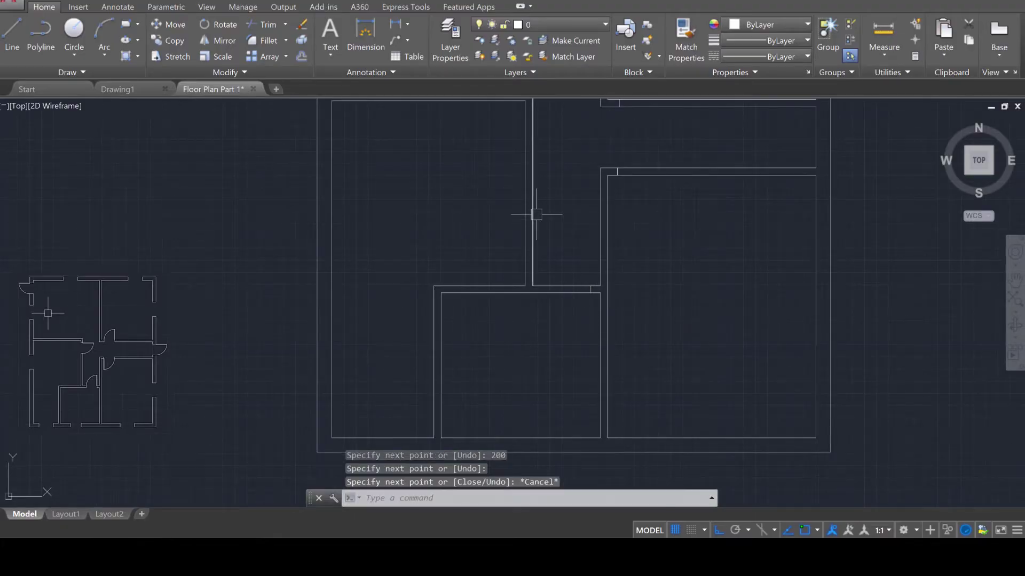
- Draw a jamb line across the left room's right wall, 200 below the level of the room's inner top corner
middle_click_drag(528, 236, 513, 369)
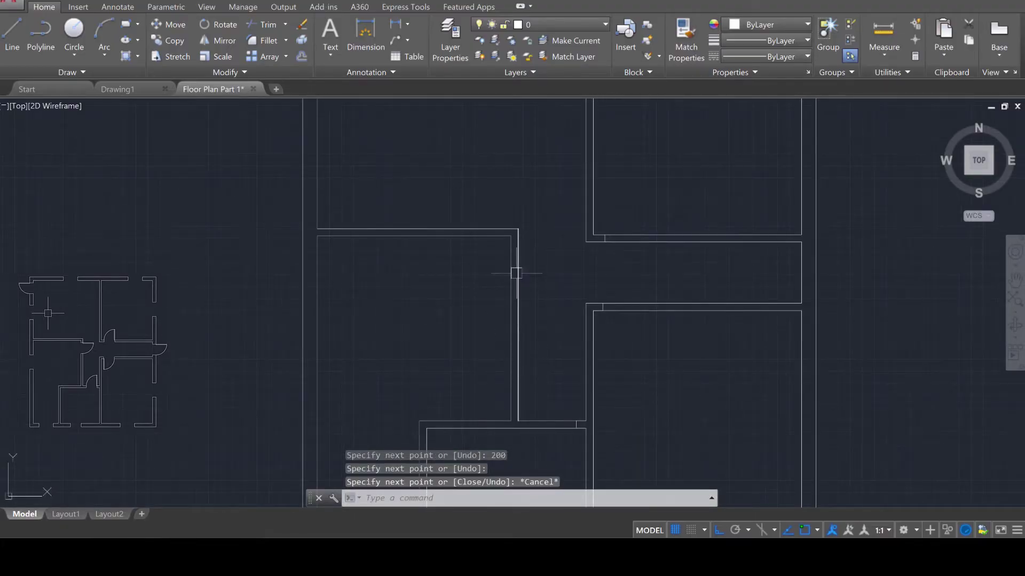
scroll(516, 273, "up", 2)
type("l")
key("Return")
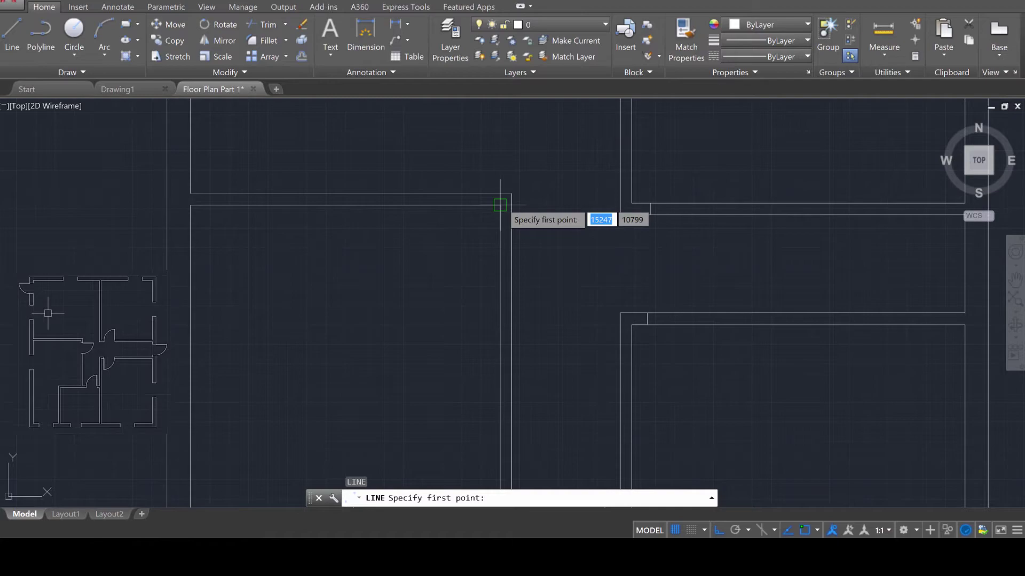
scroll(507, 202, "up", 5)
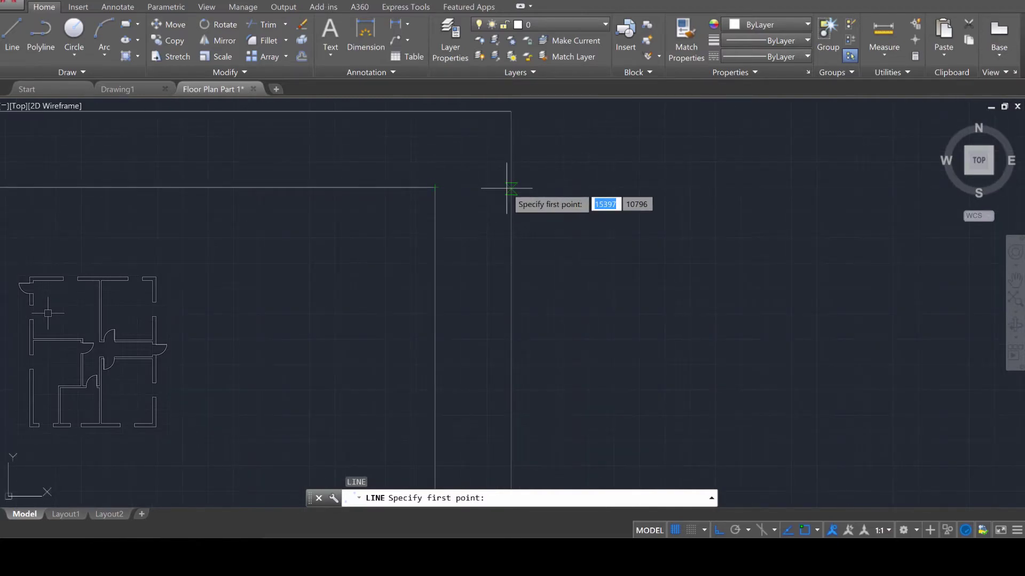
left_click(511, 188)
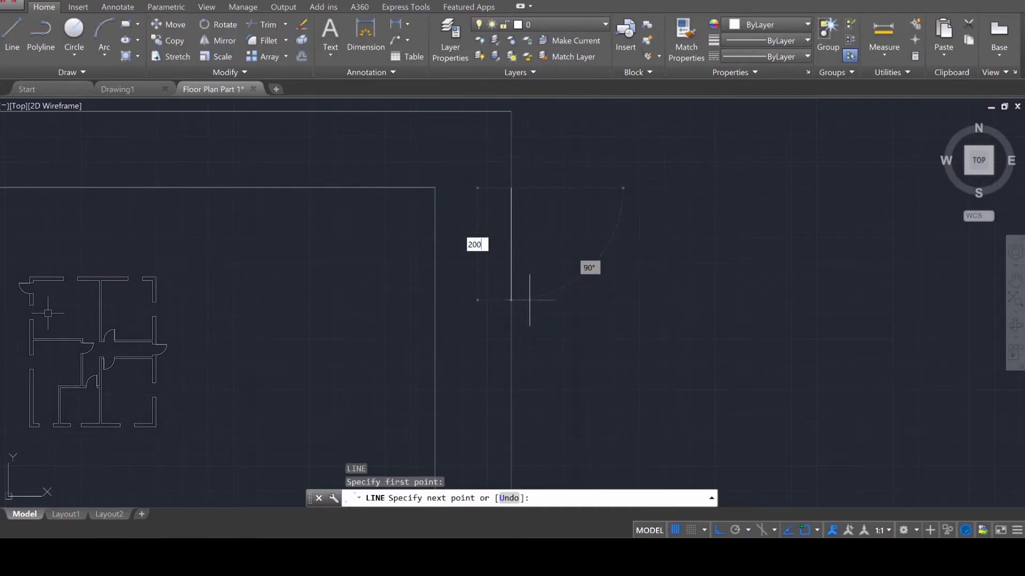
key("Return")
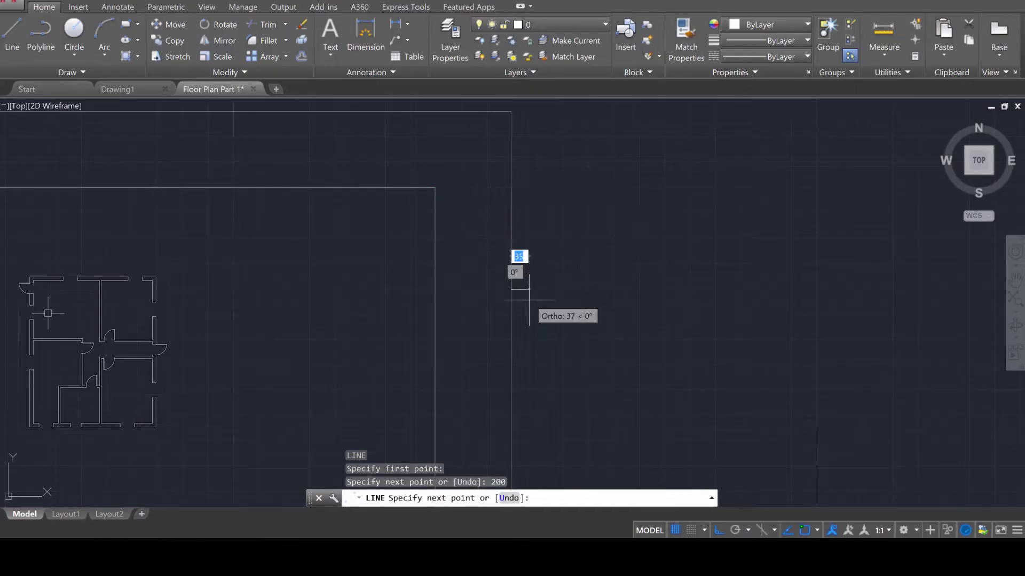
left_click(435, 290)
key("Escape")
- Draw a jamb line across the right exterior wall at the corridor's end, 200 below the corridor's upper corner
scroll(525, 315, "down", 6)
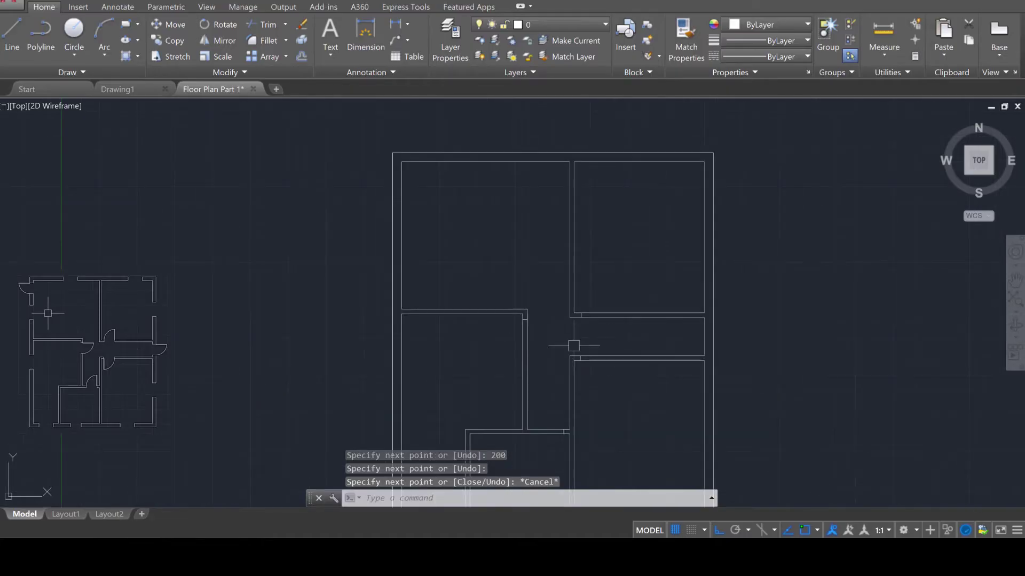
middle_click_drag(639, 353, 661, 211)
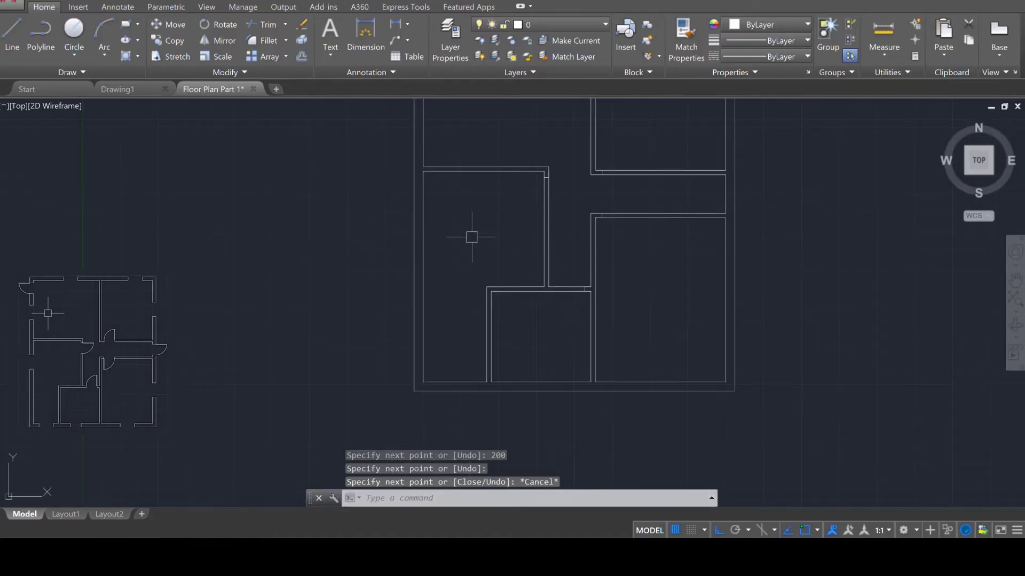
middle_click_drag(605, 305, 580, 382)
middle_click_drag(489, 219, 505, 359)
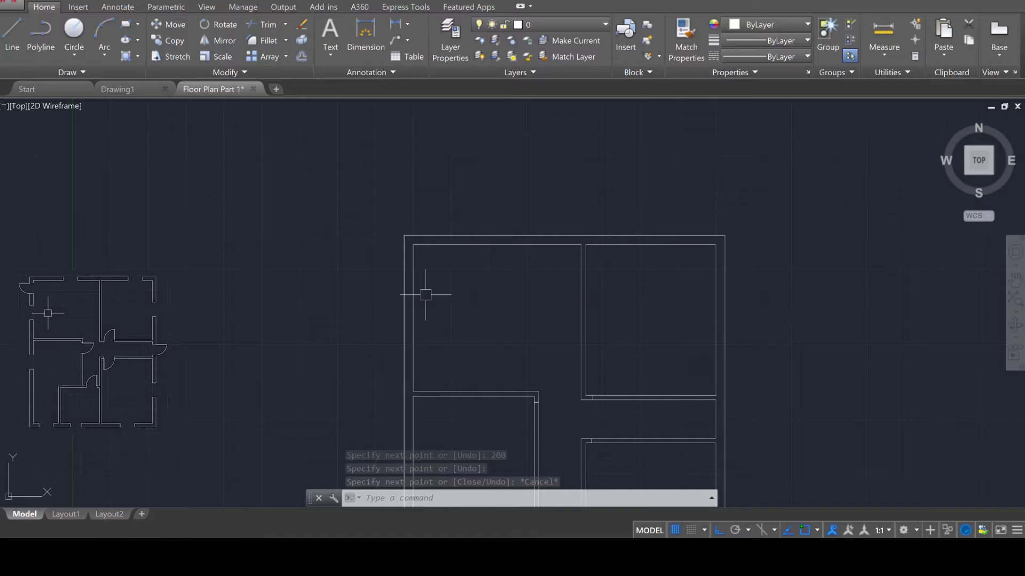
middle_click_drag(680, 448, 544, 369)
scroll(605, 336, "up", 6)
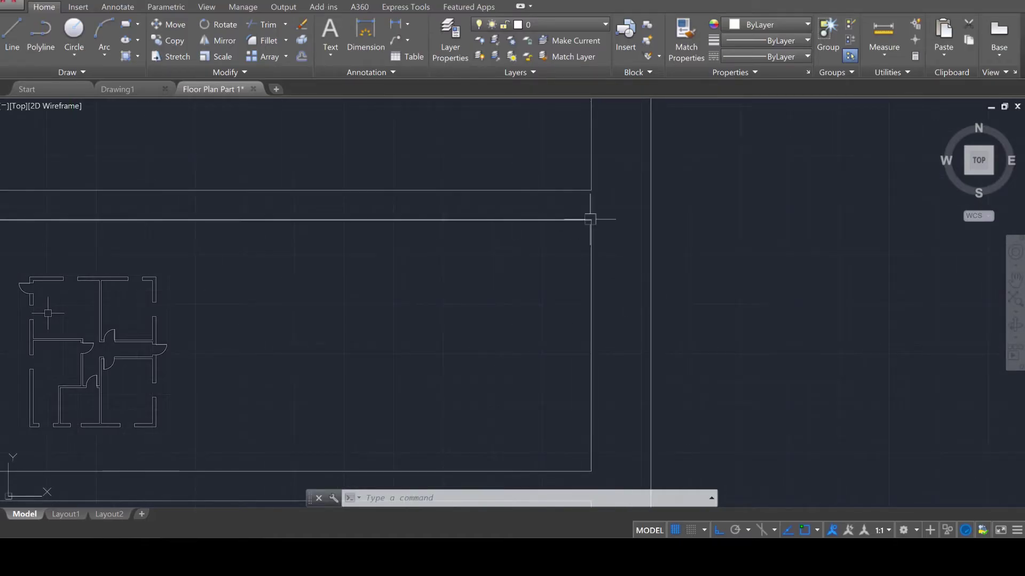
type("l")
key("Return")
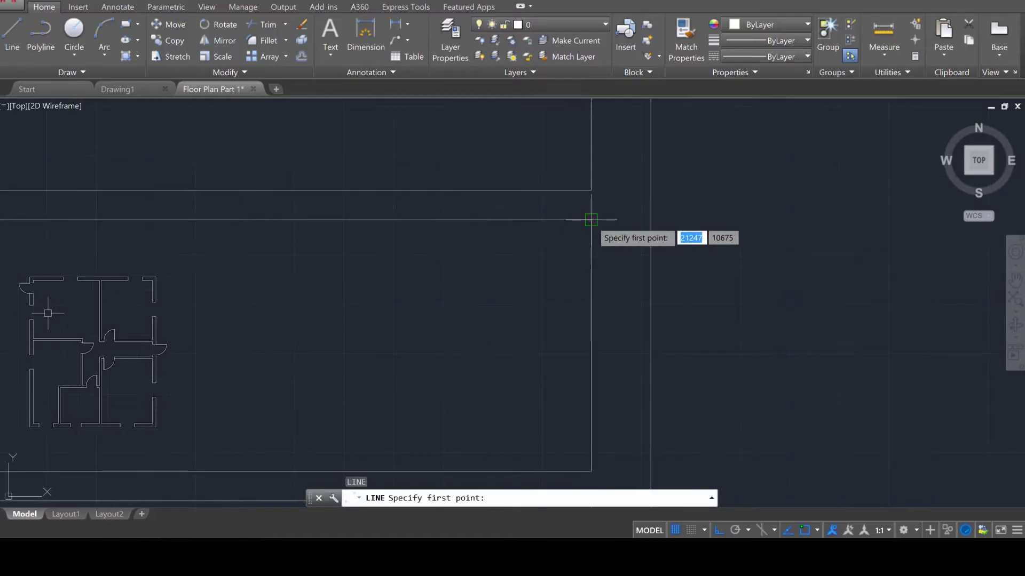
left_click(590, 219)
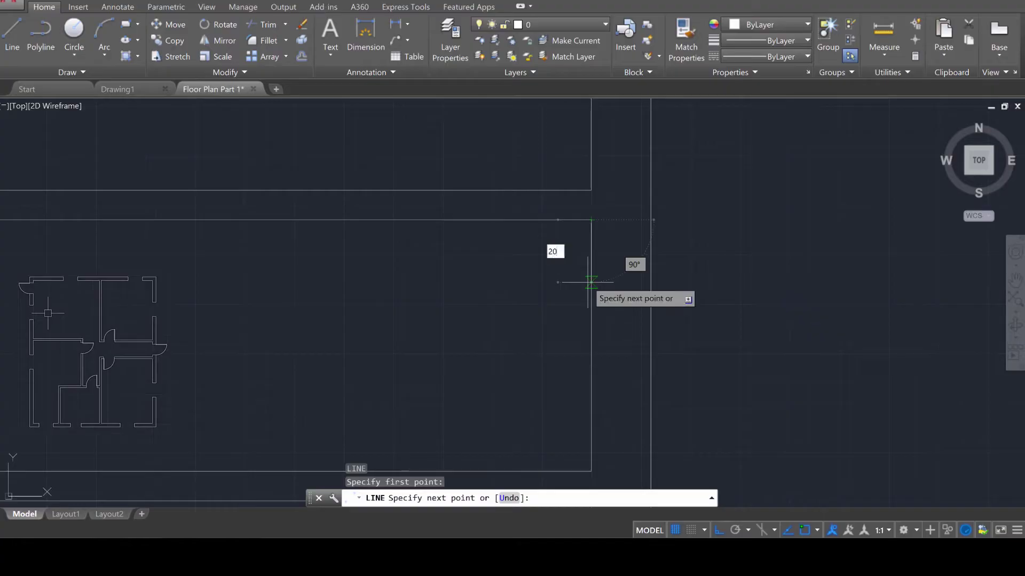
key("Return")
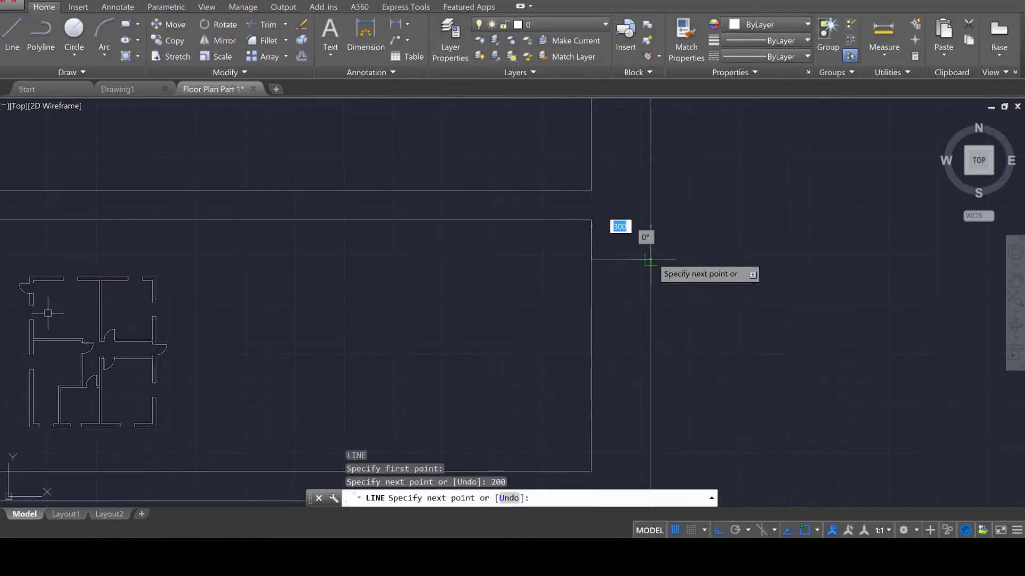
left_click(651, 260)
key("Escape")
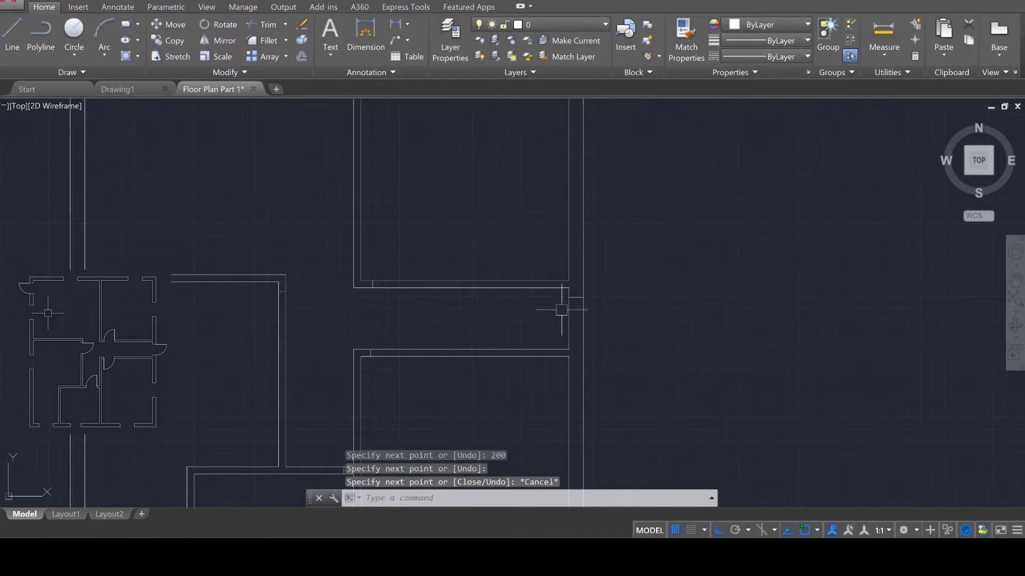
scroll(345, 281, "down", 5)
scroll(468, 290, "up", 8)
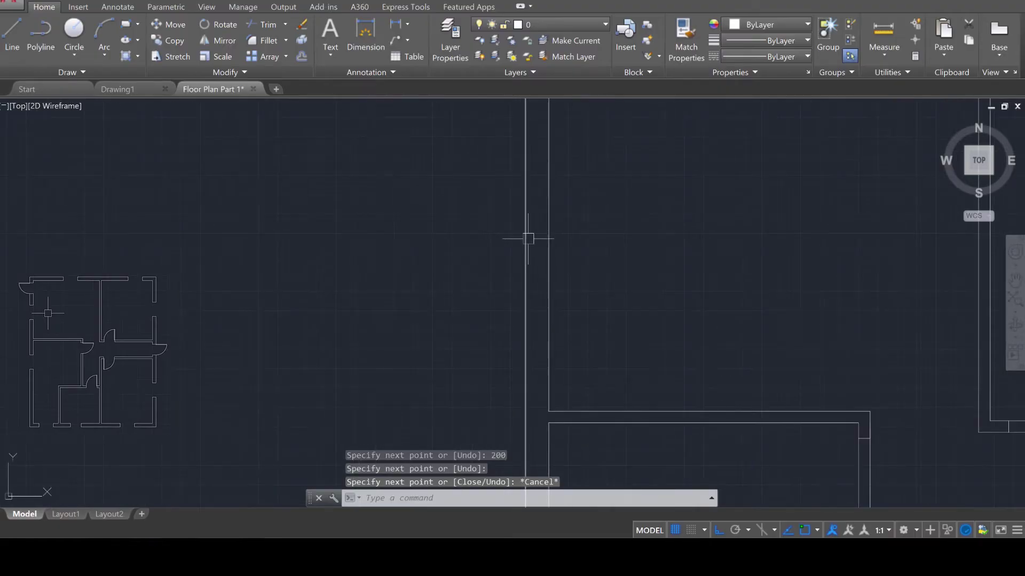
scroll(469, 155, "up", 6)
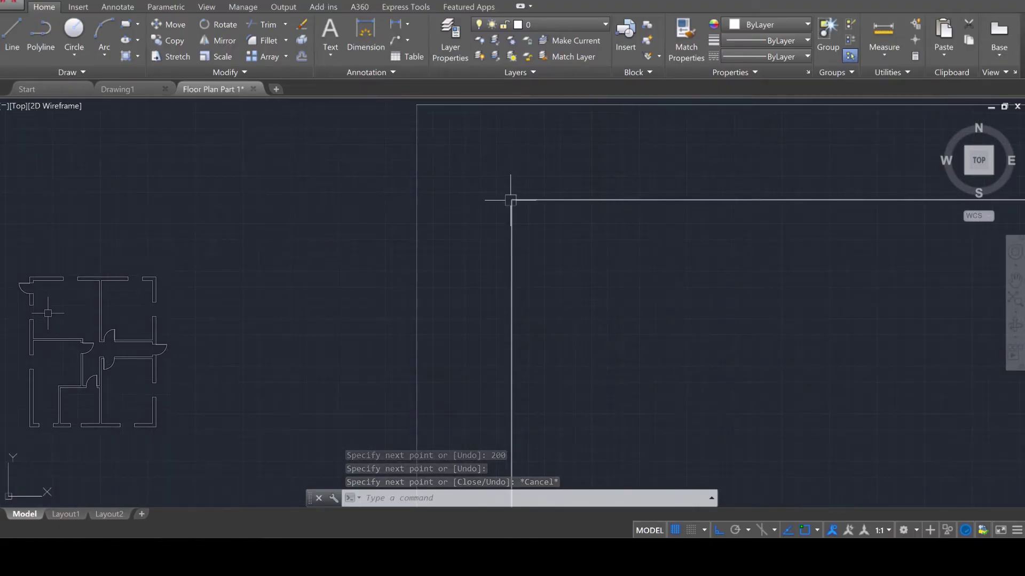
type("l")
key("Return")
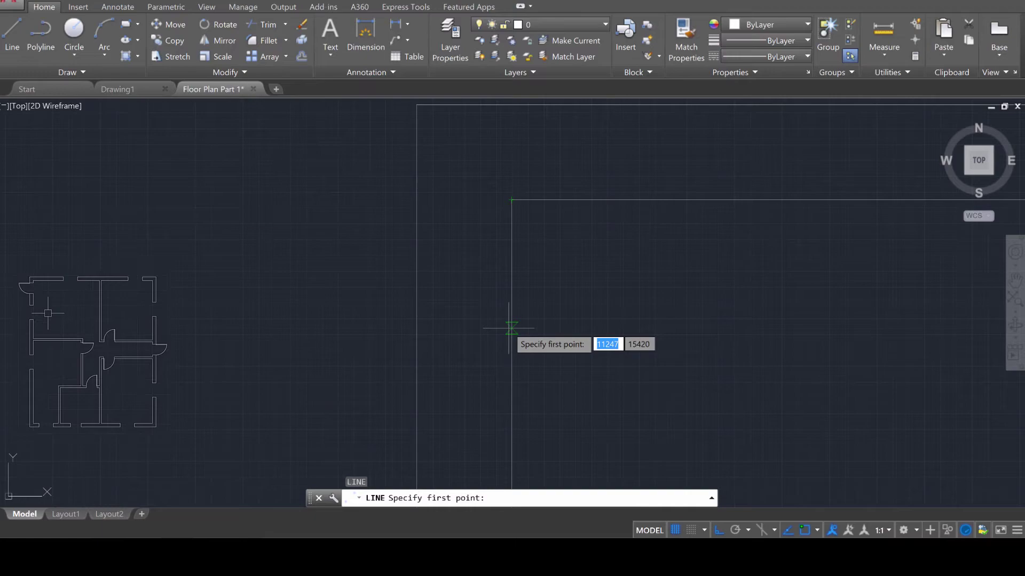
key("Return")
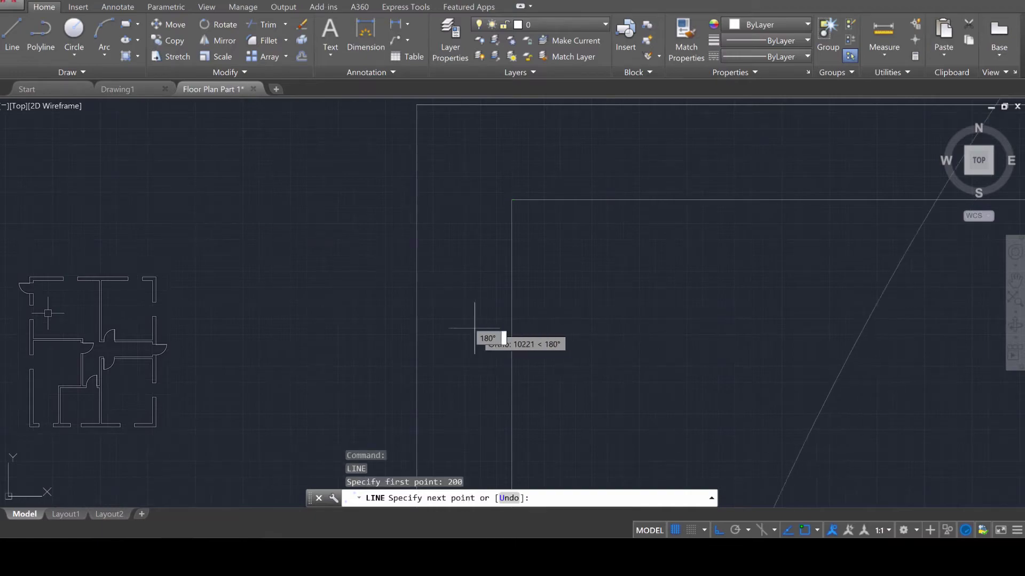
scroll(459, 358, "down", 4)
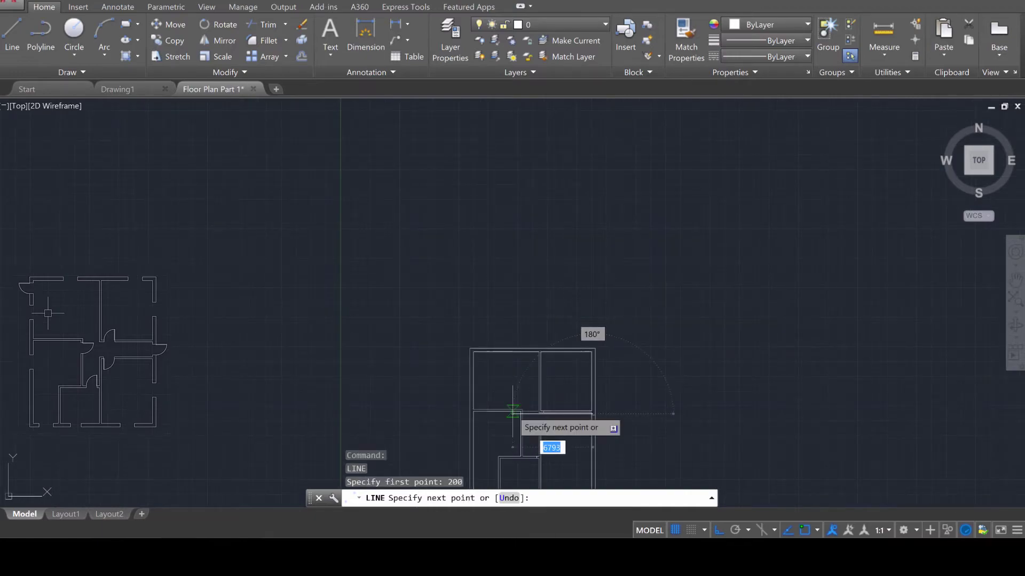
key("Escape")
- Draw a jamb line across the left exterior wall, 200 below the upper-left room's inner top corner
scroll(478, 349, "up", 8)
scroll(478, 350, "up", 6)
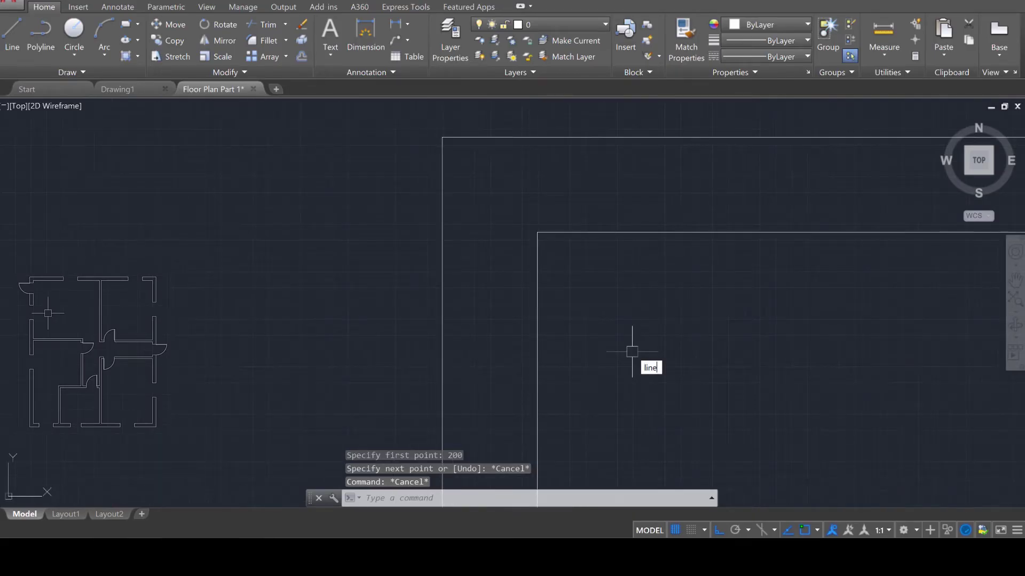
key("Return")
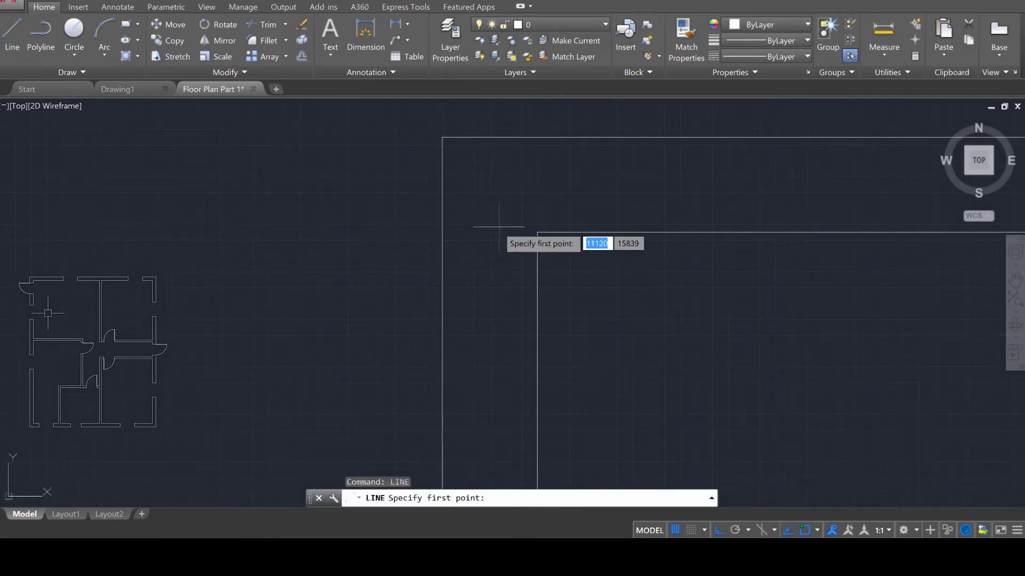
left_click(536, 232)
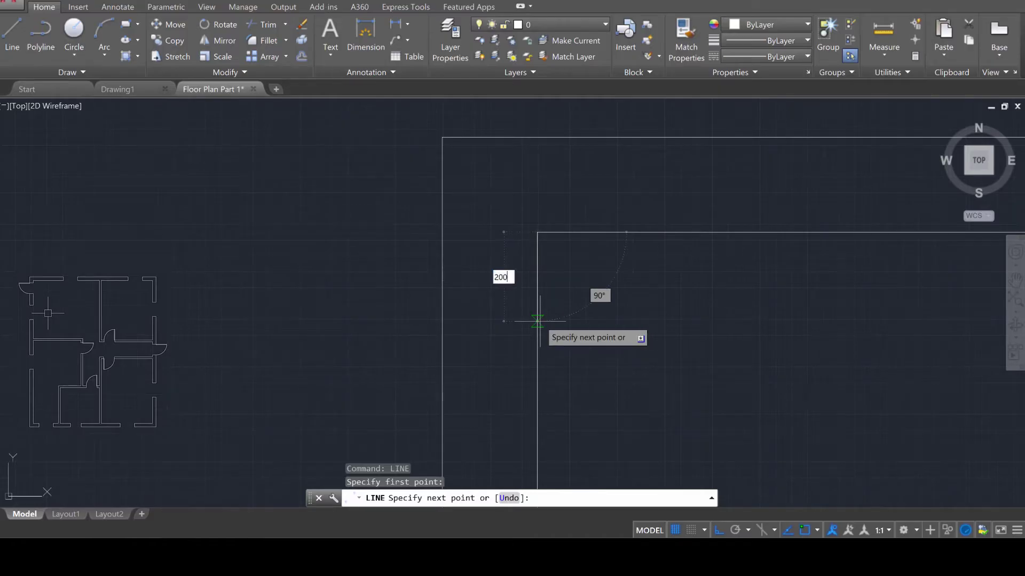
key("Return")
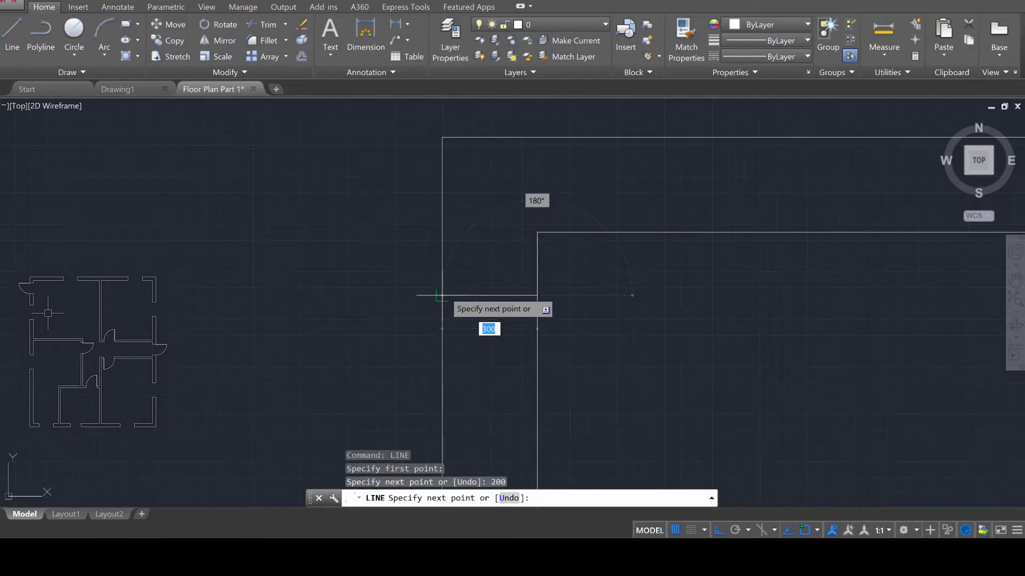
left_click(442, 295)
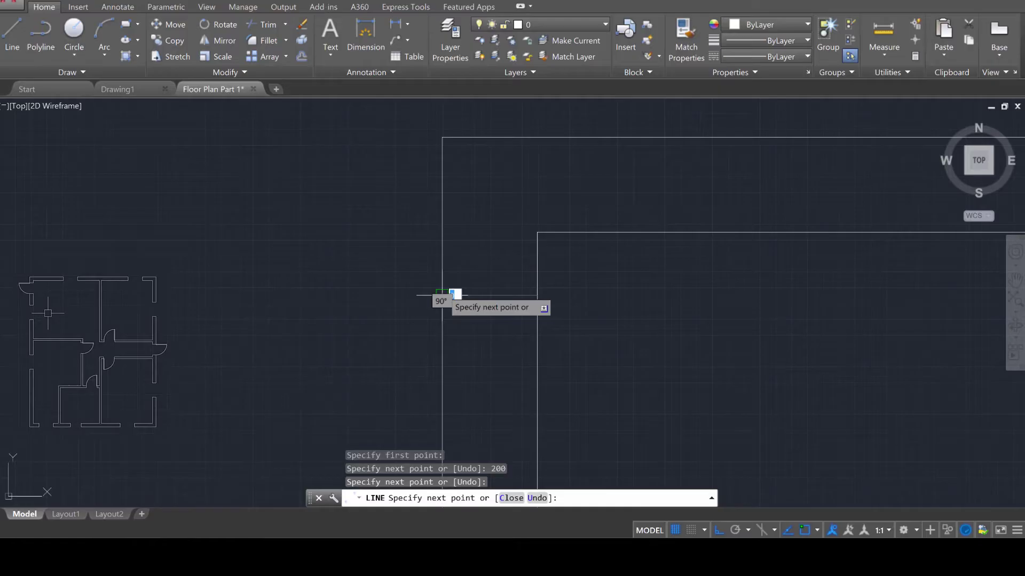
key("Escape")
key("Escape")
key("Escape")
scroll(515, 292, "down", 5)
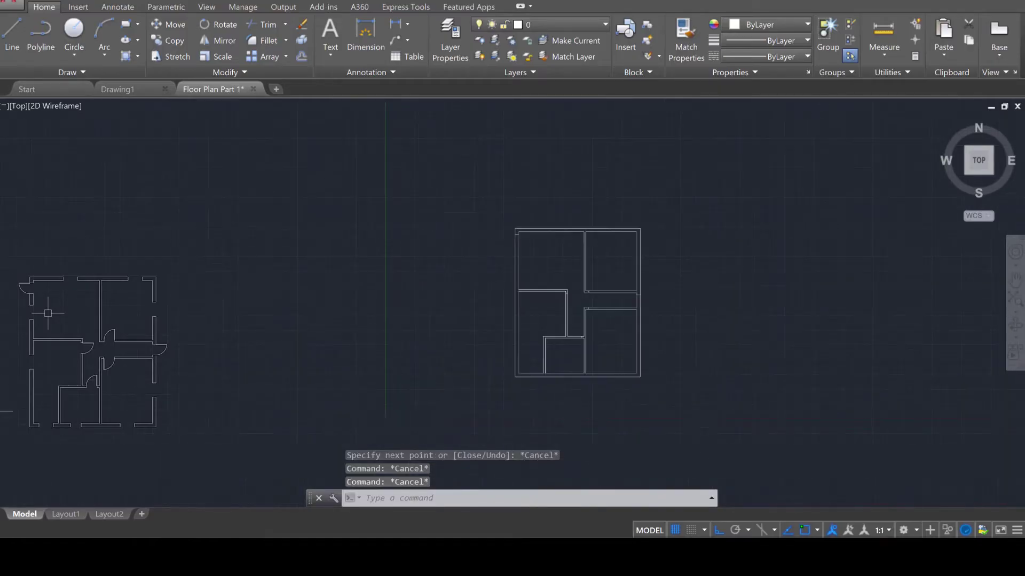
- Draw a line across the top exterior wall above the upper-right room, a short distance before the room's right corner
scroll(550, 334, "up", 2)
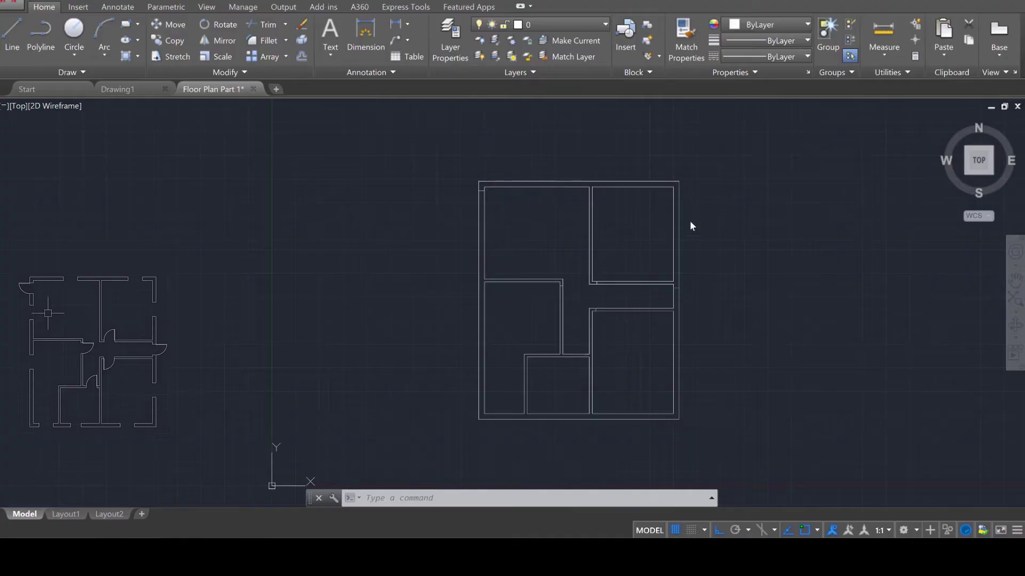
scroll(664, 272, "up", 6)
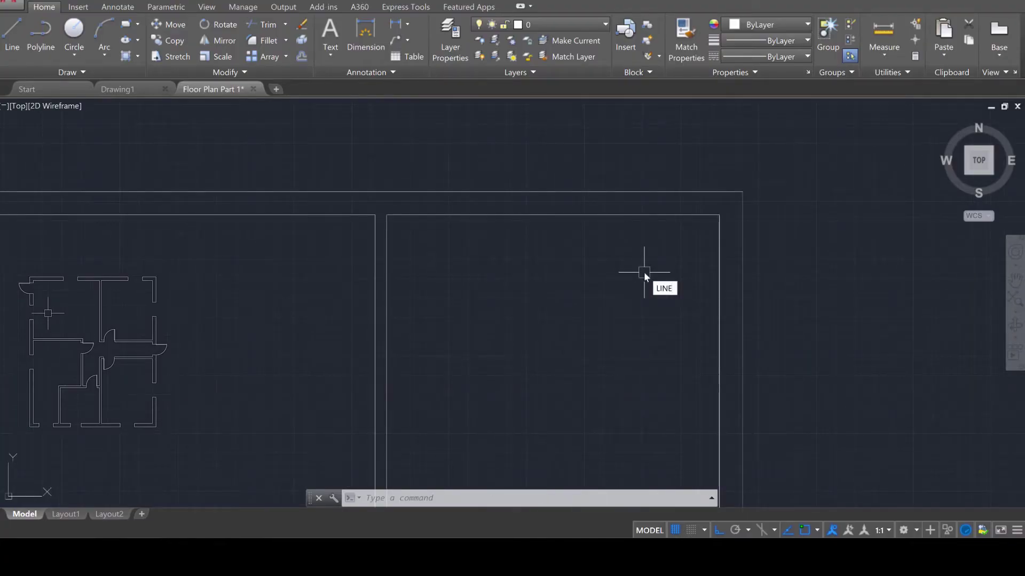
key("Return")
left_click(655, 192)
left_click(655, 191)
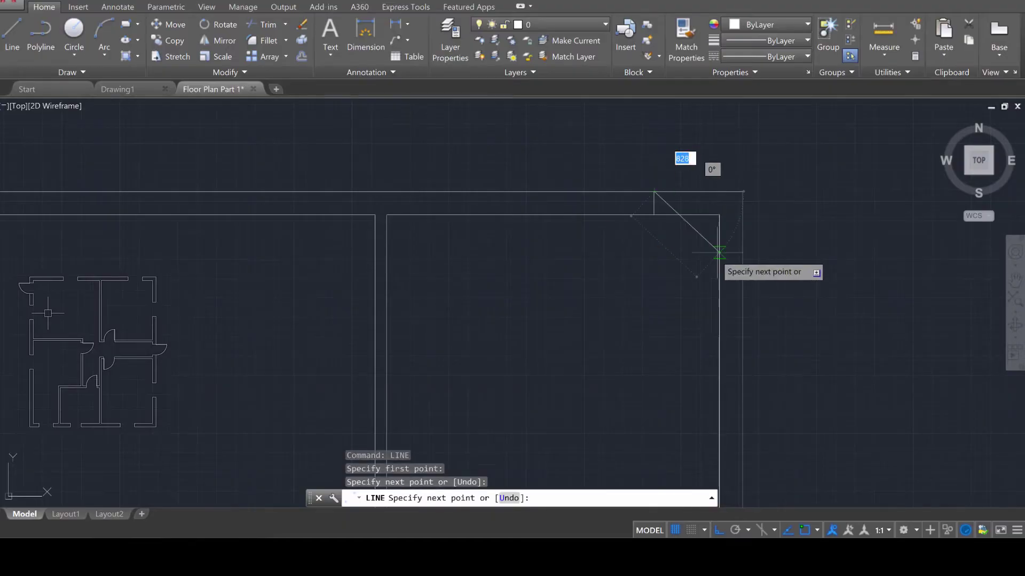
key("Escape")
- Draw a line across the top exterior wall above the upper-left room, slightly right of the middle of that wall
scroll(566, 280, "down", 4)
scroll(573, 331, "up", 4)
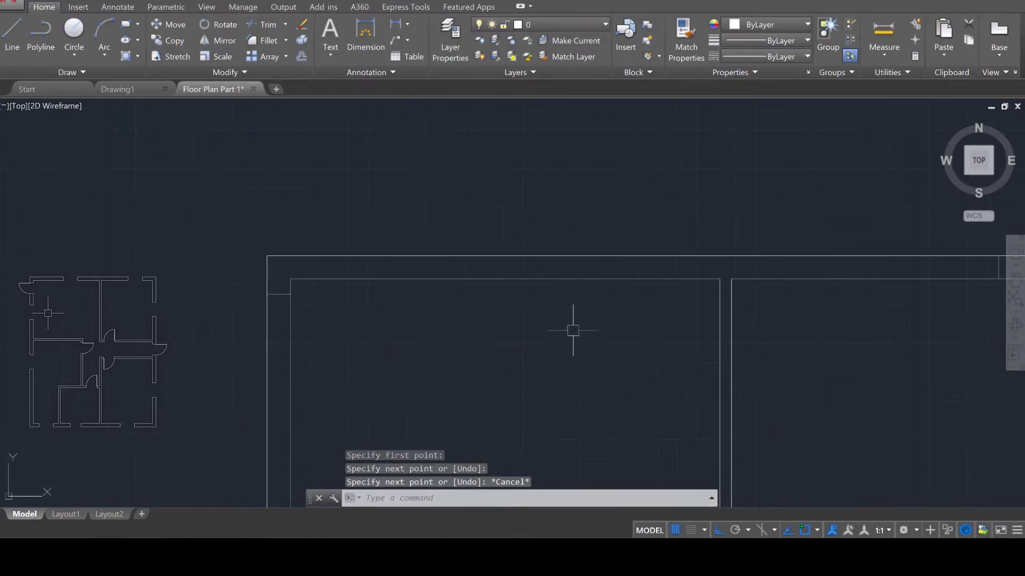
type("l")
key("Return")
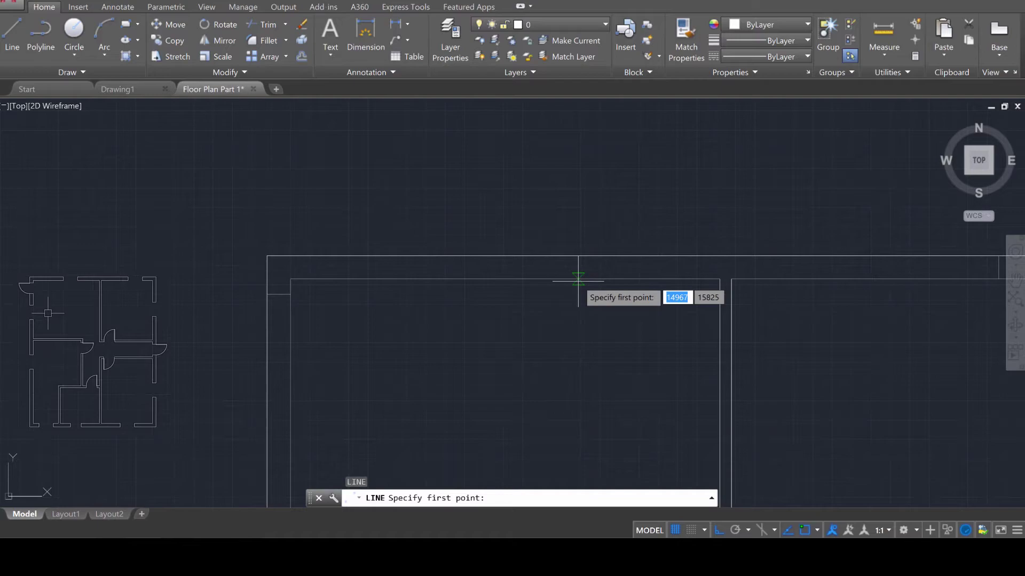
left_click(578, 279)
left_click(578, 256)
key("Escape")
scroll(575, 341, "down", 3)
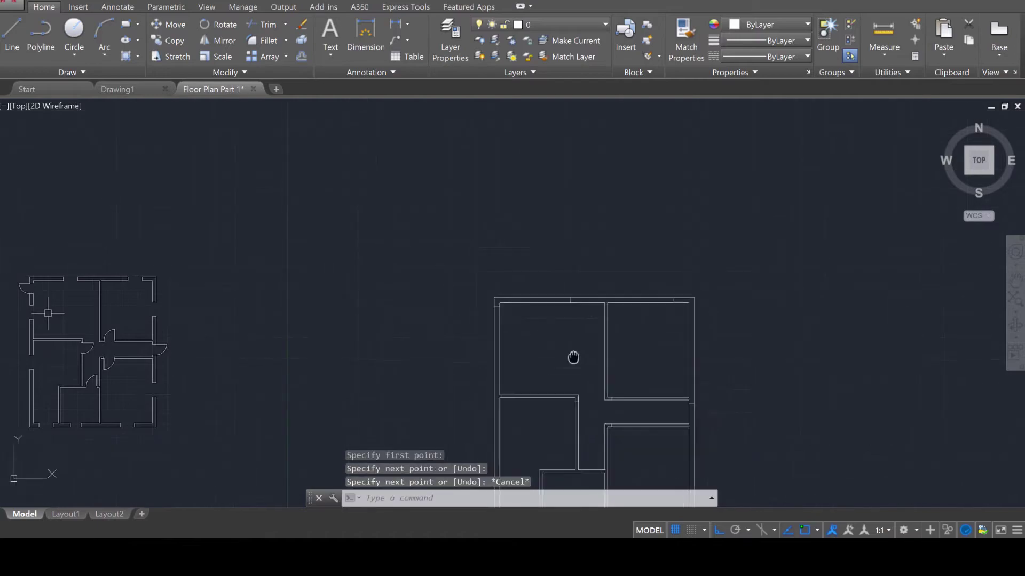
- Draw a line across the left exterior wall at the upper-left room, slightly above mid-height and below the existing jamb line
scroll(535, 290, "up", 5)
middle_click_drag(520, 247, 500, 368)
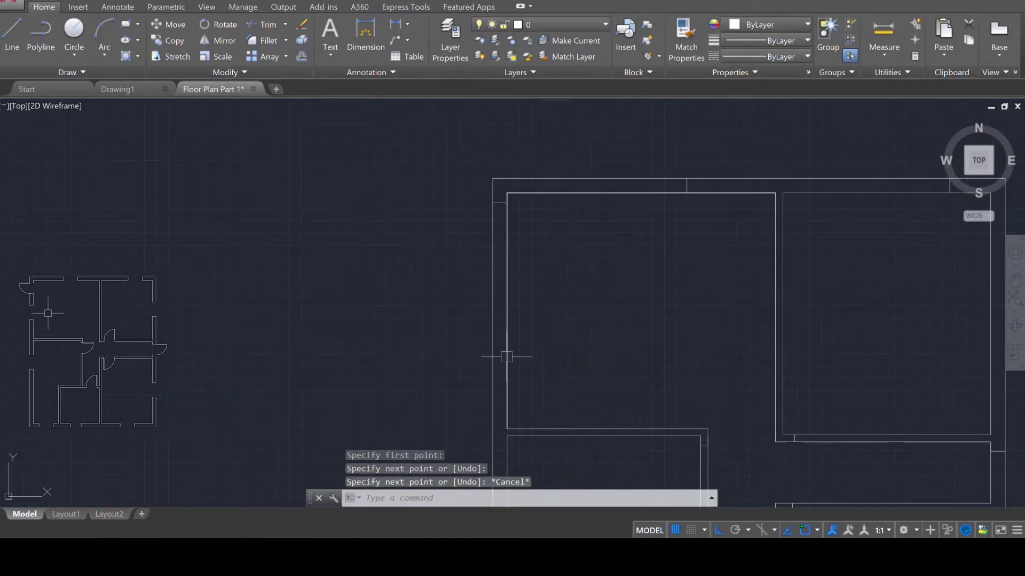
key("Return")
left_click(523, 293)
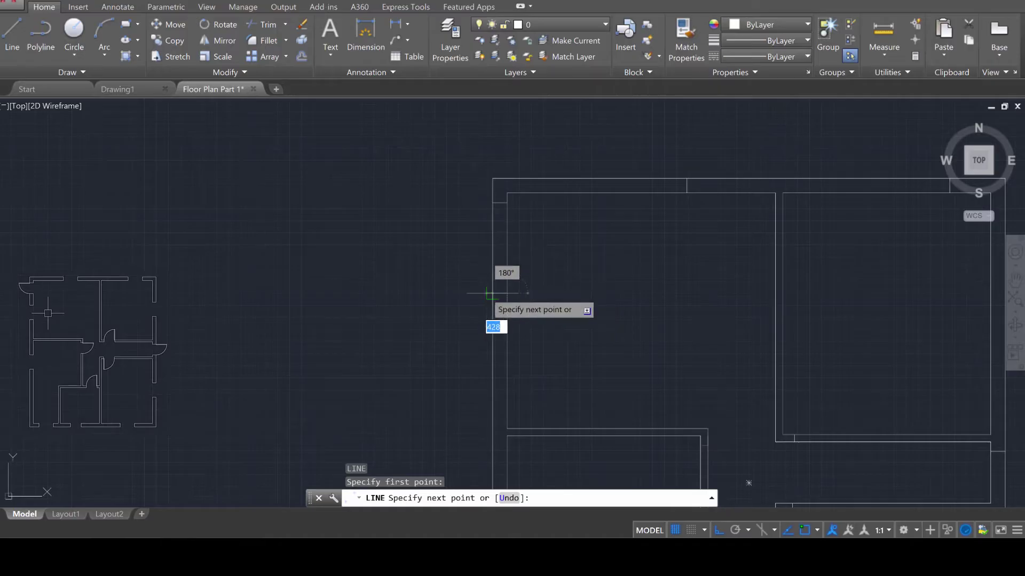
key("Escape")
- Draw a line about 300 long across the left exterior wall, in the upper part of the left room below its top wall
scroll(591, 355, "down", 3)
middle_click_drag(590, 355, 592, 293)
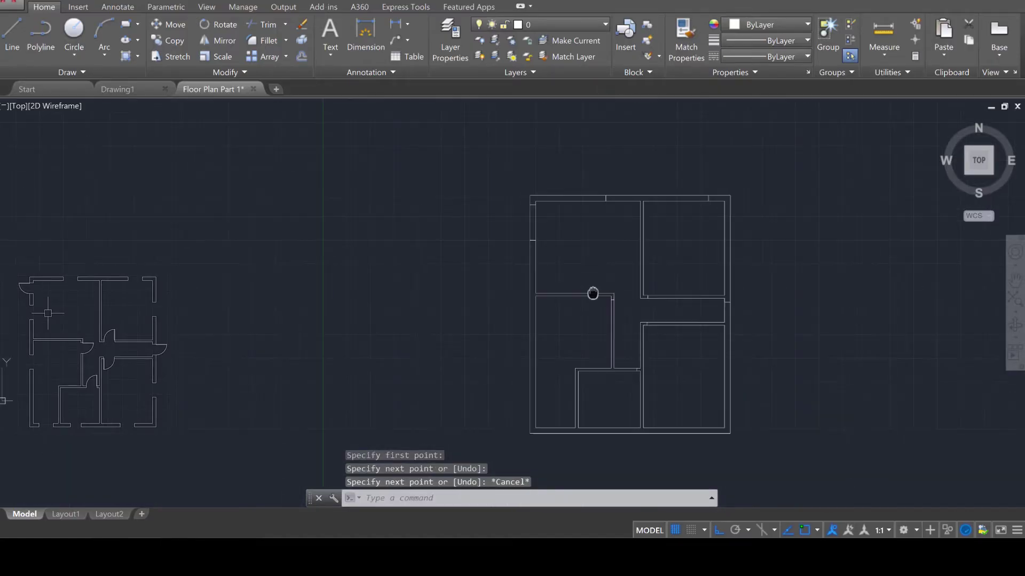
scroll(560, 338, "up", 5)
key("Return")
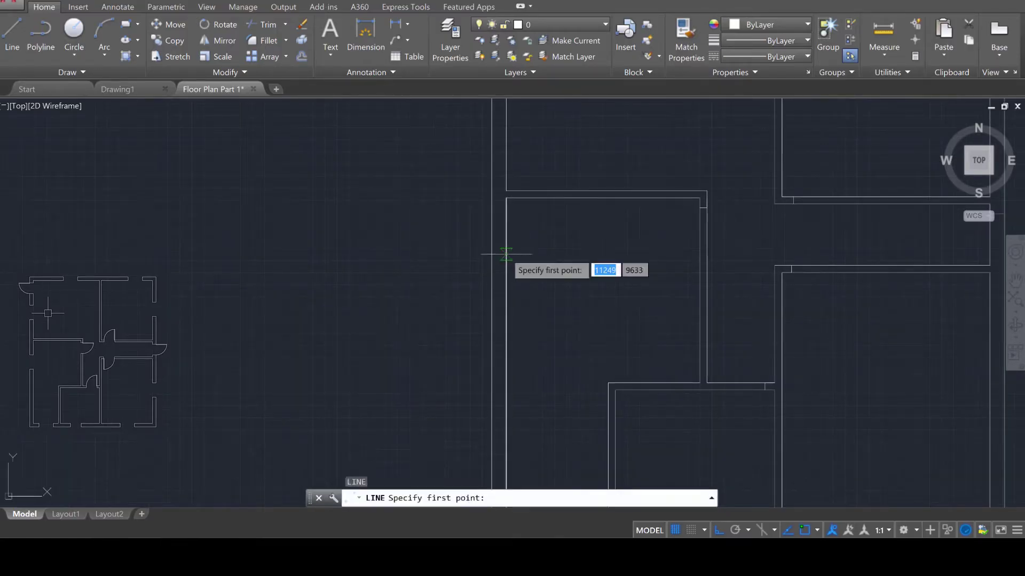
left_click(521, 257)
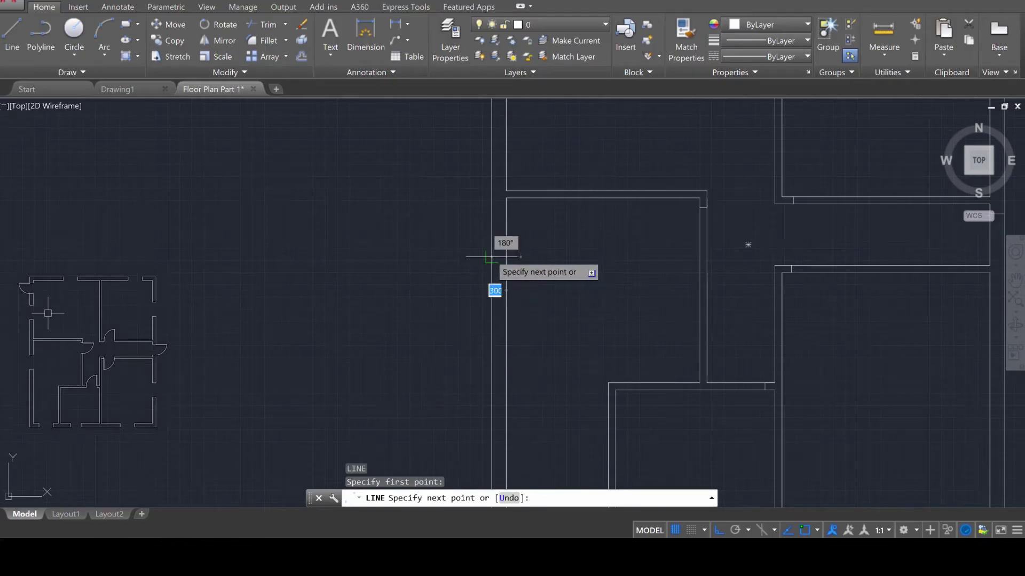
left_click(491, 257)
key("Escape")
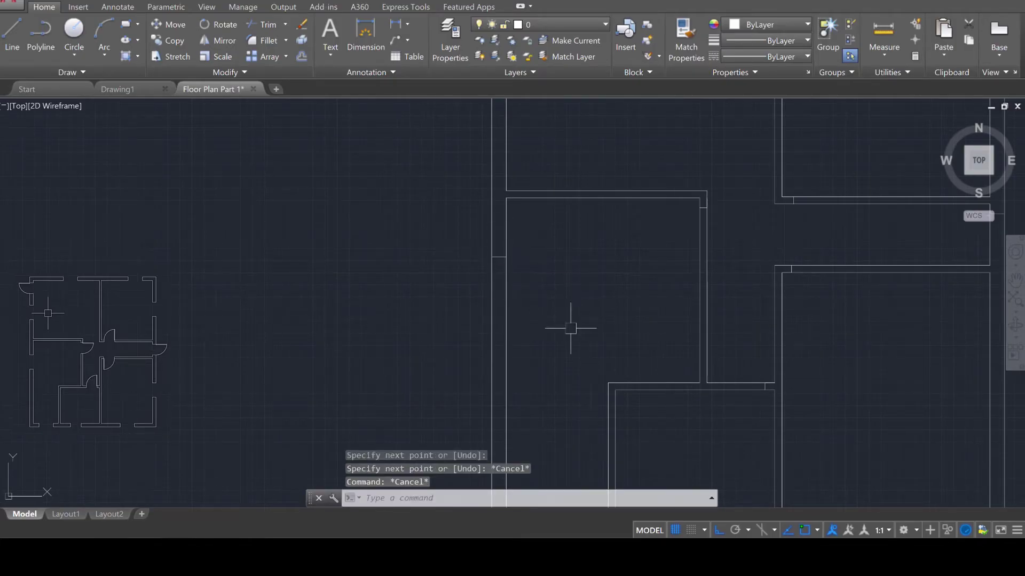
- Draw lines across the bottom exterior wall, one below the left room near its left corner and one below the small bottom-middle room
scroll(570, 328, "down", 5)
scroll(581, 331, "up", 5)
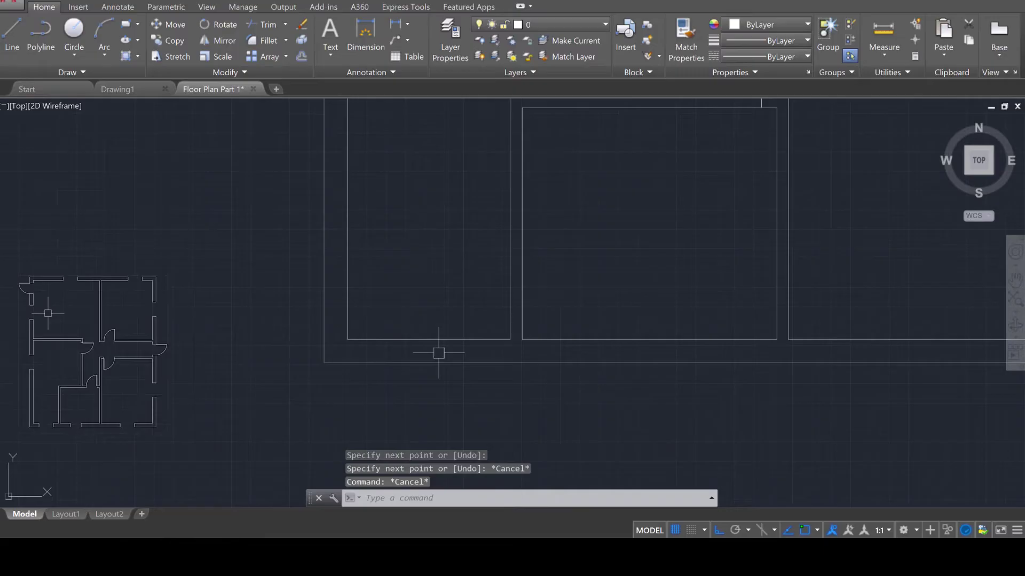
key("Return")
left_click(384, 337)
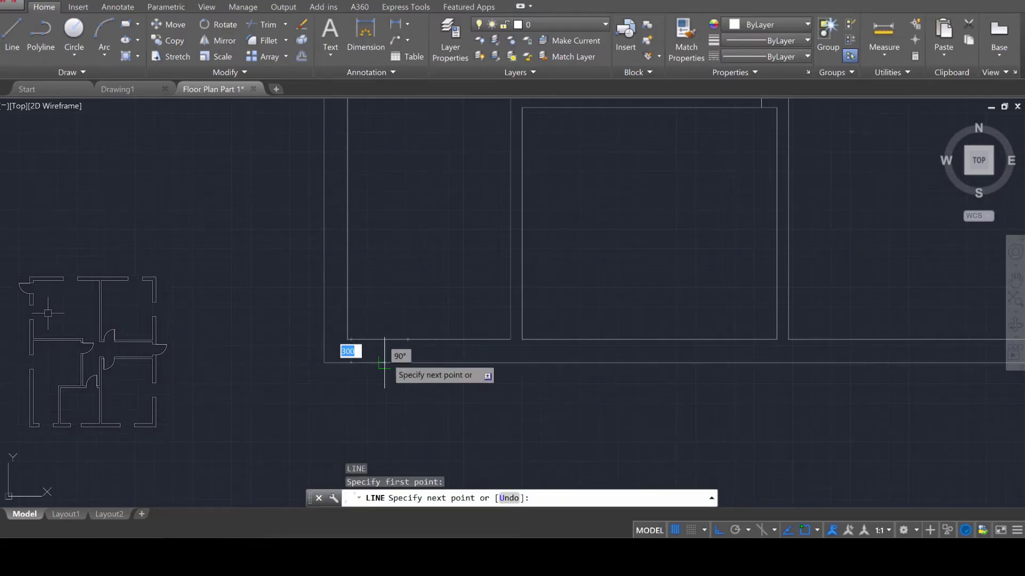
left_click(384, 363)
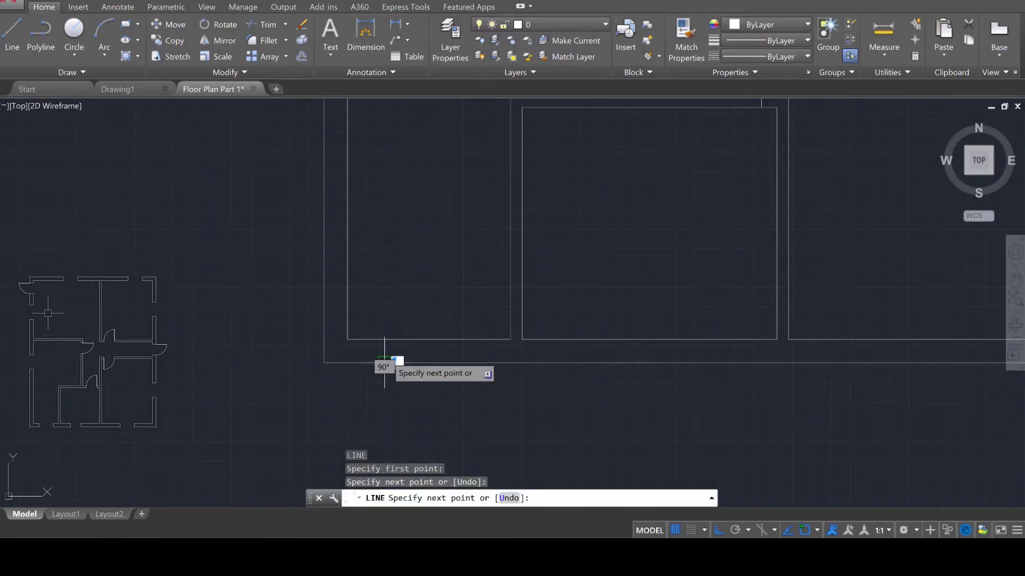
key("Escape")
key("Return")
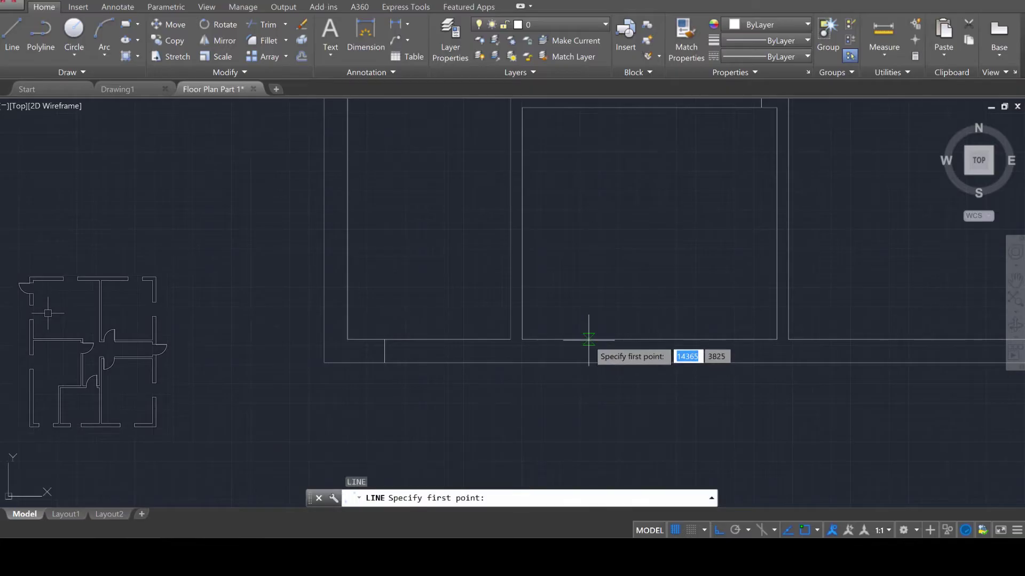
left_click(589, 363)
key("Escape")
- Draw a line across the bottom exterior wall below the lower-right room, about a third of the way from its left corner
middle_click_drag(865, 345, 327, 403)
key("Return")
left_click(367, 397)
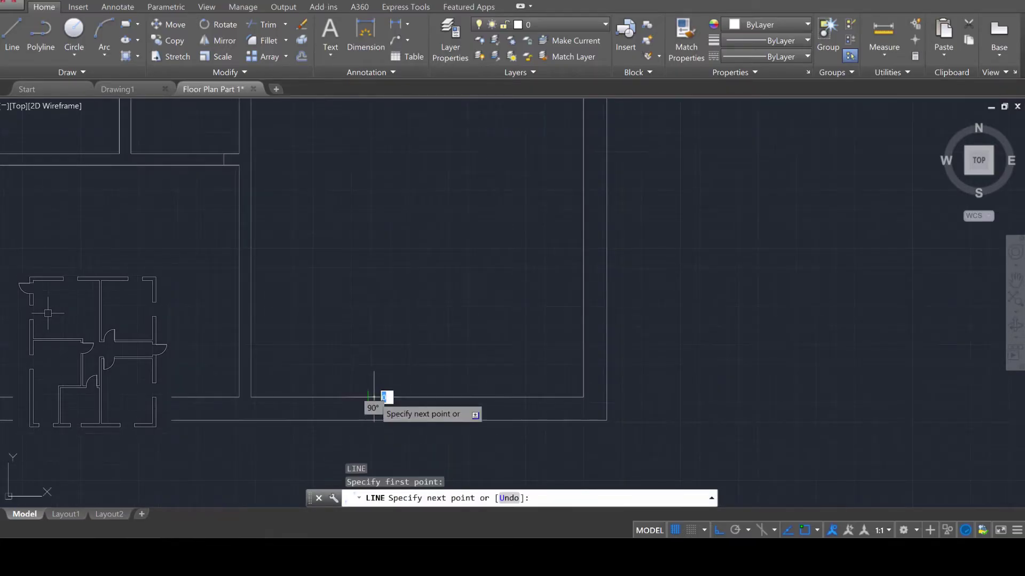
key("Escape")
- Draw a line across the right exterior wall at the lower-right room, in the upper half of that wall
middle_click_drag(567, 293, 423, 454)
key("Return")
left_click(439, 296)
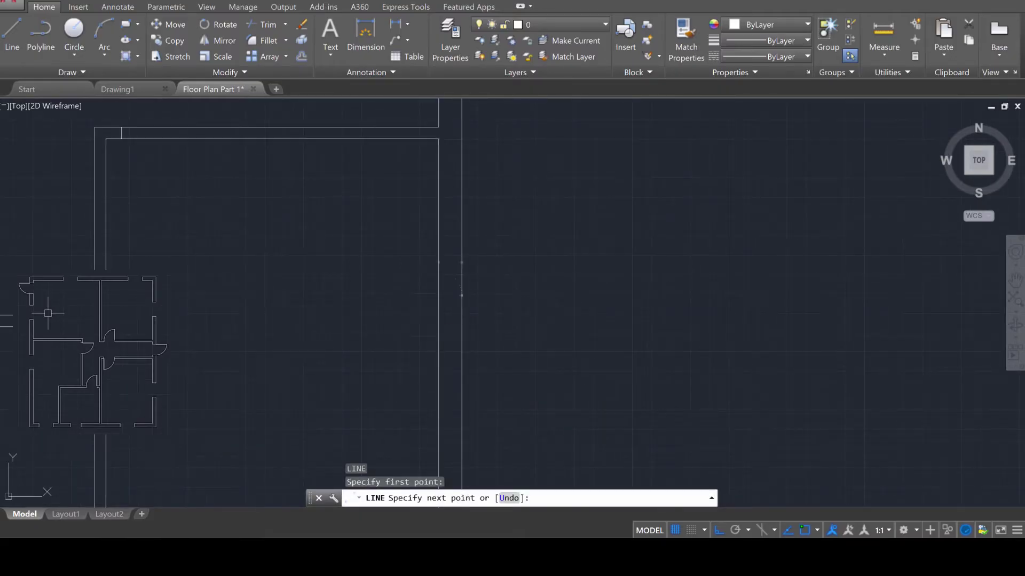
key("Escape")
- Draw a line across the right exterior wall at the upper-right room, in the upper half of that wall
mouse_move(458, 298)
middle_mouse_down()
mouse_move(487, 353)
mouse_move(665, 403)
mouse_move(692, 432)
middle_mouse_up()
scroll(663, 234, "up", 3)
type("l")
key("Return")
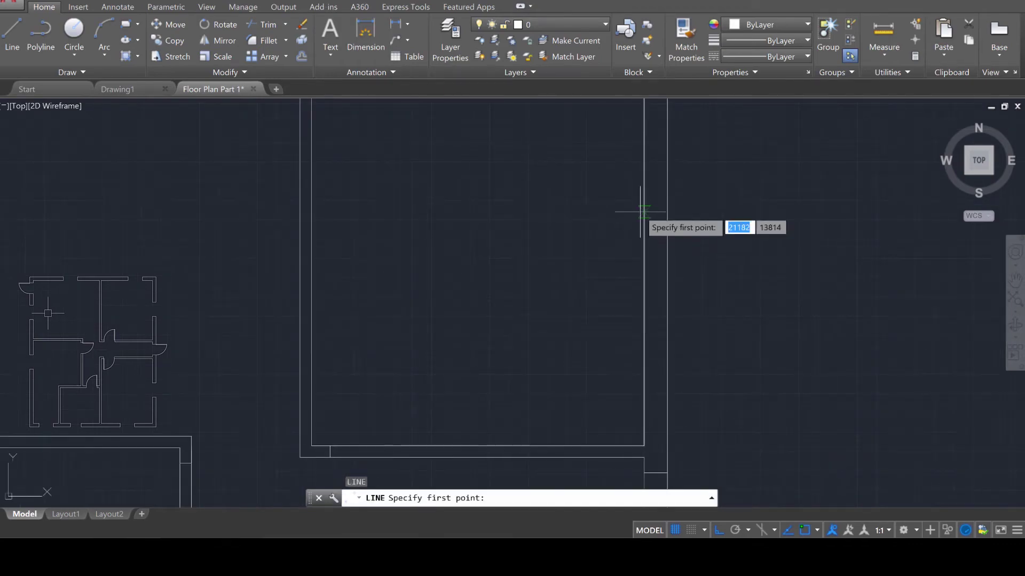
left_click(666, 202)
left_click(666, 200)
key("Escape")
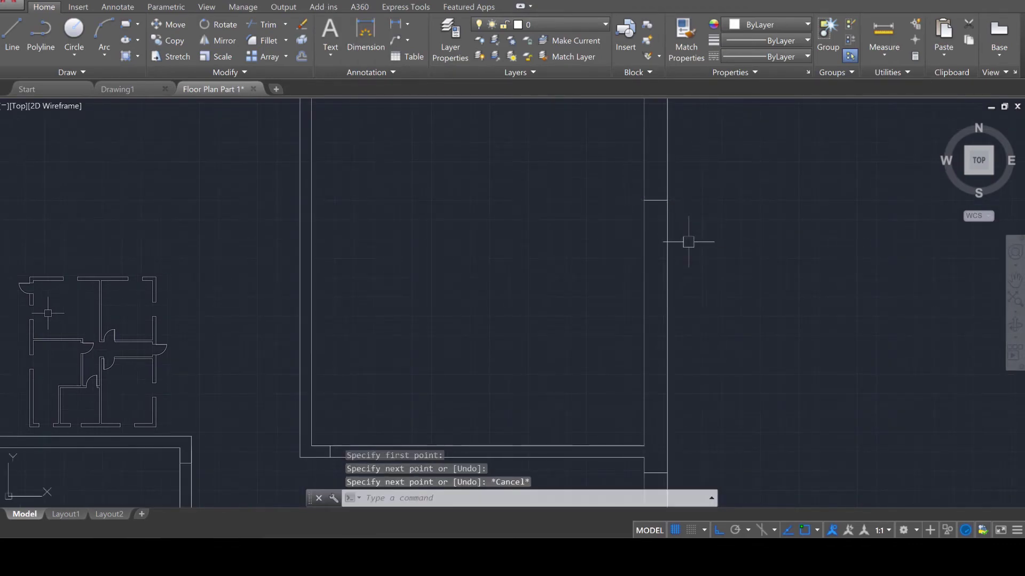
scroll(684, 248, "down", 3)
middle_click_drag(697, 312, 749, 292)
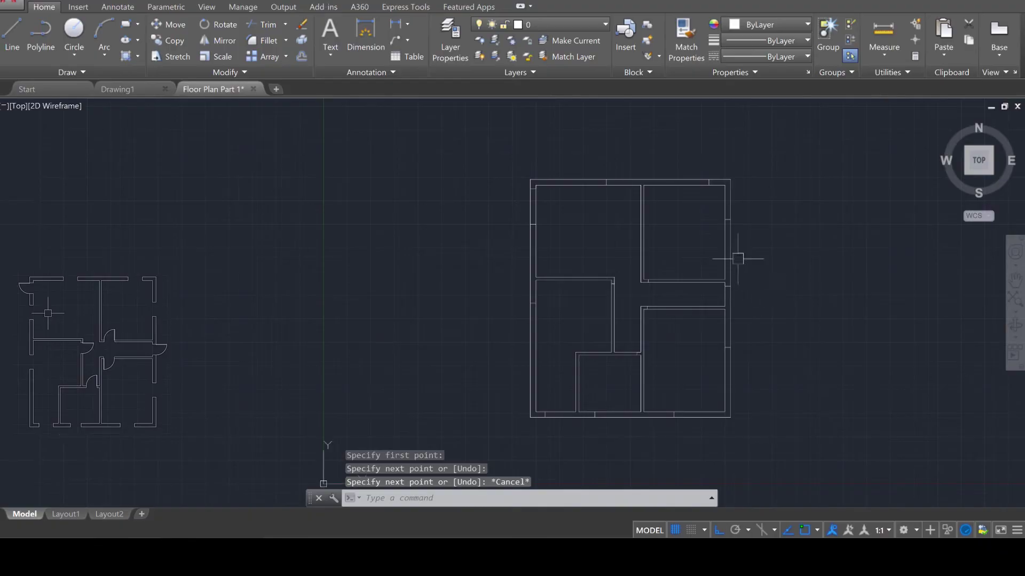
- Offset the short line across the upper-right room's lower wall 900 to the right to form the door opening
scroll(746, 266, "up", 2)
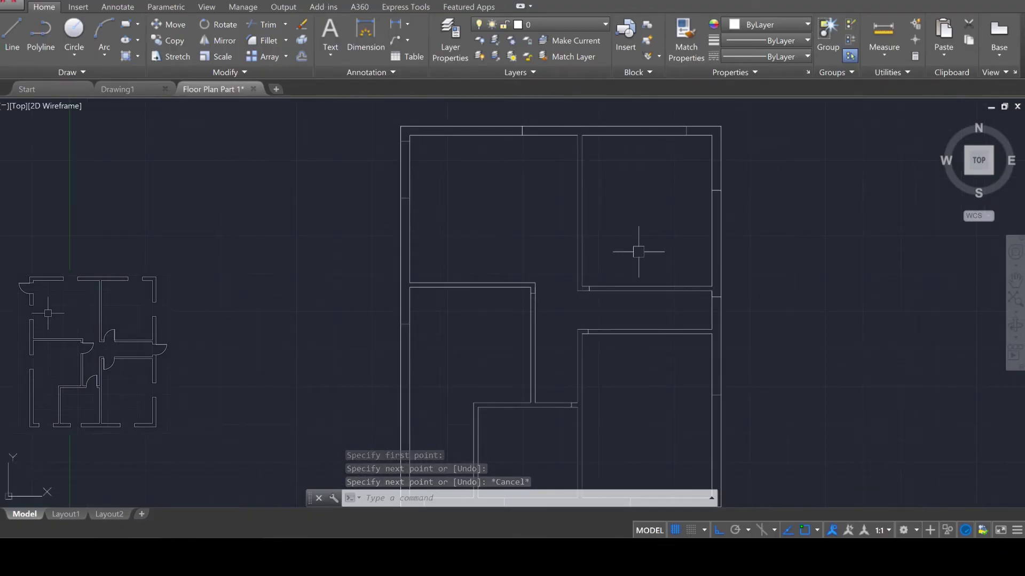
scroll(594, 286, "up", 4)
middle_click_drag(702, 309, 615, 336)
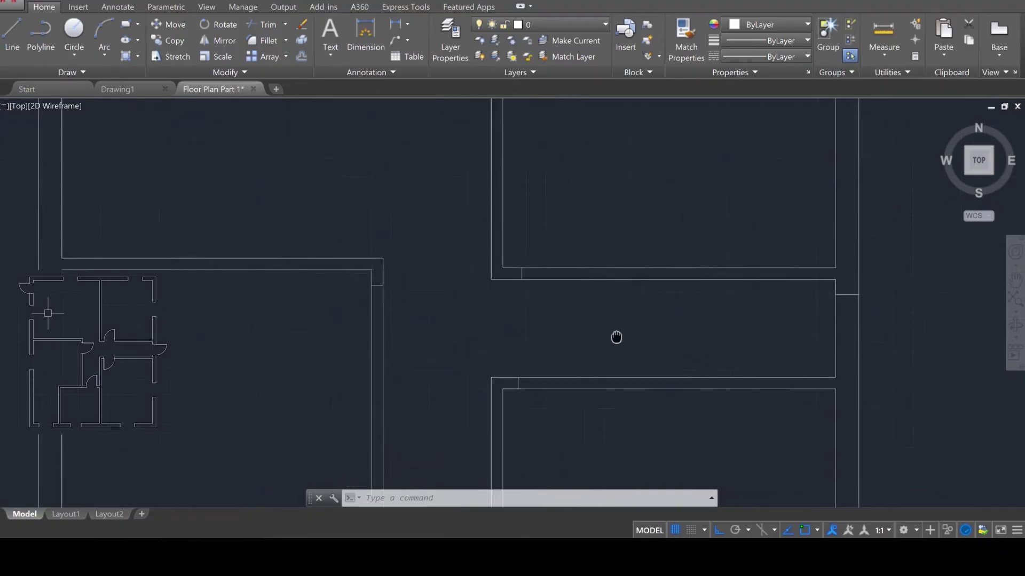
scroll(528, 308, "up", 2)
key("Escape")
key("Escape")
key("Escape")
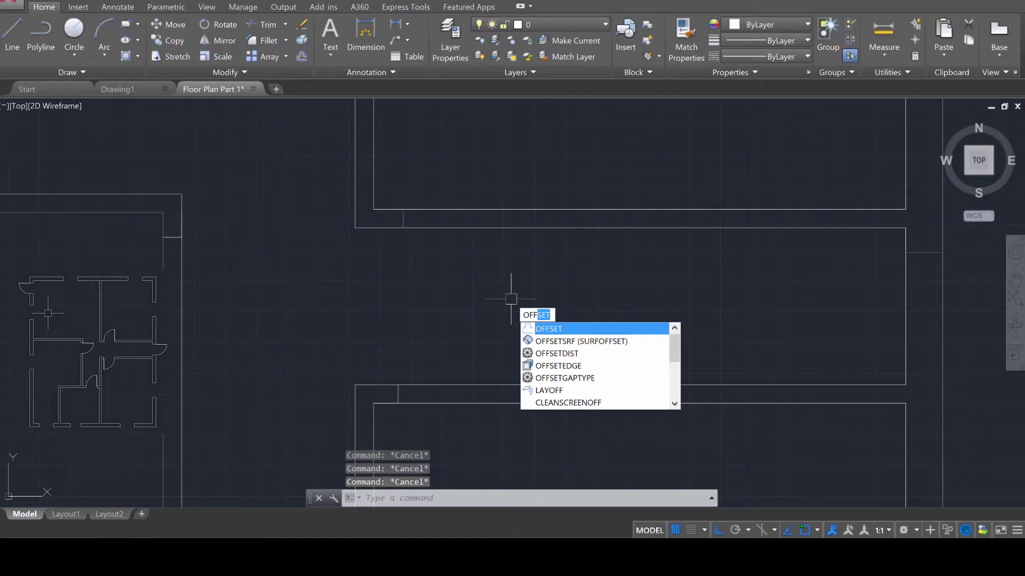
key("Return")
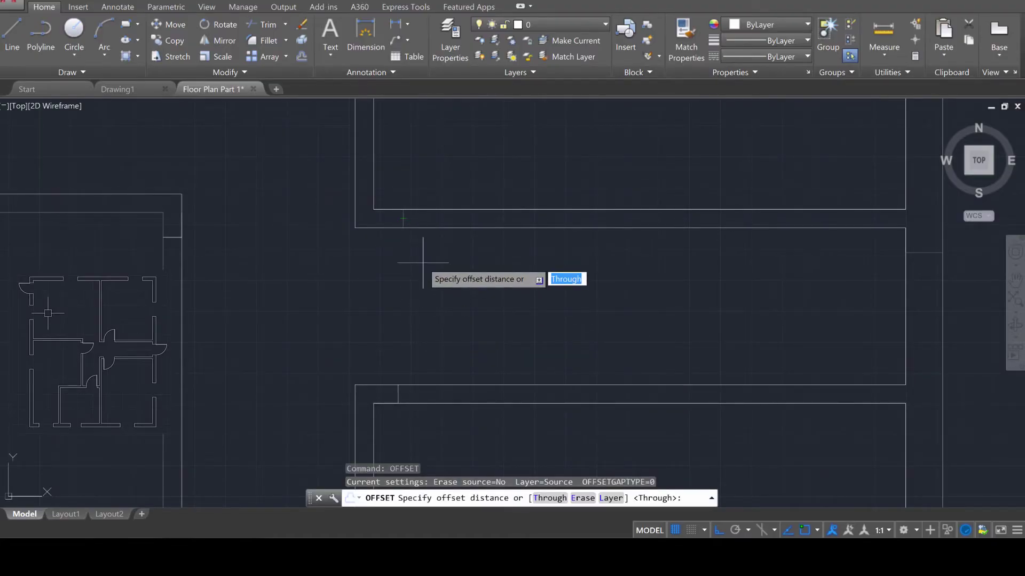
scroll(421, 265, "up", 4)
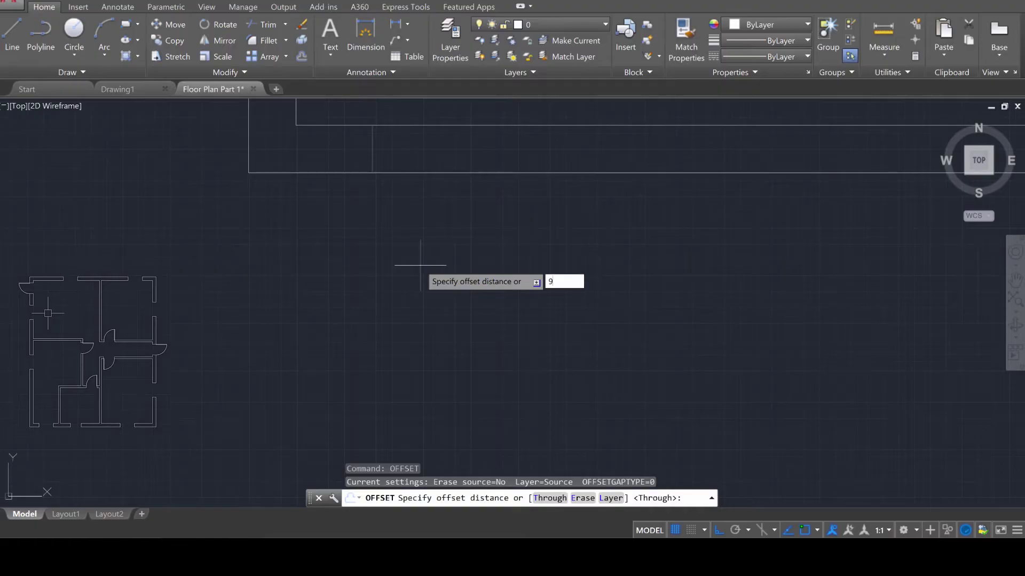
key("Return")
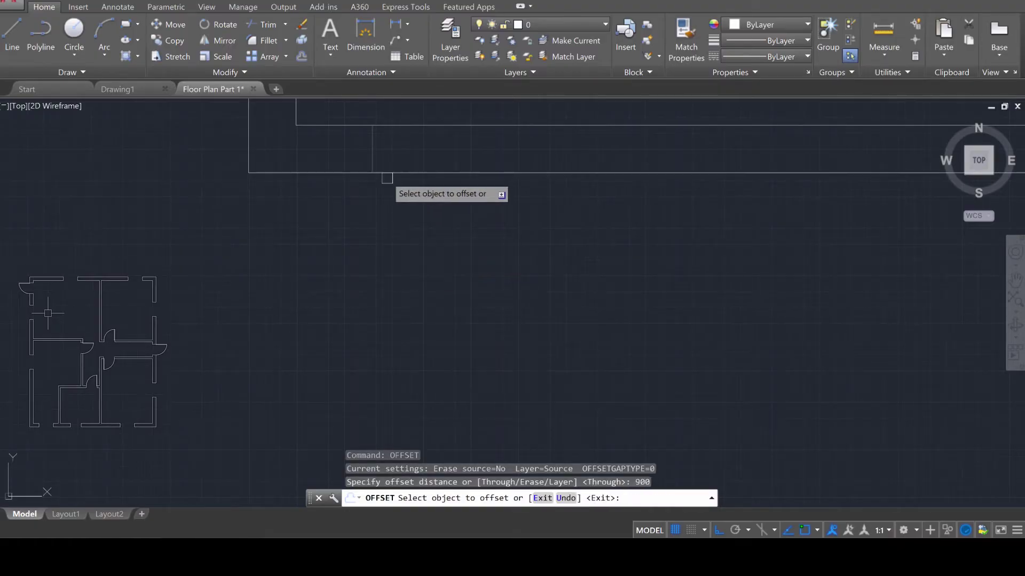
left_click(371, 142)
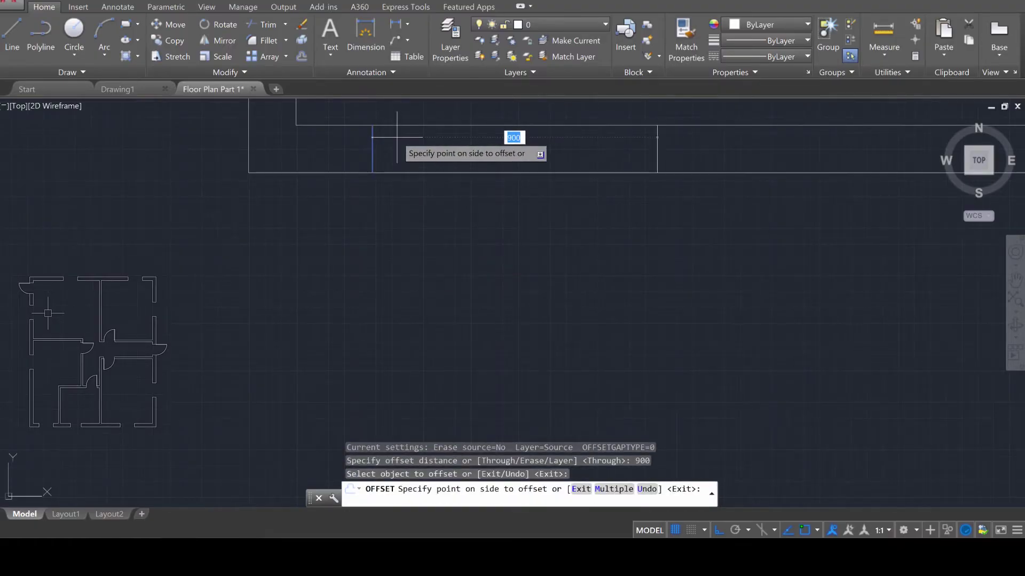
left_click(479, 144)
- Offset the line across the lower-right room's top wall 900 to the right, and the one across the small bottom-middle room's top wall 900 to the left
scroll(614, 357, "up", 5)
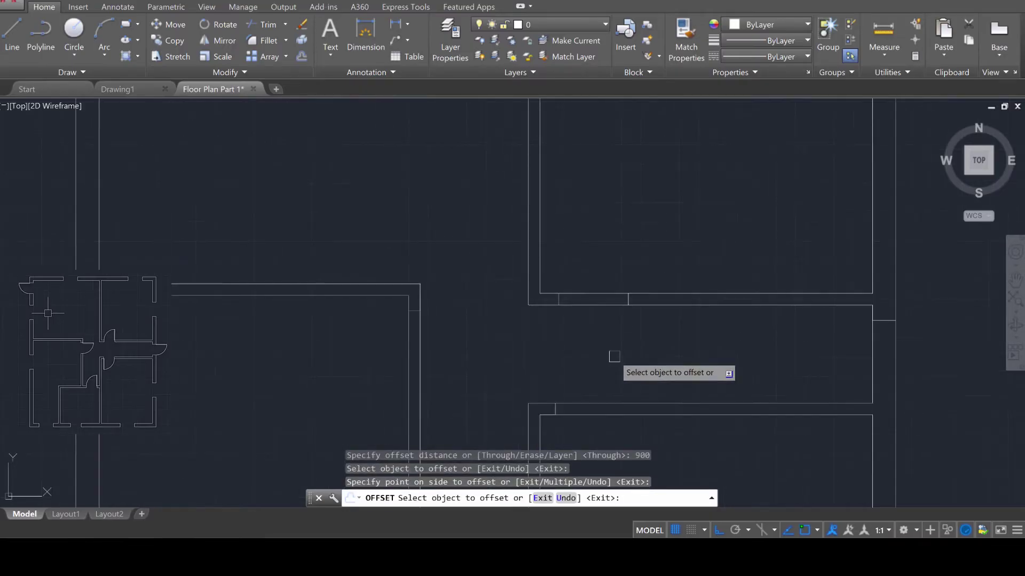
scroll(534, 336, "up", 5)
left_click(479, 341)
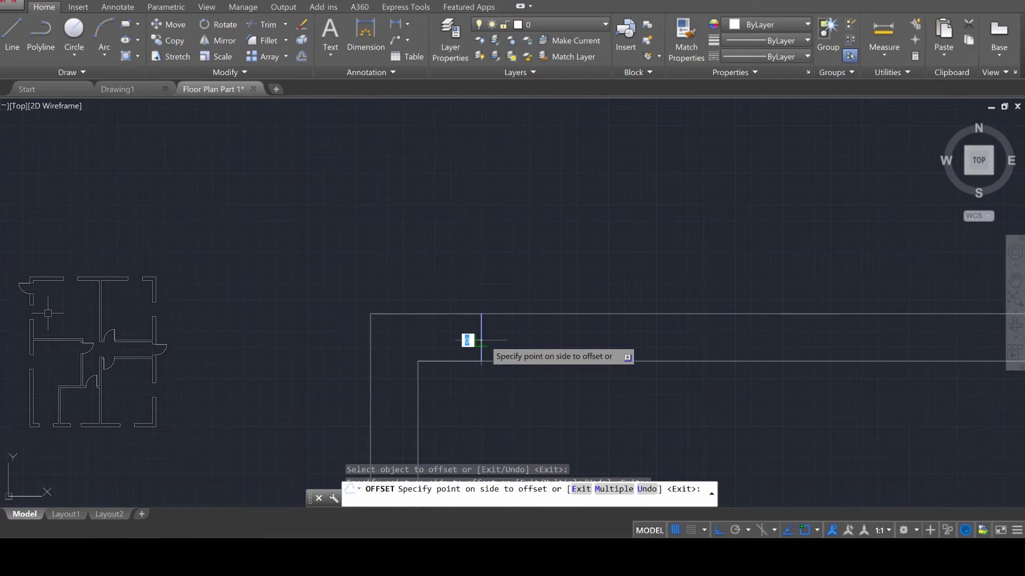
left_click(648, 340)
scroll(634, 357, "down", 4)
middle_click_drag(631, 355, 683, 275)
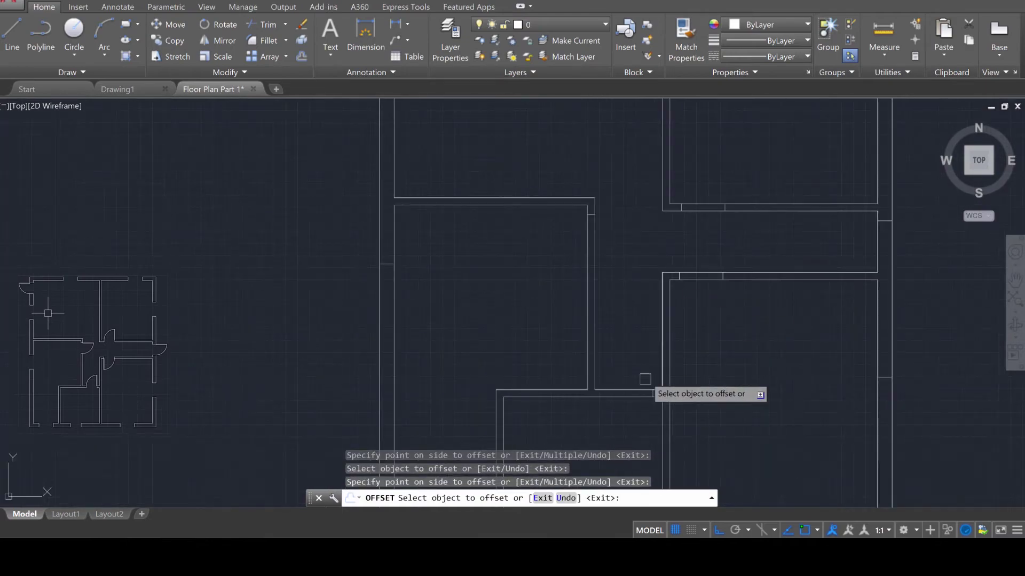
scroll(644, 446, "up", 2)
left_click(665, 311)
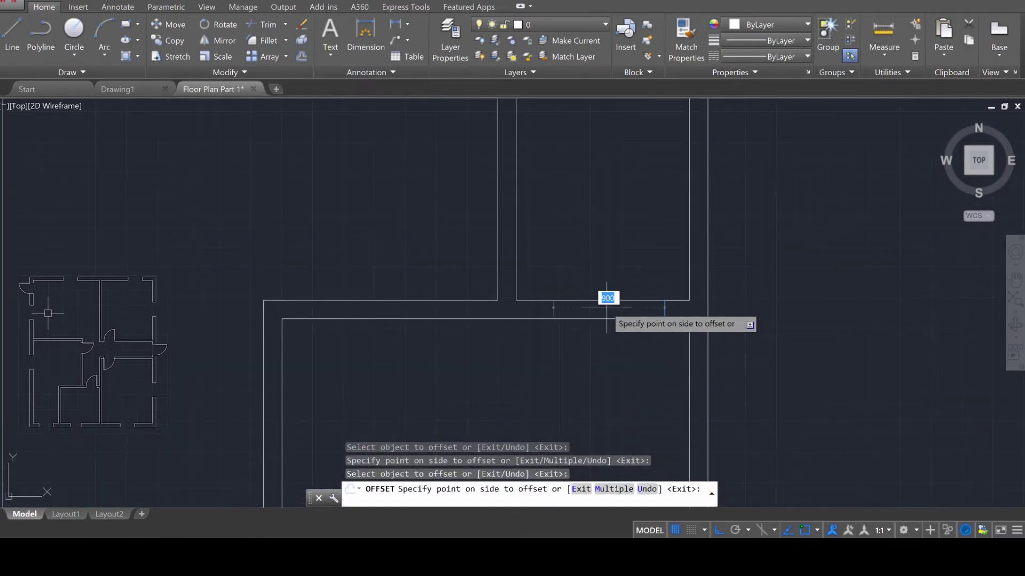
left_click(601, 314)
- Offset 900 downward the line across the left-middle room's right wall and the one across the left exterior wall nearest the plan's upper-left corner
scroll(587, 213, "up", 2)
scroll(558, 338, "down", 4)
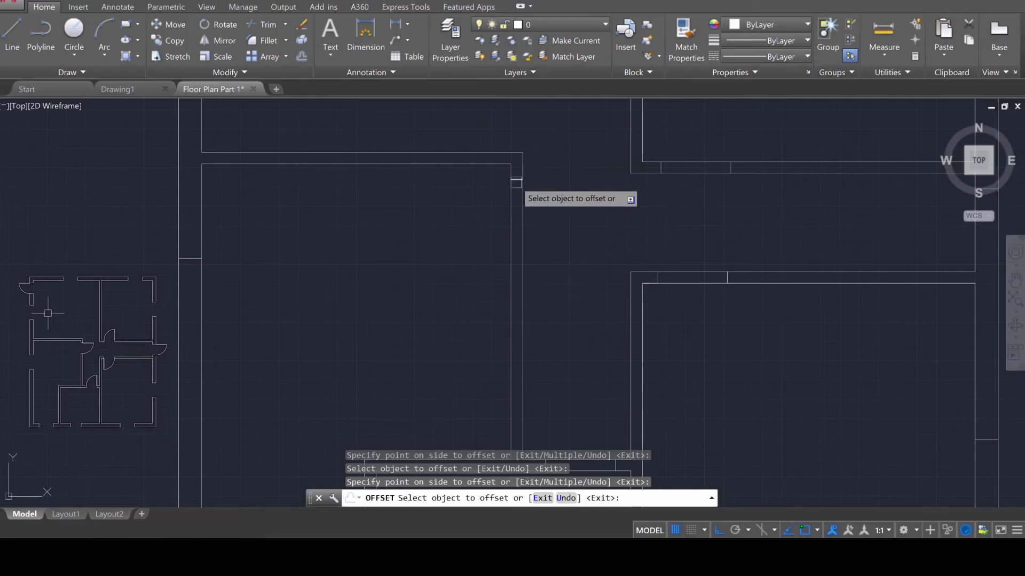
left_click(517, 181)
left_click(515, 246)
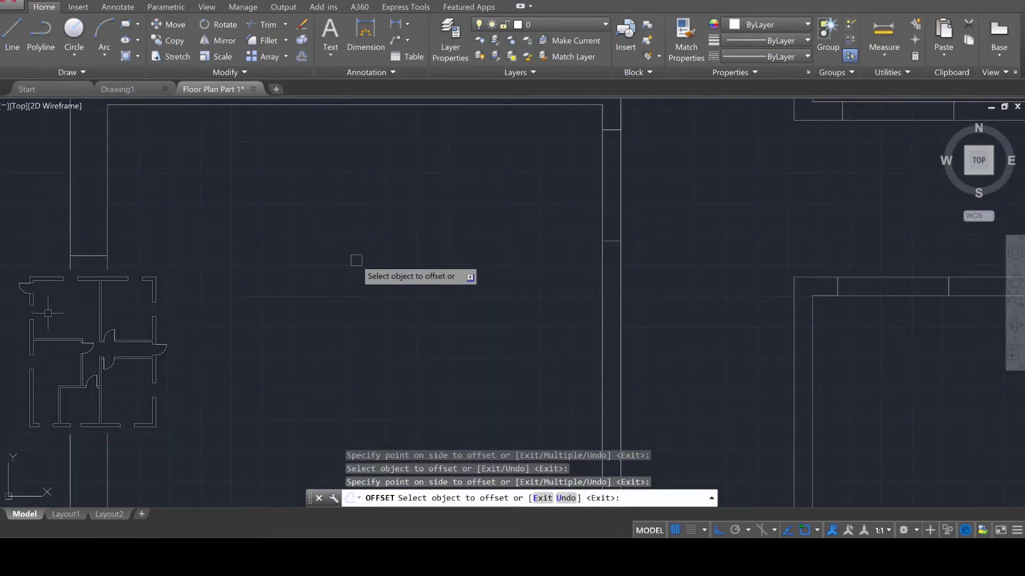
scroll(355, 257, "down", 3)
middle_click_drag(361, 218, 403, 357)
scroll(296, 200, "up", 2)
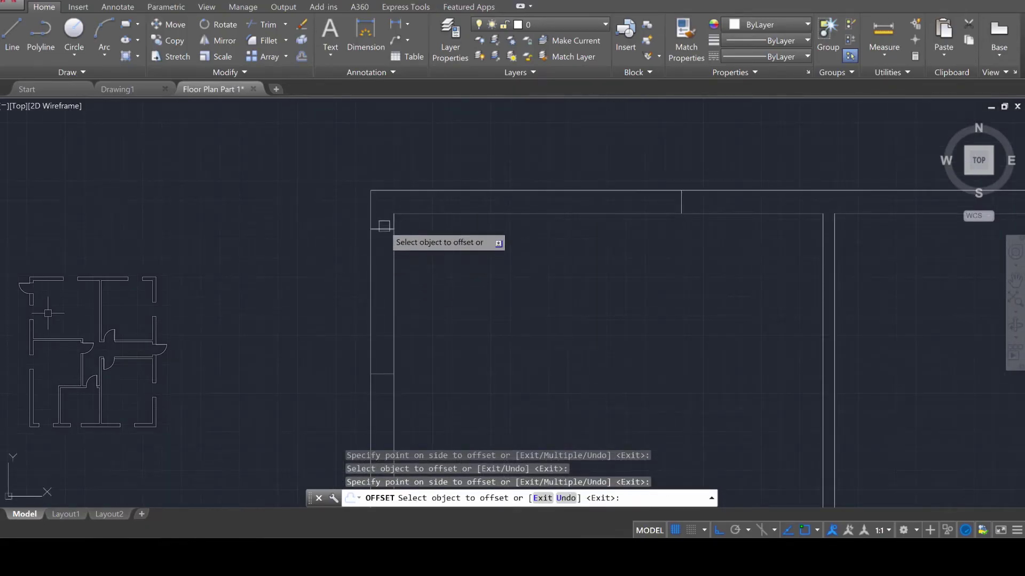
left_click(383, 227)
left_click(381, 298)
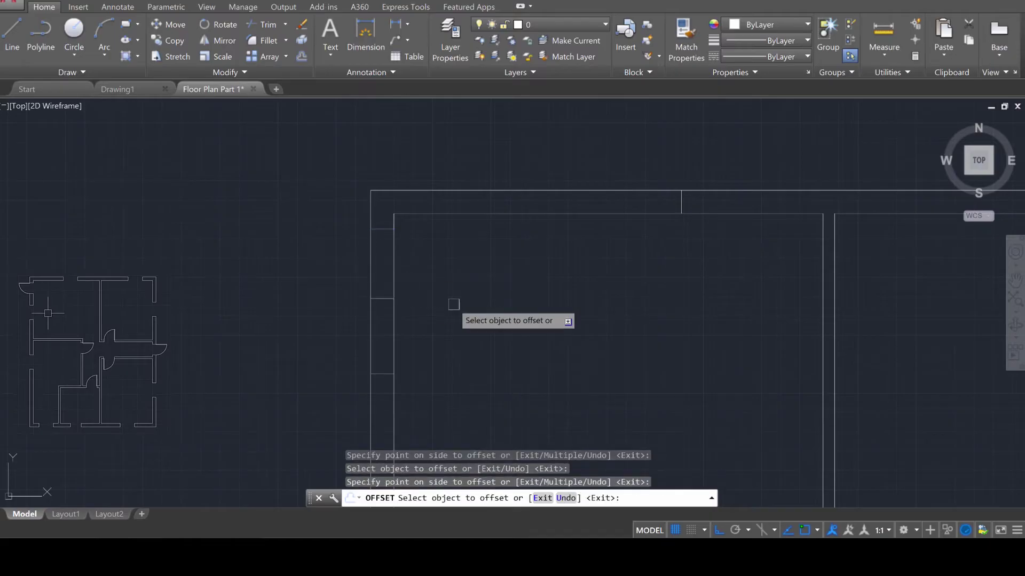
- Offset the line across the right exterior wall at the end of the corridor 900 downward
scroll(542, 315, "down", 5)
scroll(641, 262, "up", 5)
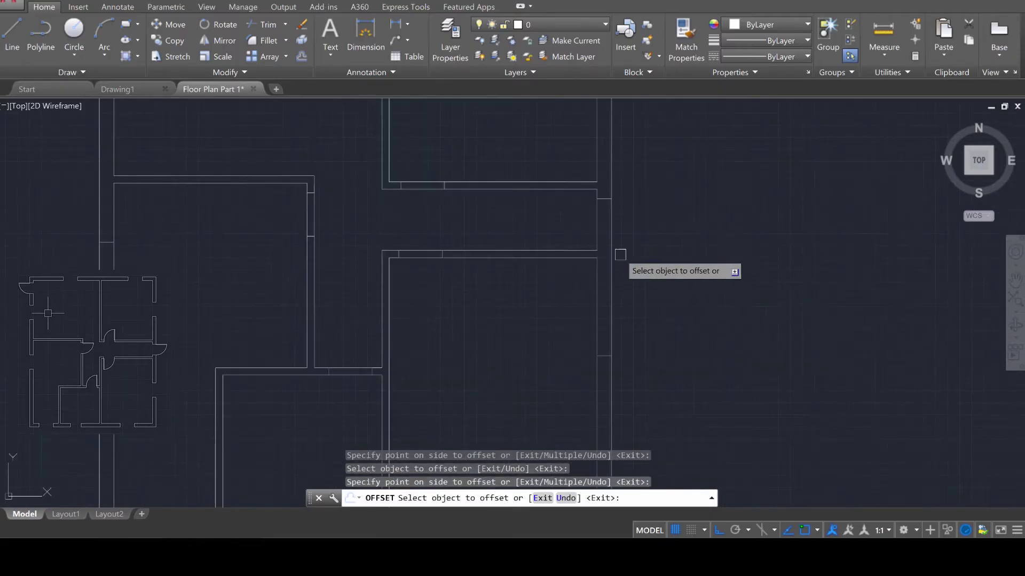
left_click(563, 112)
left_click(565, 134)
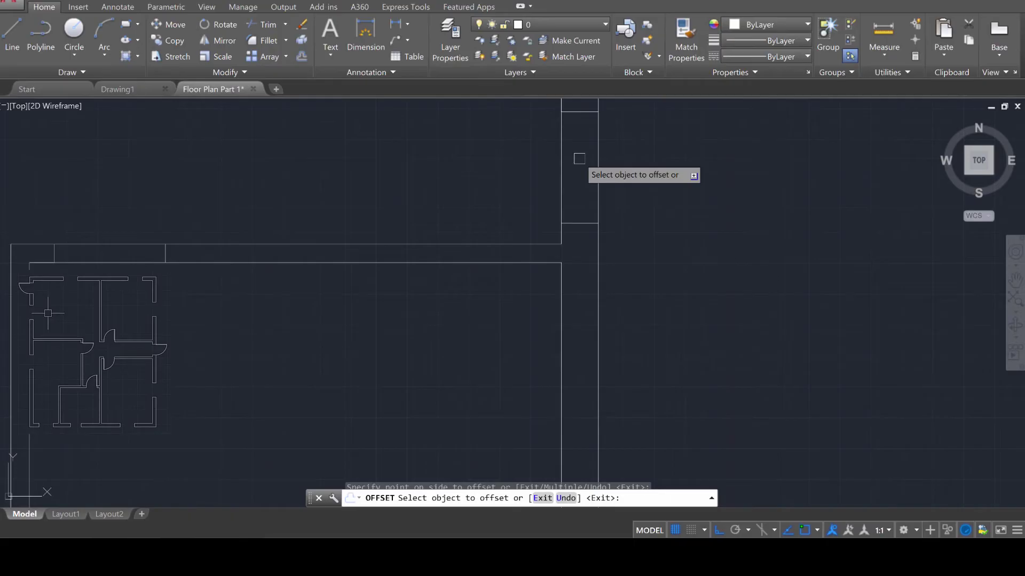
- Offset the line across the bottom exterior wall near the plan's lower-left corner 1200 to the right
scroll(624, 267, "up", 5)
scroll(560, 280, "down", 5)
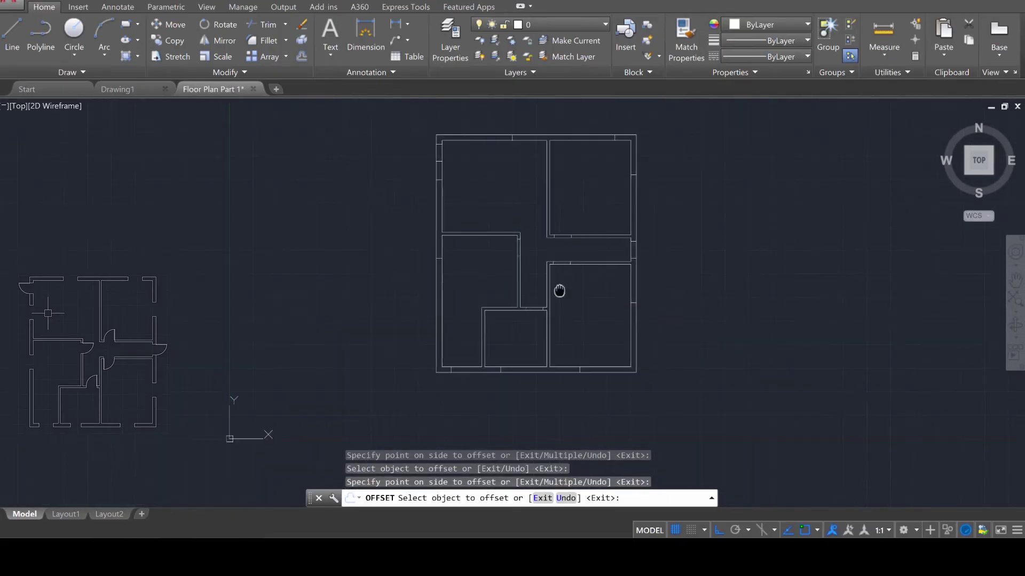
scroll(508, 354, "up", 6)
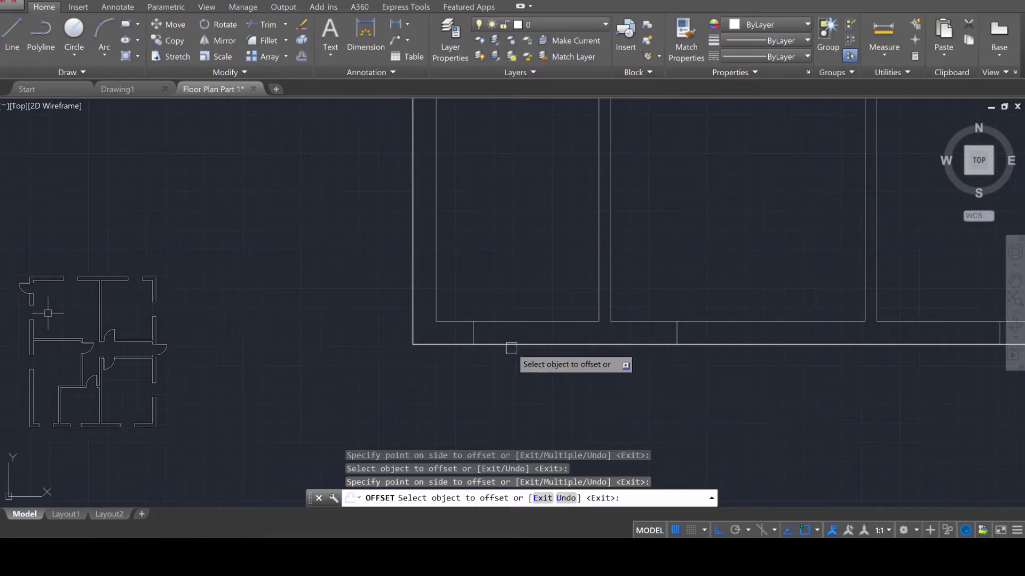
type("12")
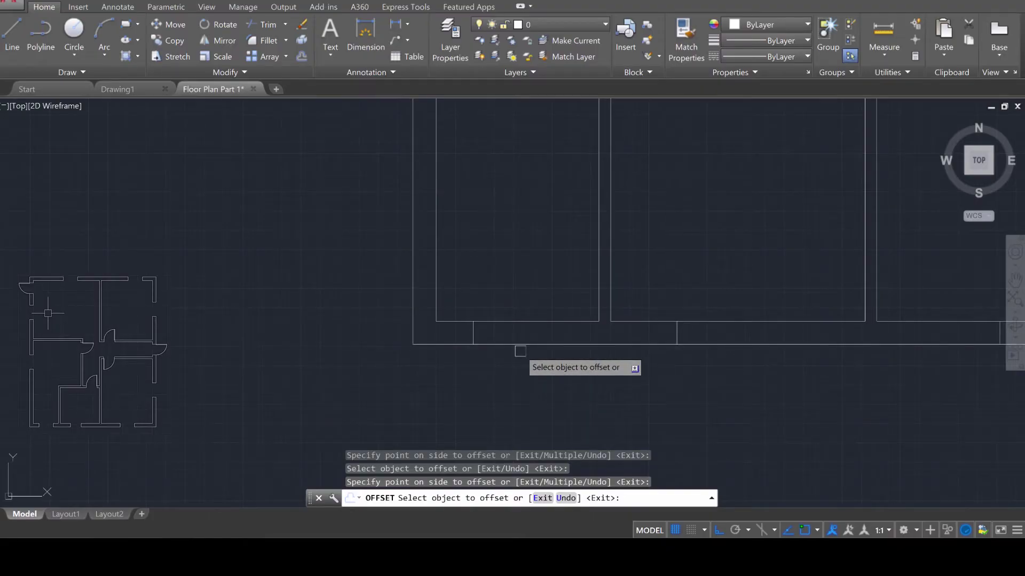
type("00")
key("Return")
left_click(473, 333)
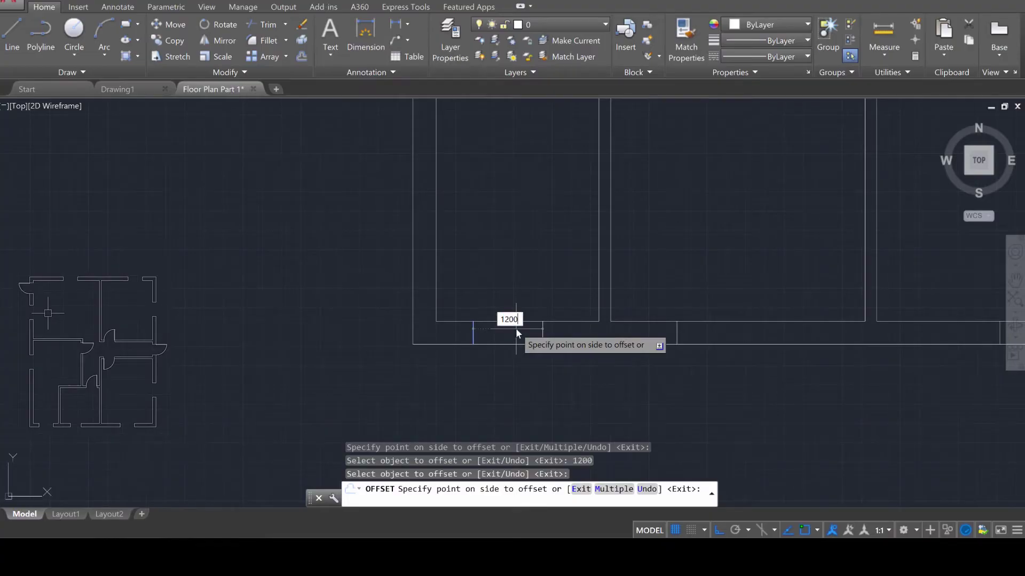
key("Return")
- Offset the line across the bottom exterior wall below the small bottom-middle room 900 to the right and end the command
middle_click_drag(704, 380, 545, 393)
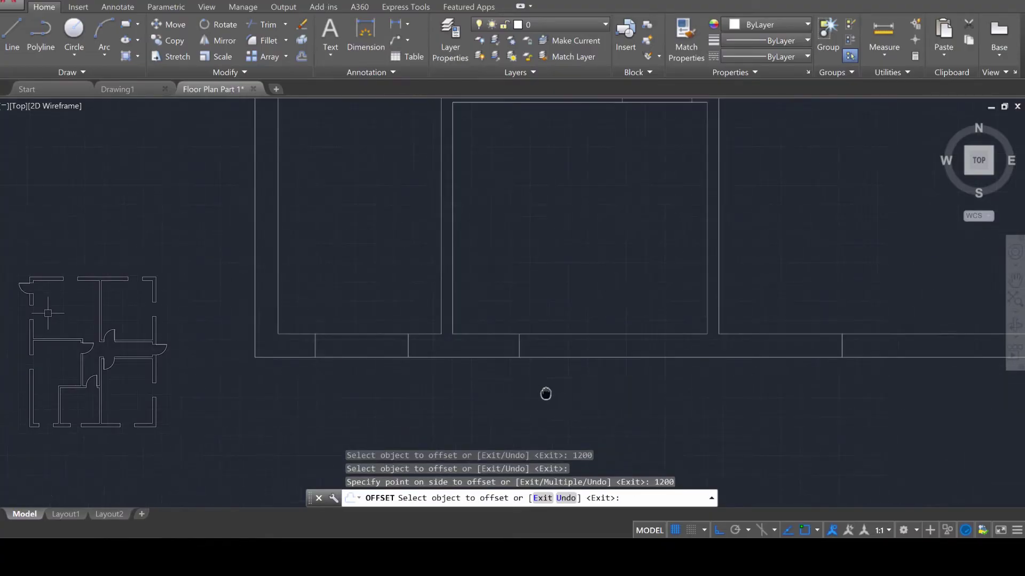
left_click(521, 350)
left_click(619, 353)
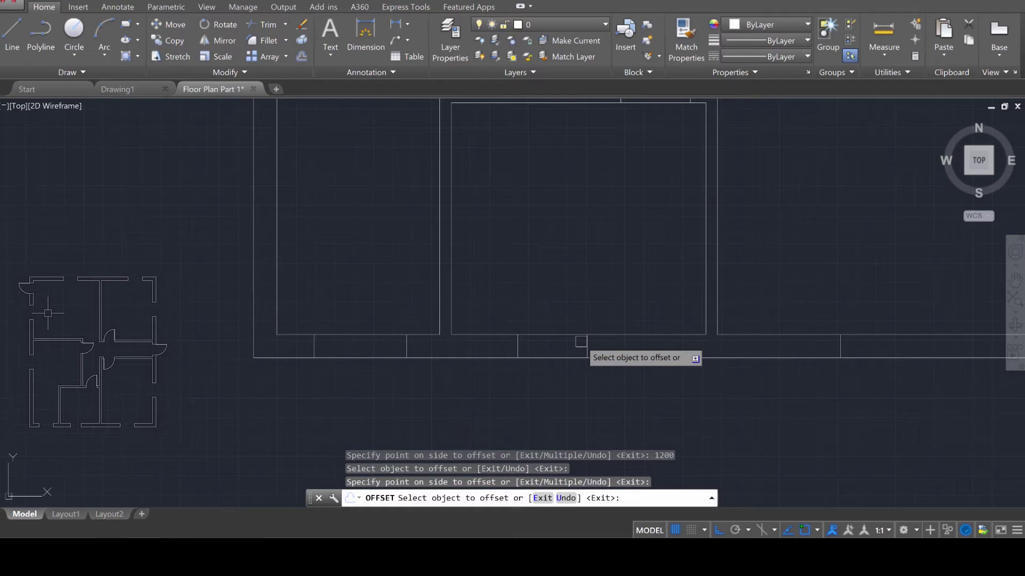
key("Escape")
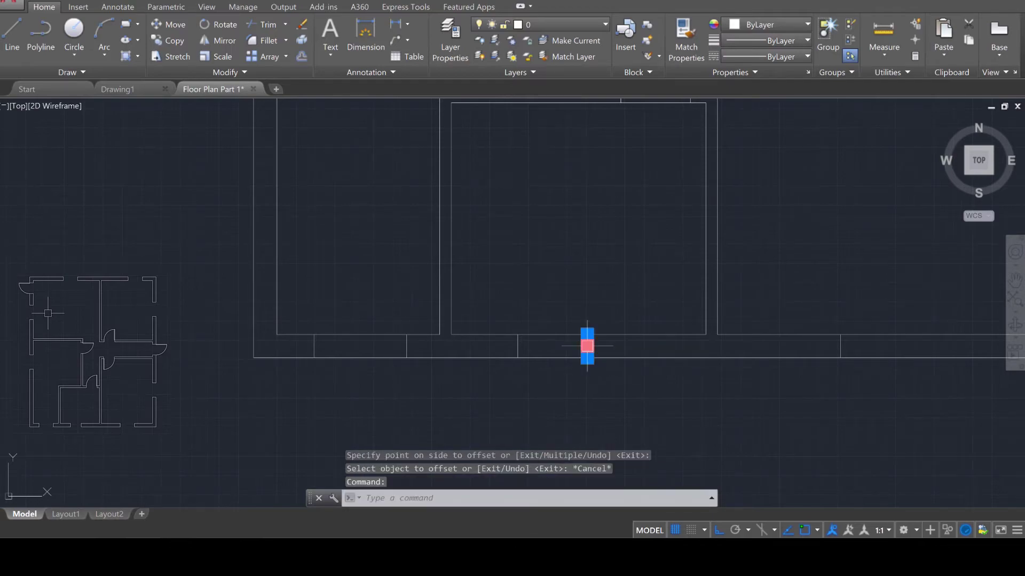
key("Escape")
- Set the offset distance to 1200 and offset the line across the bottom exterior wall below the lower-right room to the right
scroll(516, 364, "up", 2)
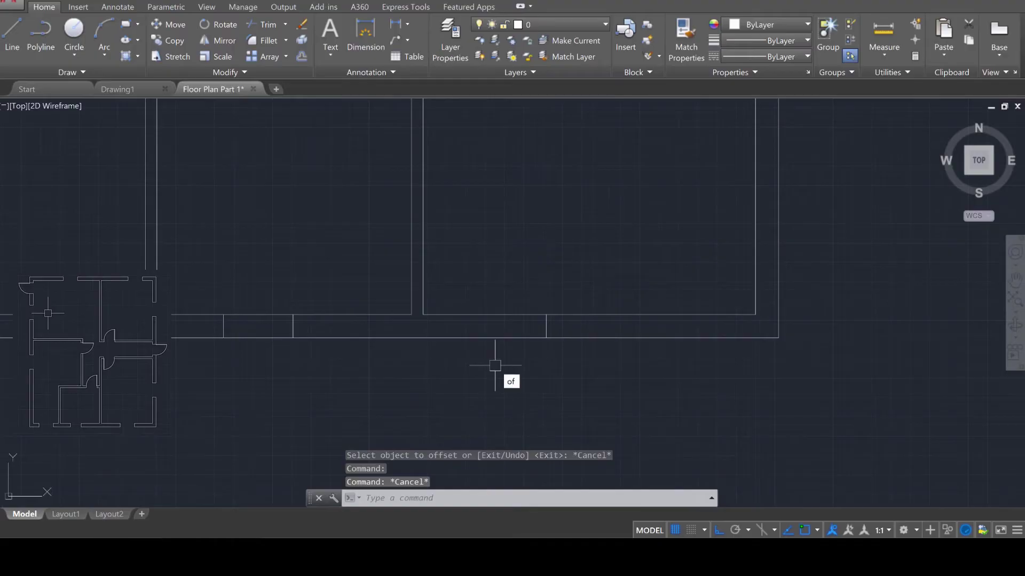
type("f")
key("Return")
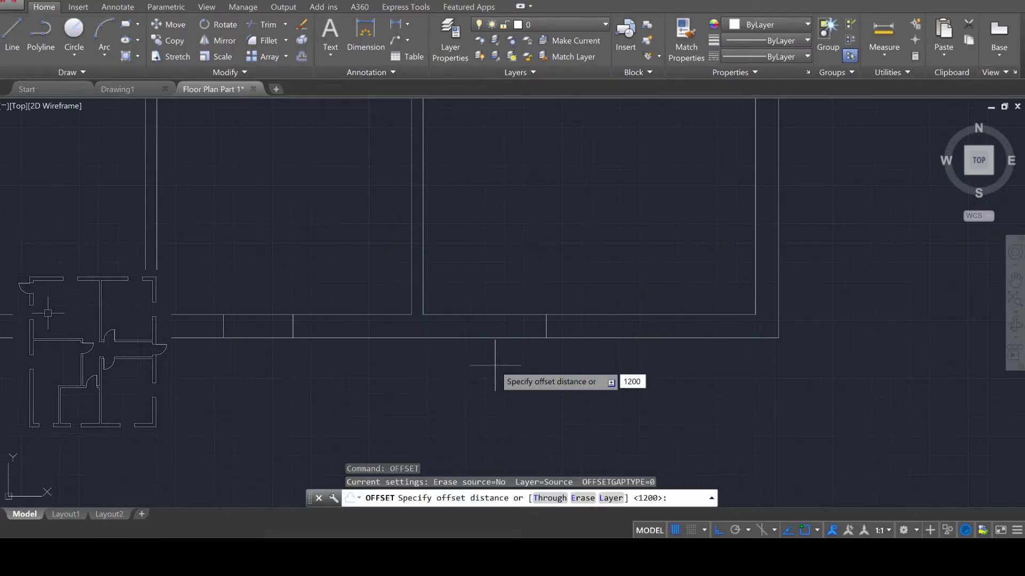
key("Return")
left_click(545, 331)
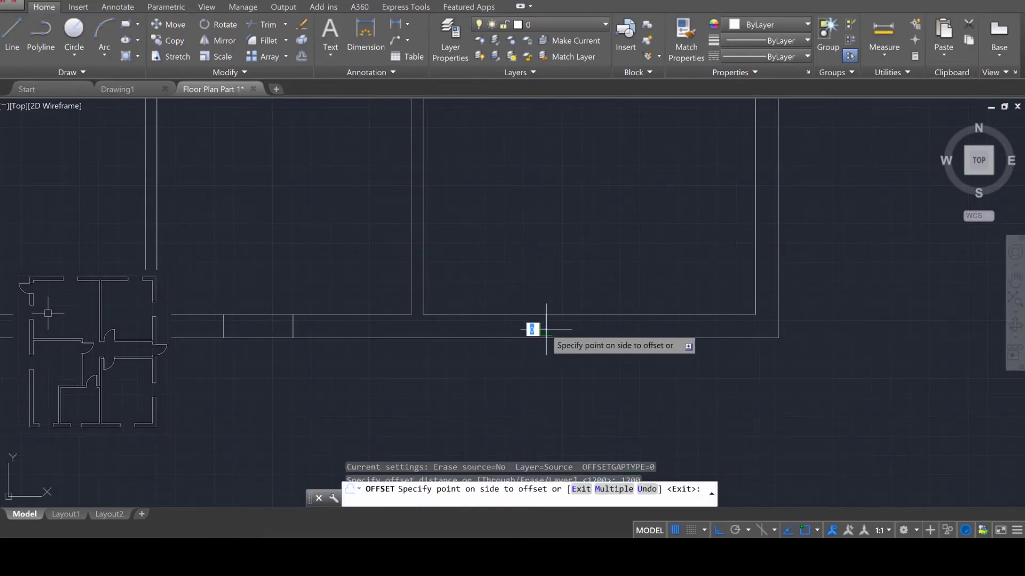
left_click(579, 330)
- Offset the window lines across the left exterior wall at the left-middle room and at the upper-left room 1200 downward
scroll(606, 348, "down", 5)
scroll(628, 251, "up", 3)
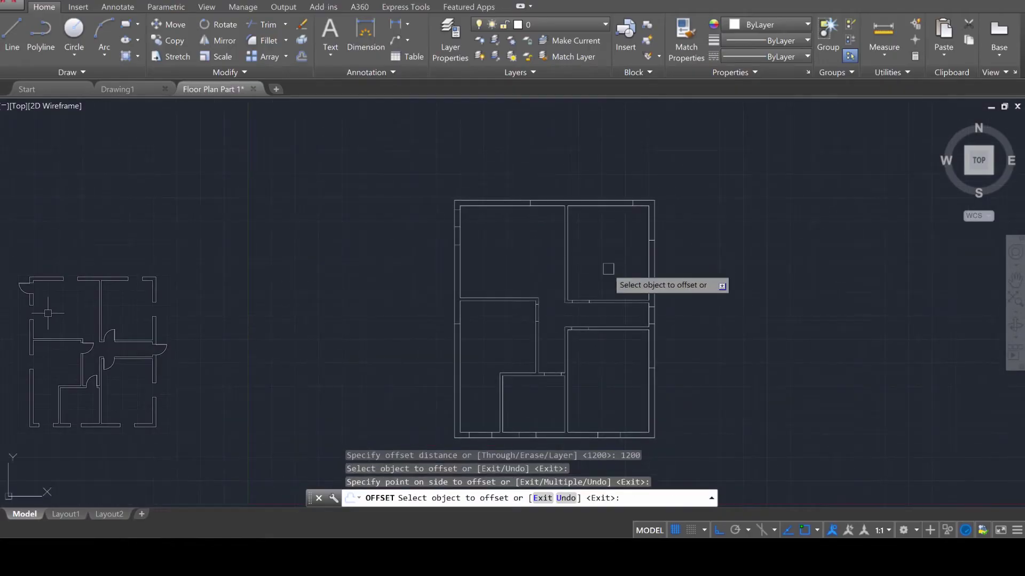
scroll(464, 324, "up", 2)
left_click(441, 324)
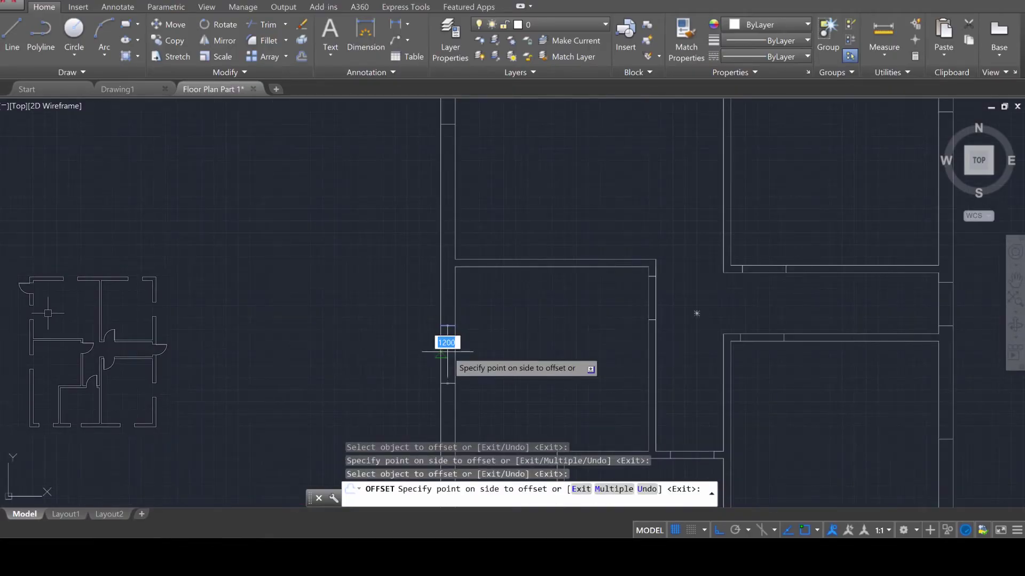
left_click(531, 287)
scroll(531, 287, "down", 3)
scroll(475, 238, "up", 5)
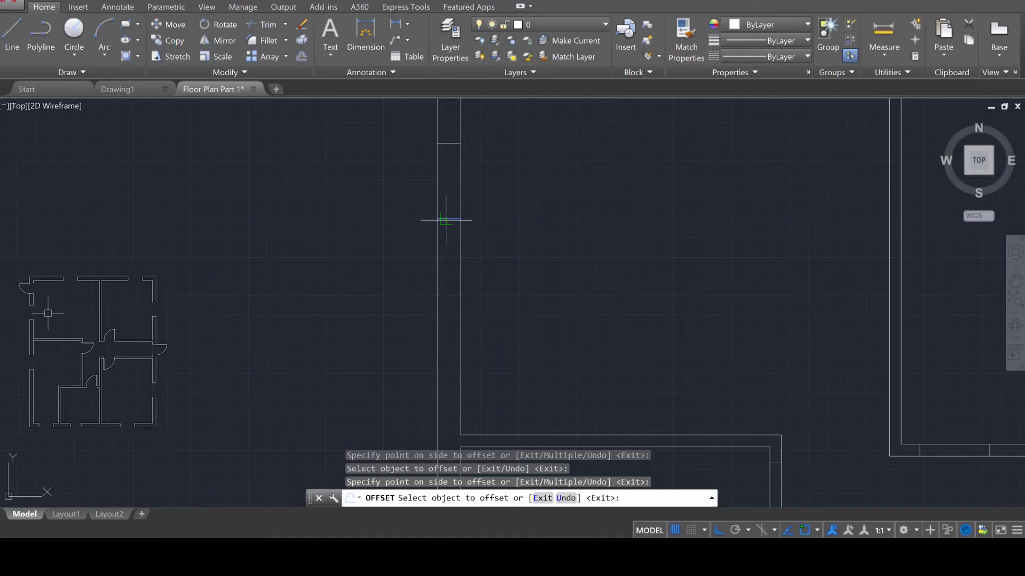
scroll(442, 256, "down", 4)
- Offset the two lines across the top exterior wall, above the upper-left and upper-right rooms, 1200 to the left
middle_click_drag(762, 224, 549, 339)
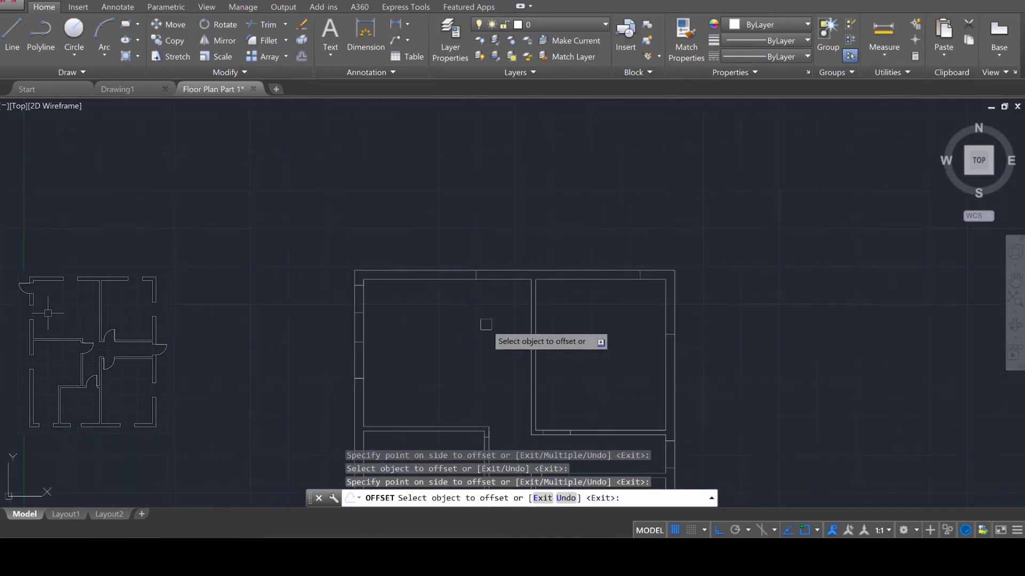
left_click(462, 276)
scroll(453, 264, "up", 4)
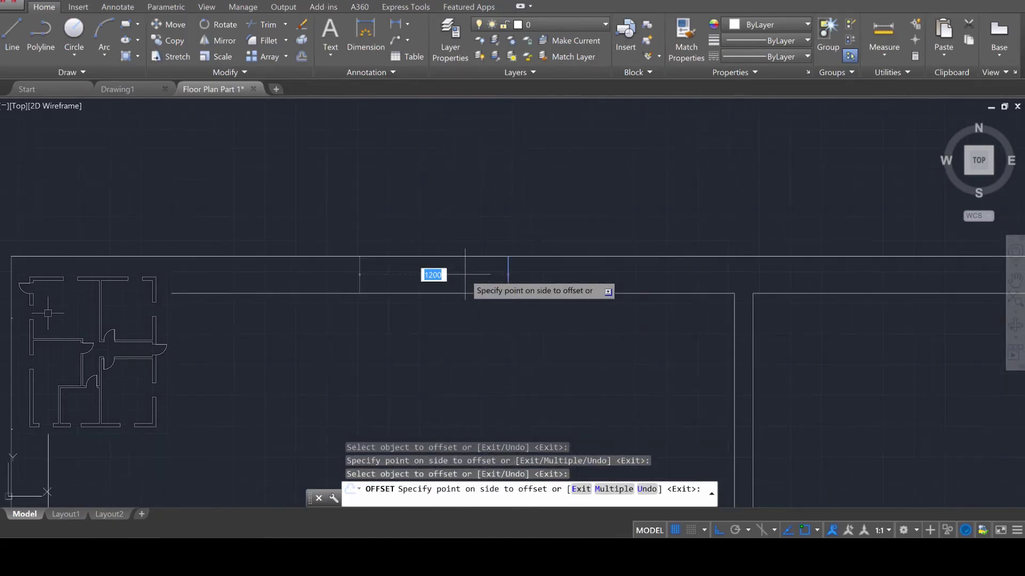
left_click(464, 274)
middle_click_drag(790, 318, 381, 301)
left_click(768, 258)
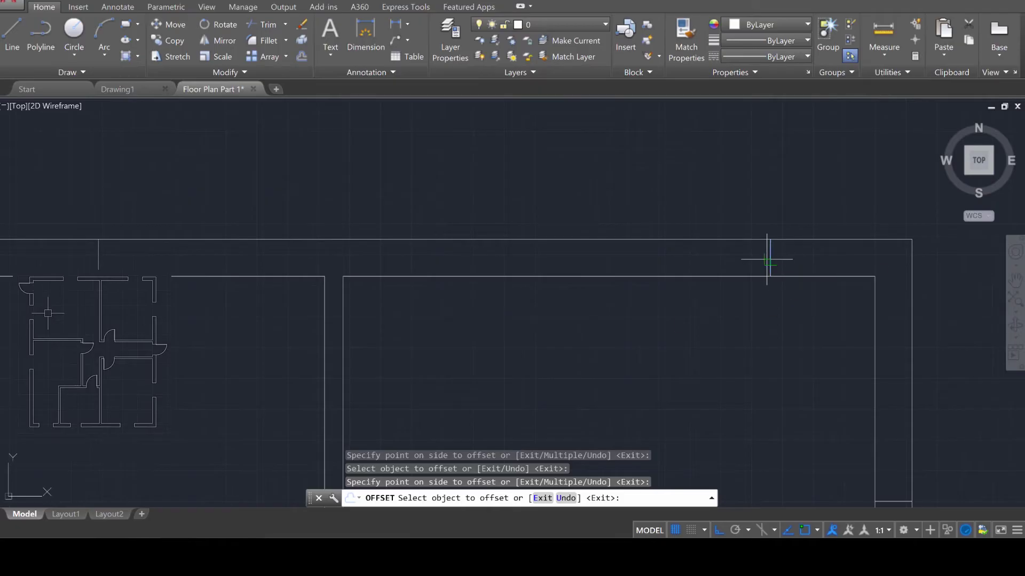
left_click(643, 258)
- Offset the line across the right exterior wall at the upper-right room 1200 downward
scroll(766, 371, "down", 3)
scroll(702, 299, "up", 3)
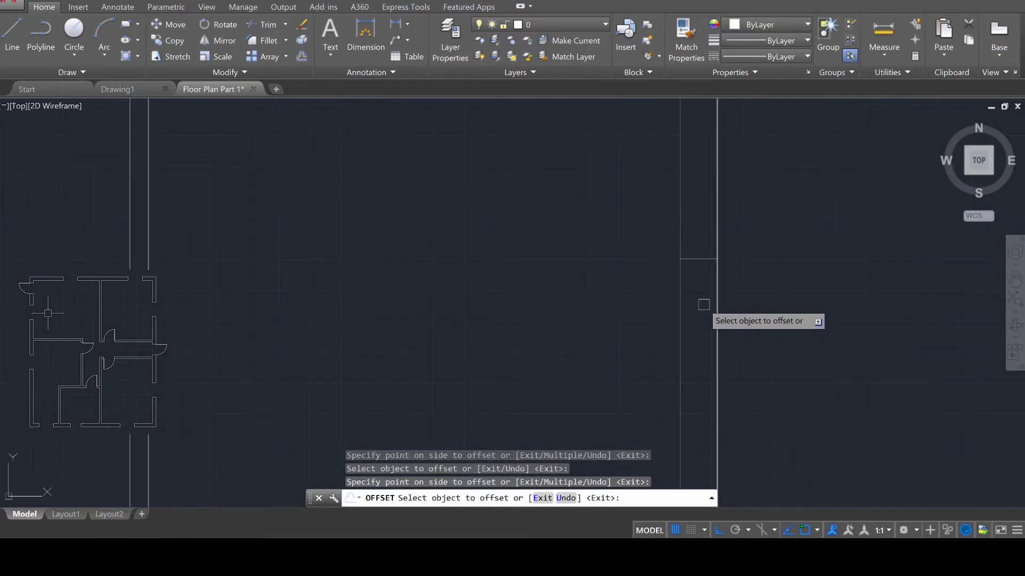
left_click(715, 283)
left_click(692, 259)
scroll(704, 347, "down", 3)
scroll(794, 235, "up", 2)
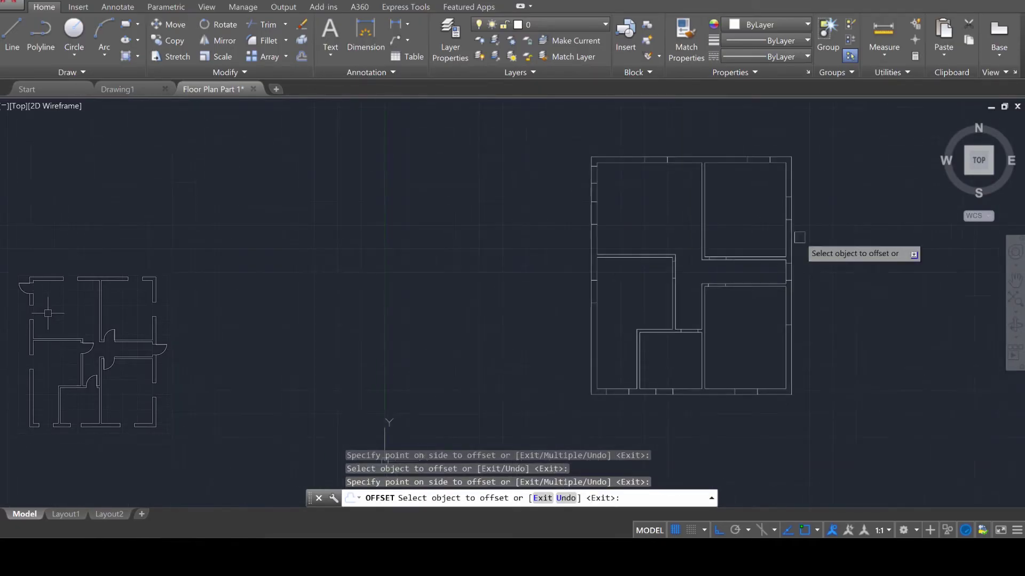
- Offset the line across the right exterior wall at the lower-right room 1200 downward and end the Offset command
scroll(789, 347, "up", 2)
left_click(774, 305)
left_click(775, 342)
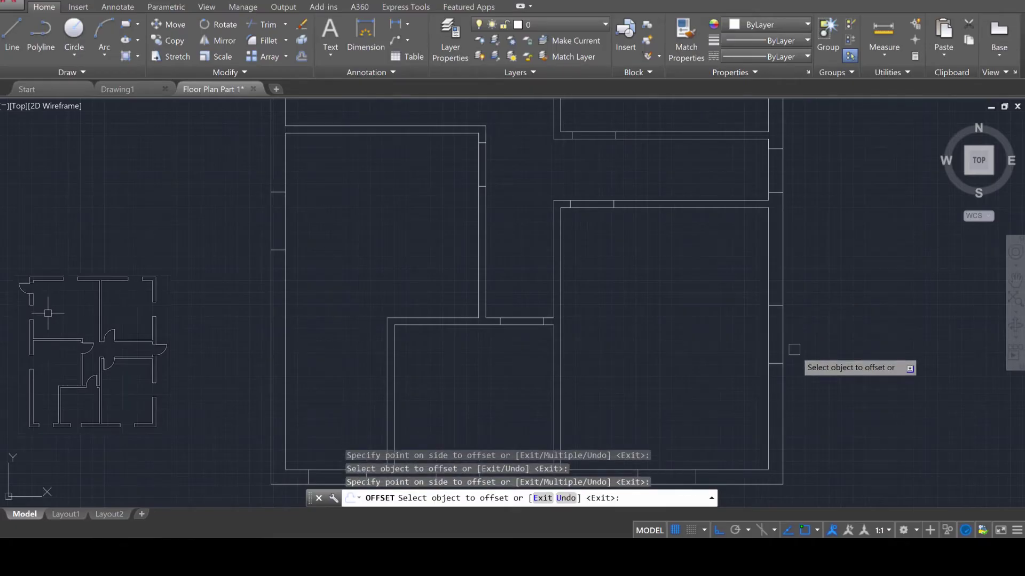
middle_click_drag(639, 344, 695, 364)
scroll(759, 318, "down", 1)
scroll(770, 366, "down", 1)
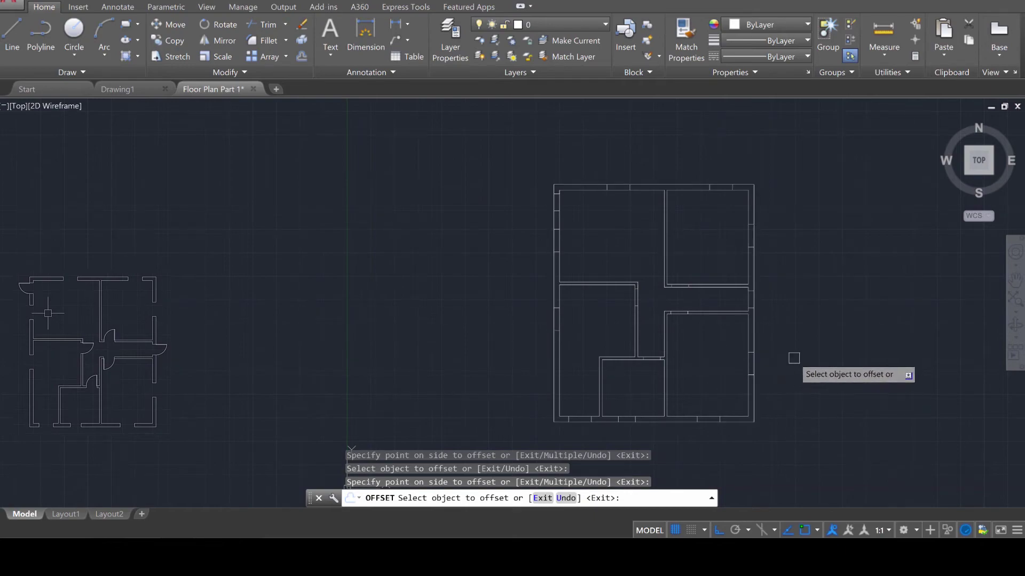
key("Escape")
key("Escape")
key("Escape")
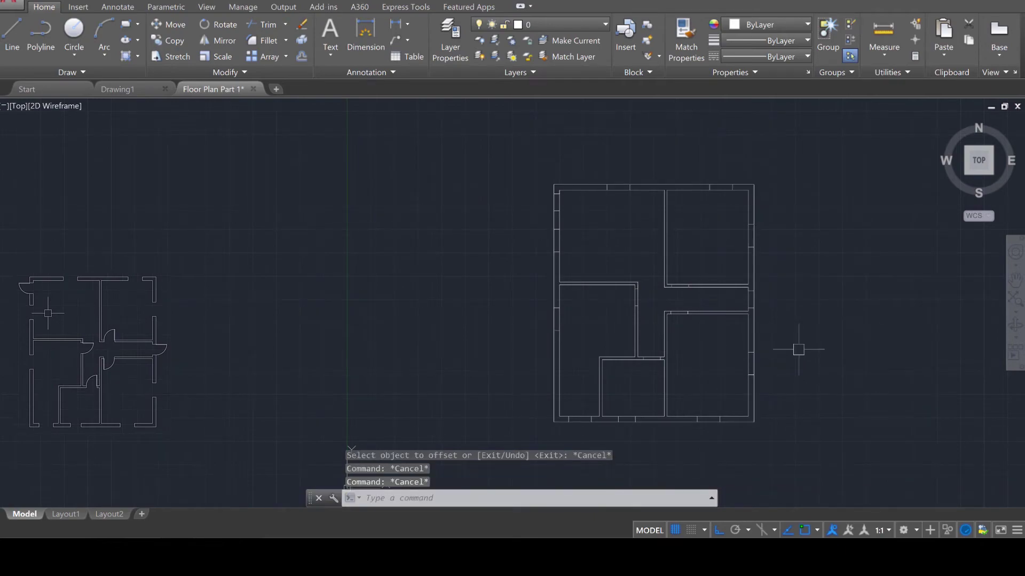
- Using the whole large floor plan as cutting edges, trim the window opening in the top exterior wall above the upper-left room
type("trim")
key("Return")
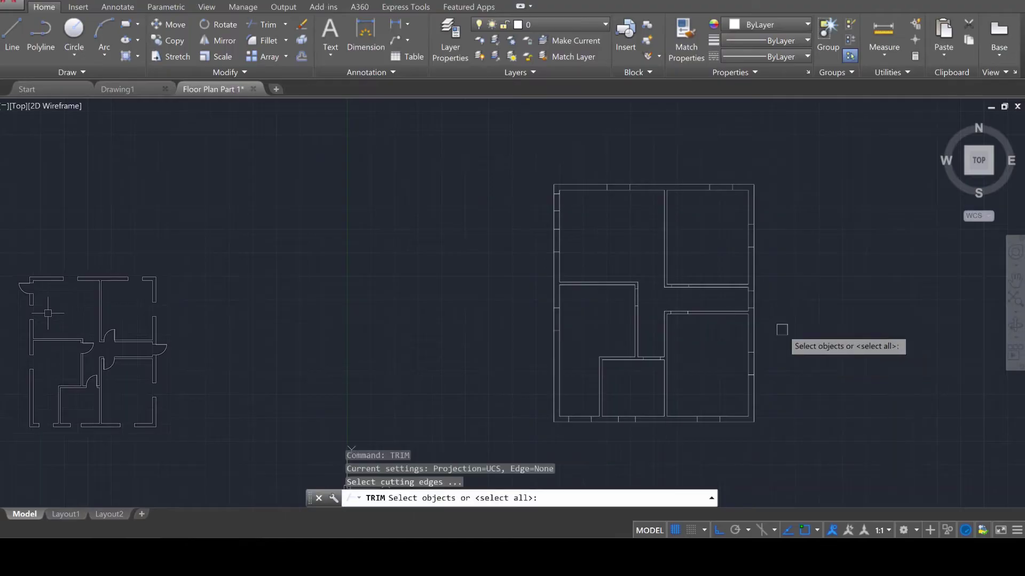
left_click(520, 155)
left_click(761, 441)
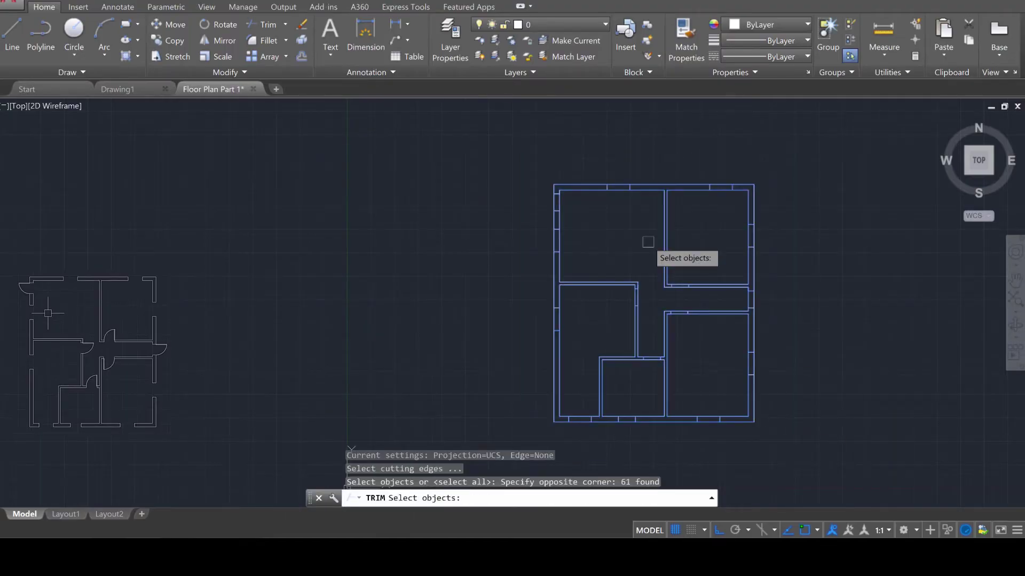
key("Return")
scroll(622, 224, "up", 5)
left_click(659, 302)
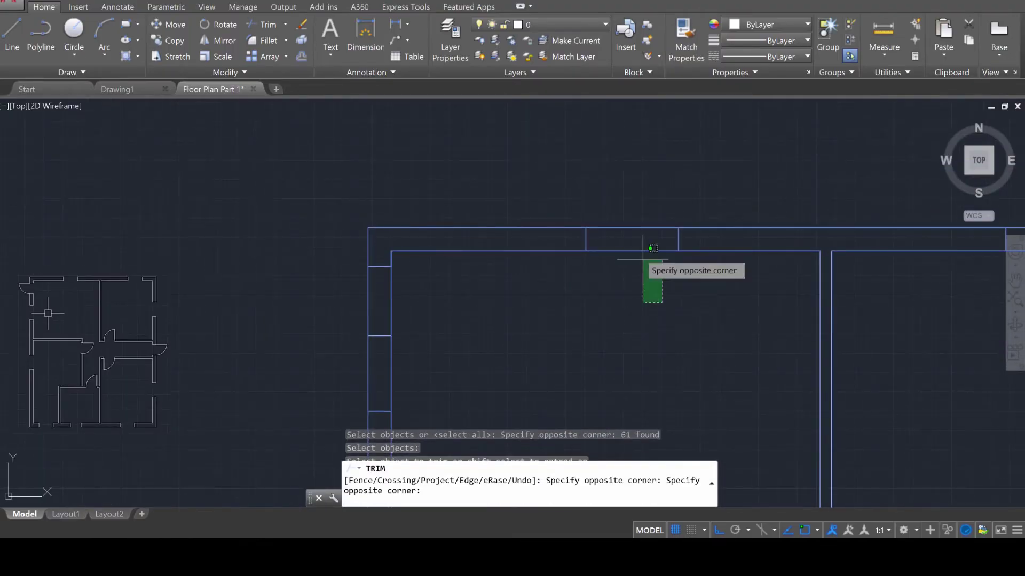
left_click(622, 240)
- Trim the wall lines out of the door and window openings in the left exterior wall at the upper-left room
middle_click_drag(571, 339, 703, 242)
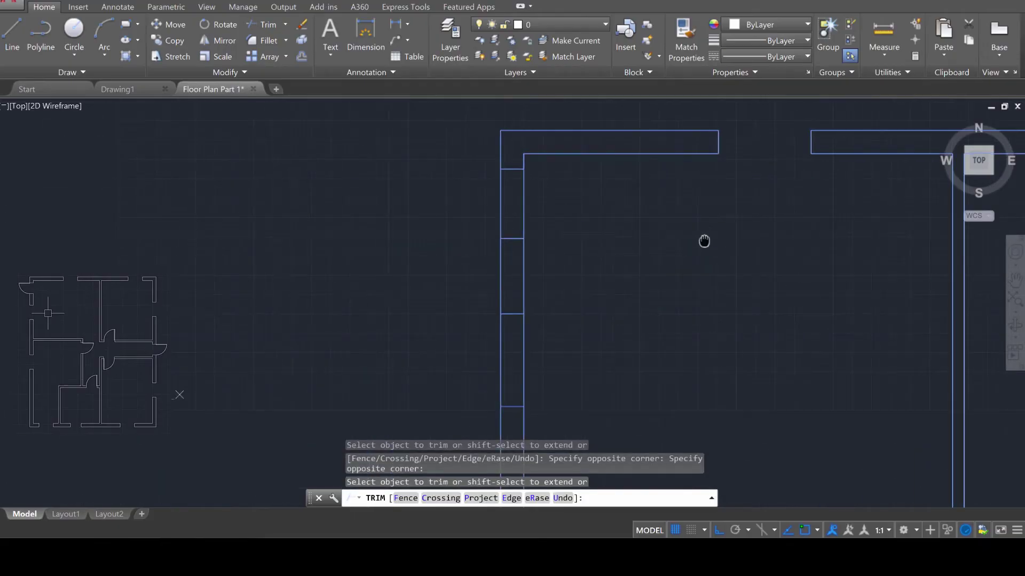
middle_click_drag(580, 321, 660, 221)
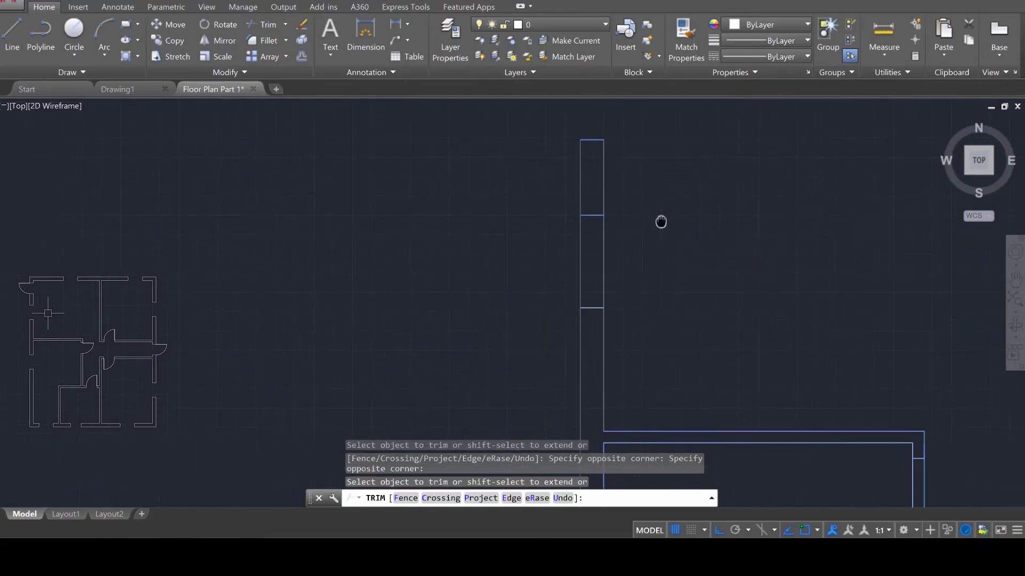
left_click(638, 284)
left_click(564, 241)
scroll(673, 288, "down", 2)
middle_click_drag(748, 321, 733, 293)
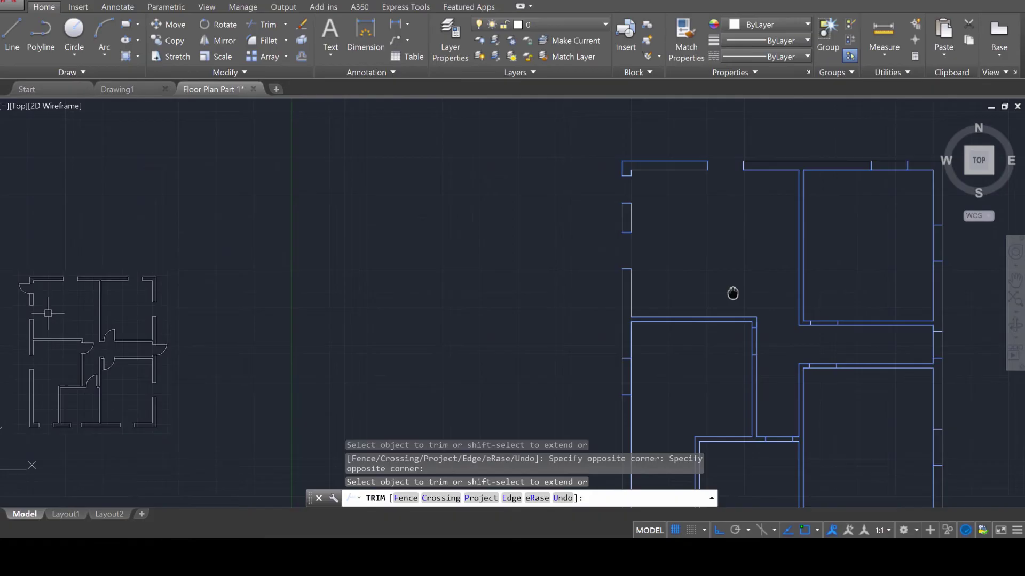
- Trim the doorway in the left-middle room's right wall and the window opening in its left exterior wall
scroll(732, 293, "up", 4)
left_click(712, 283)
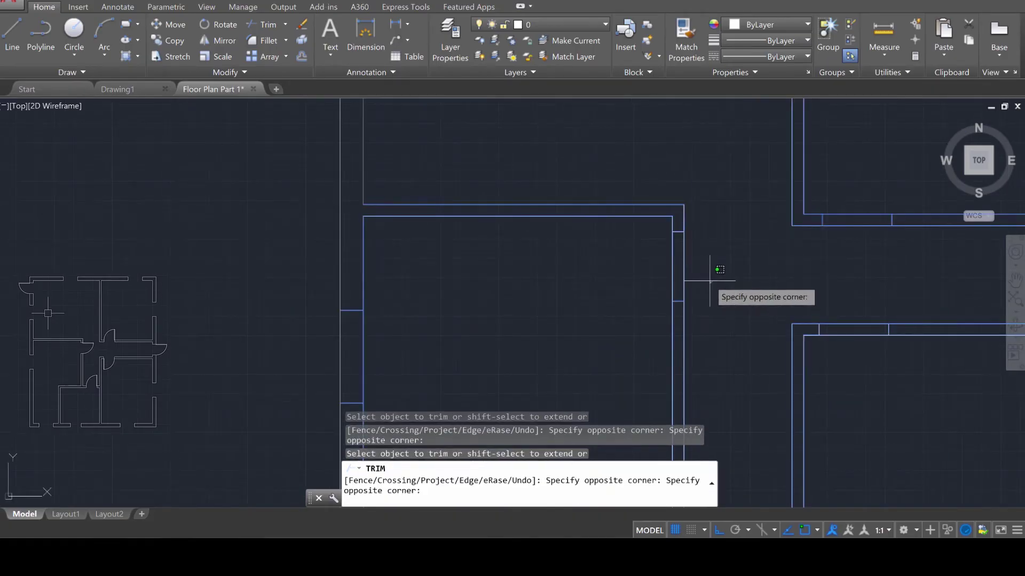
left_click(619, 243)
middle_click_drag(493, 339, 819, 264)
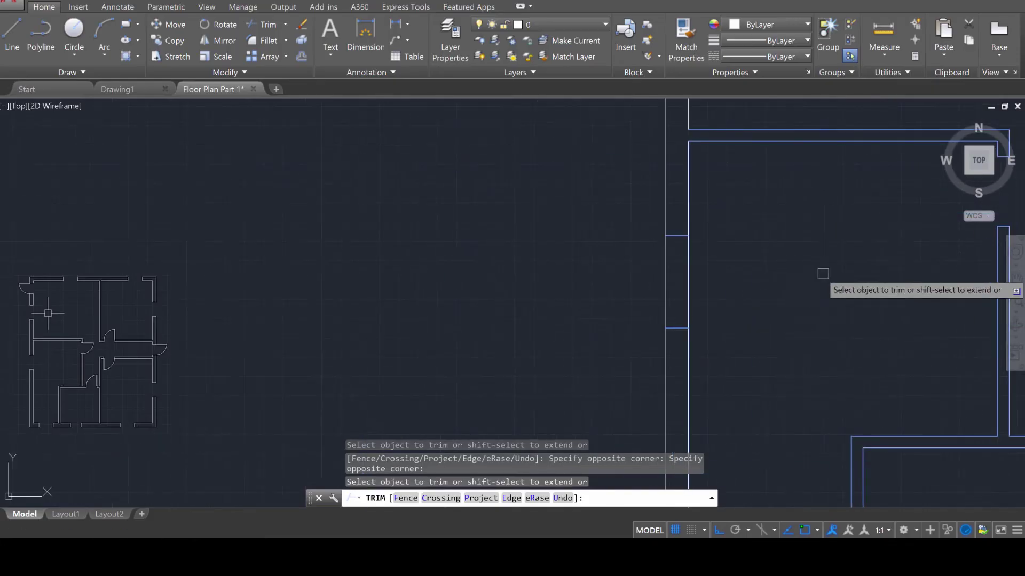
scroll(737, 297, "down", 3)
middle_click_drag(789, 352, 776, 290)
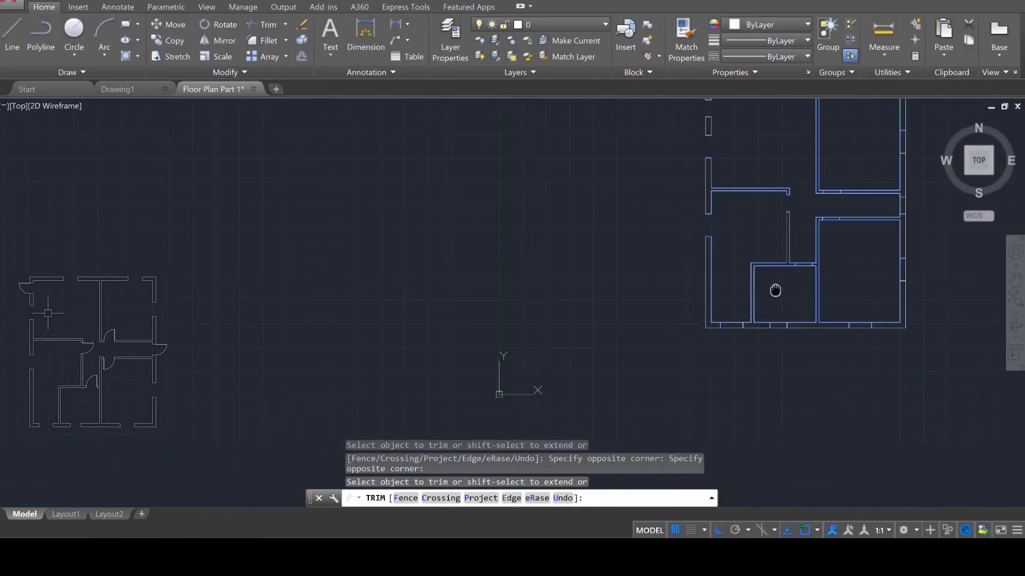
- Trim the window openings in the bottom exterior wall below the left-middle room and the small bottom-centre room
scroll(737, 336, "up", 4)
left_click(734, 336)
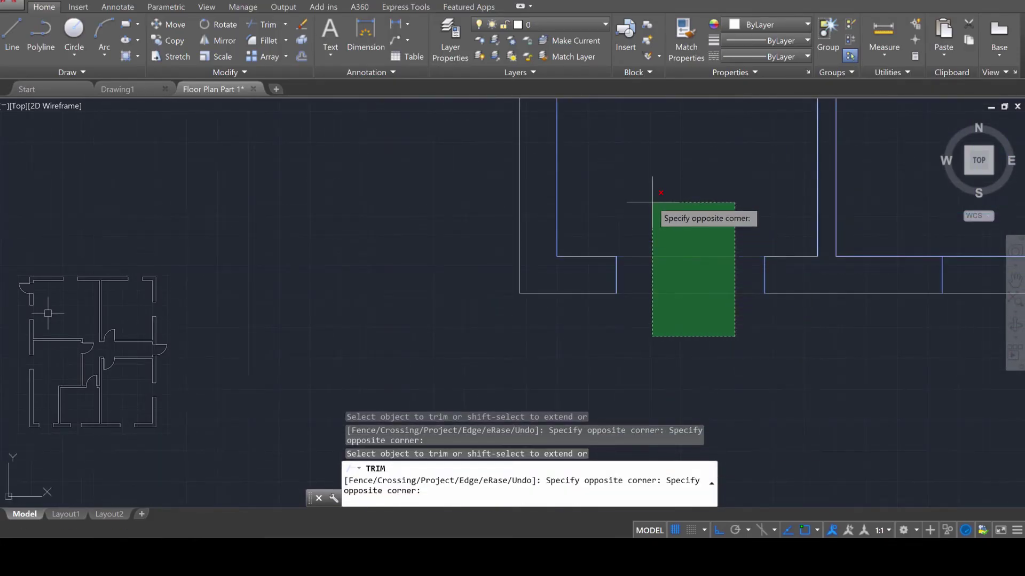
left_click(656, 209)
middle_click_drag(850, 349, 379, 327)
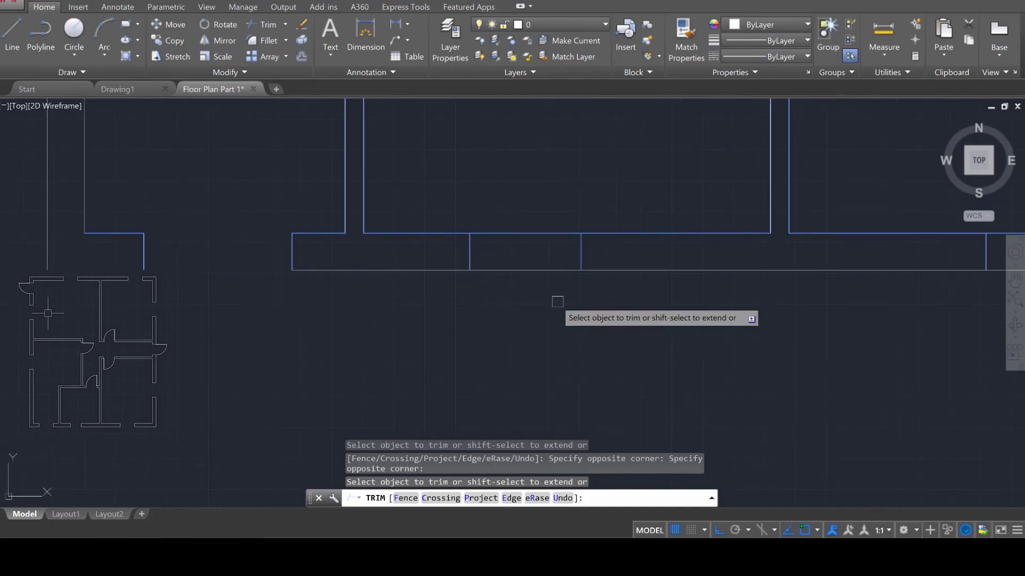
left_click(566, 296)
left_click(508, 202)
- Trim the lower-right room's window openings in the bottom and right exterior walls
scroll(569, 284, "down", 2)
middle_click_drag(693, 290, 468, 329)
scroll(501, 336, "up", 1)
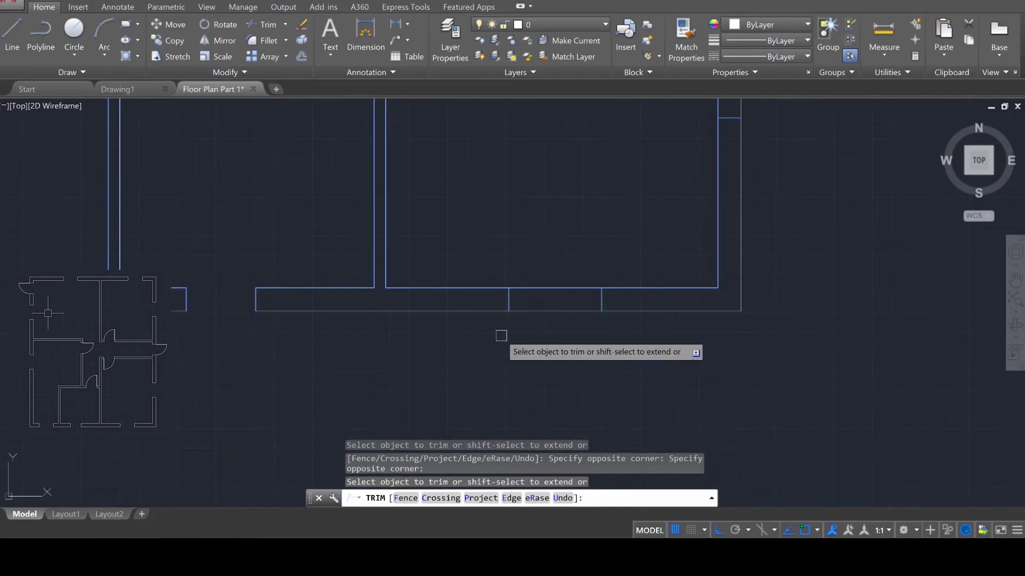
left_click(589, 340)
left_click(539, 261)
scroll(597, 230, "down", 2)
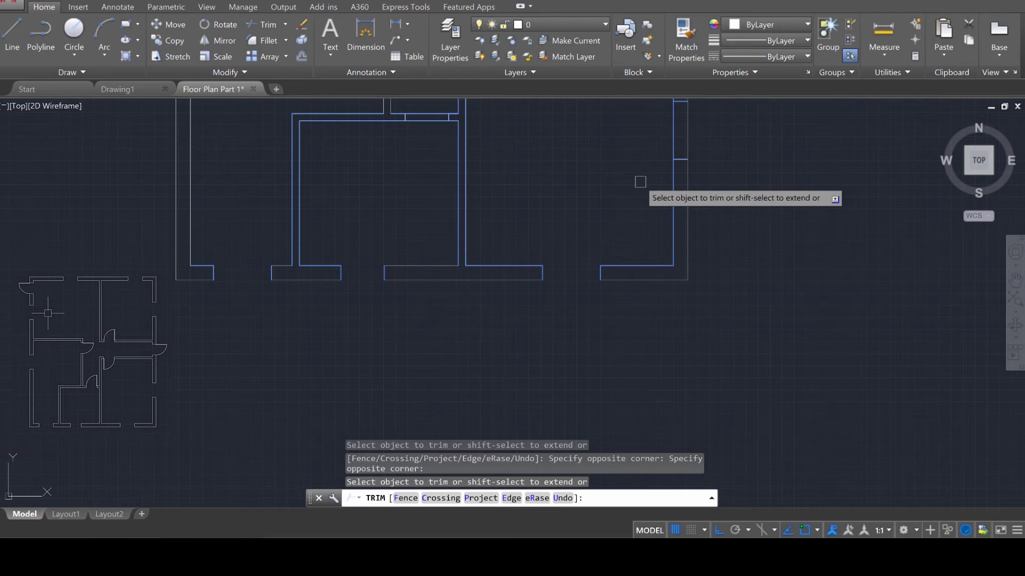
middle_click_drag(649, 148, 571, 290)
left_click(631, 287)
left_click(538, 230)
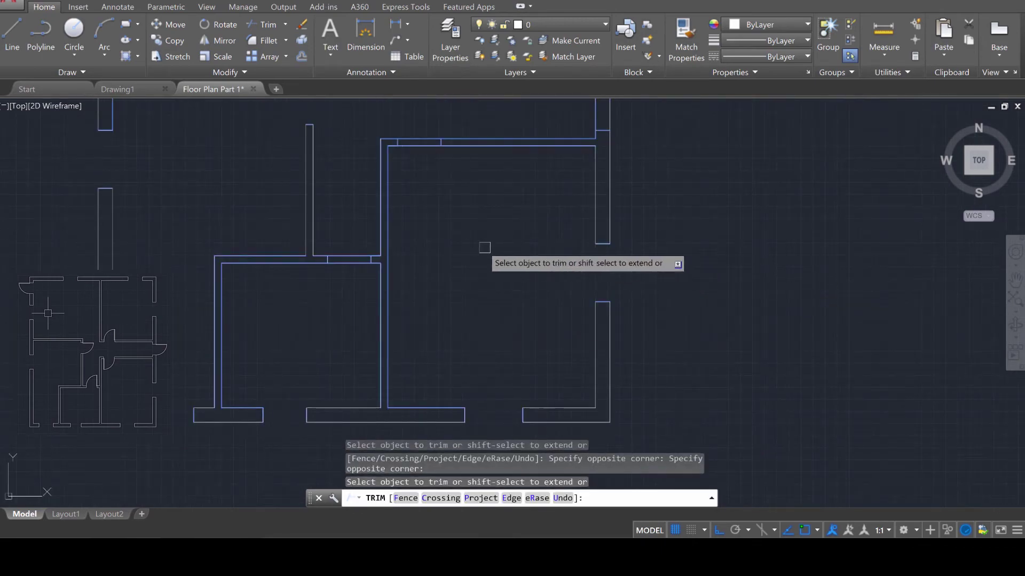
- Trim the interior doorways in the small bottom-centre room's top wall and in both walls along the right-hand corridor
middle_click_drag(405, 259, 563, 338)
left_click(522, 357)
left_click(491, 313)
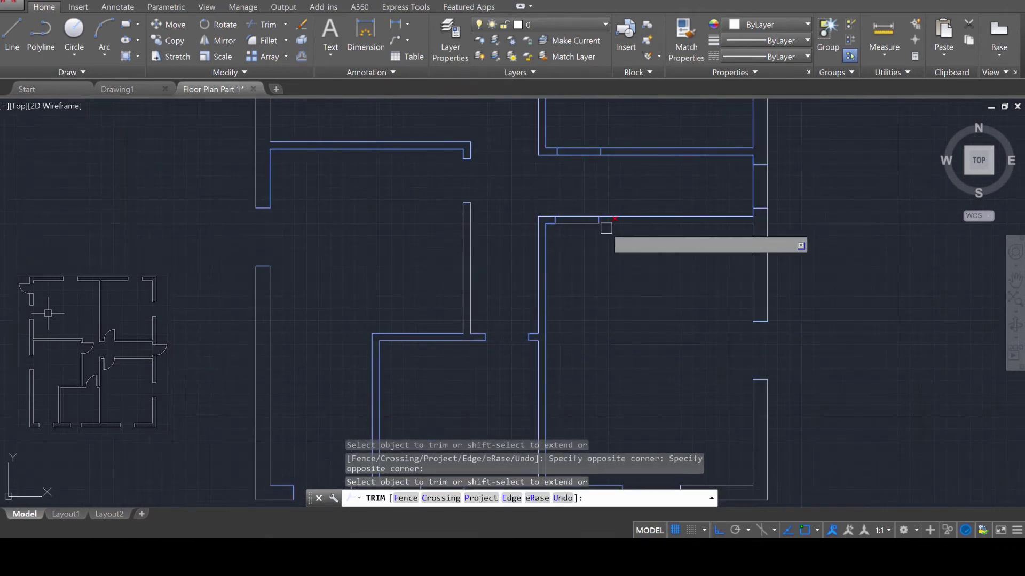
left_click(599, 233)
left_click(585, 191)
left_click(585, 240)
left_click(565, 125)
- Trim the right exterior wall at the corridor's door opening and at the upper-right room's window opening
left_click(782, 198)
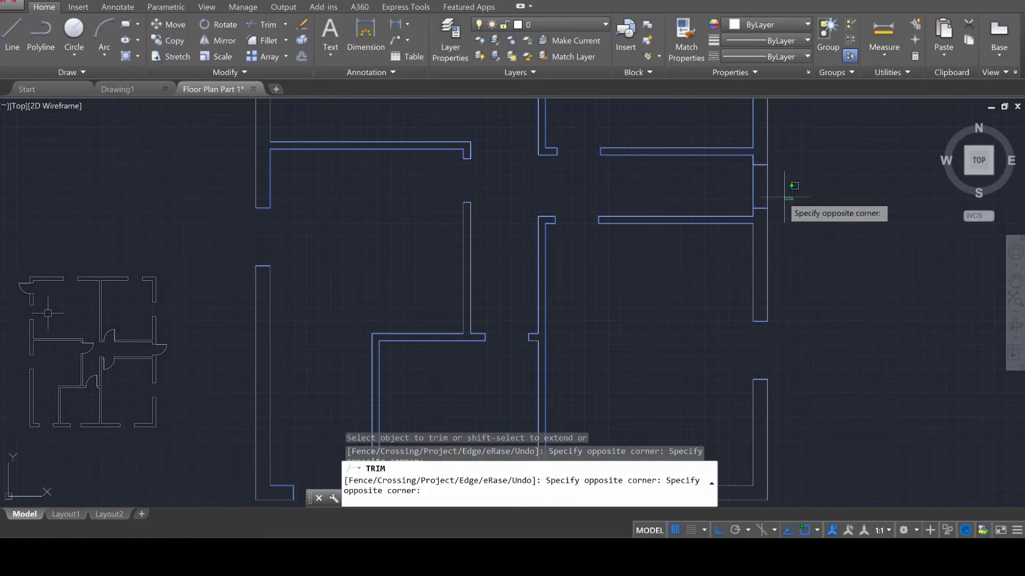
left_click(737, 189)
middle_click_drag(794, 180, 793, 387)
left_click(790, 235)
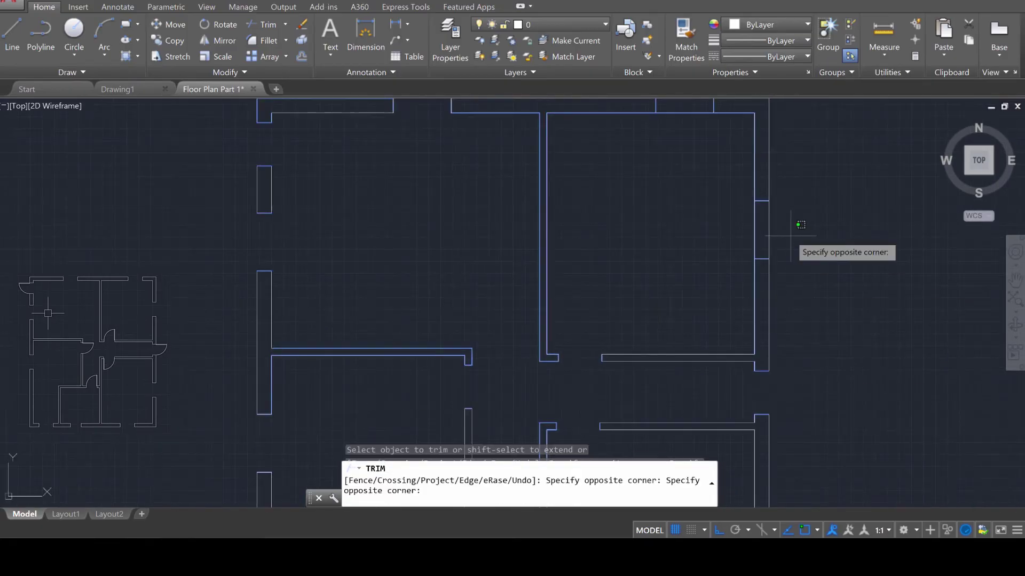
left_click(695, 217)
- Trim the window opening in the top exterior wall above the upper-right room and end the Trim command
middle_click_drag(695, 217, 737, 297)
left_click(700, 224)
left_click(677, 178)
scroll(681, 230, "down", 6)
scroll(688, 307, "up", 4)
scroll(690, 310, "down", 2)
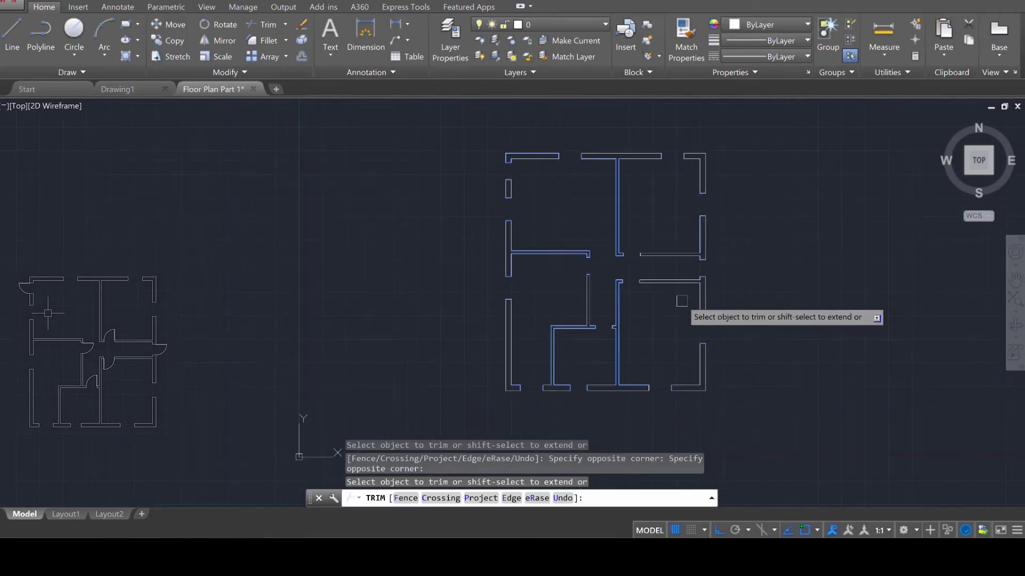
key("Escape")
key("Escape")
key("Escape")
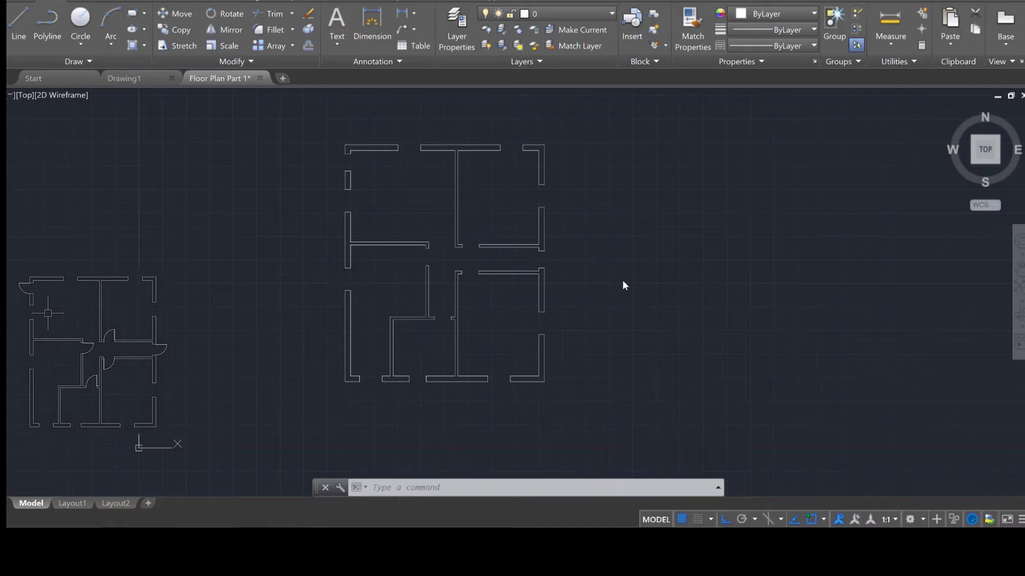
- Draw a 900 by 50 door leaf with lines, extending outward from the upper outer corner of the corridor's exterior door opening
scroll(551, 261, "up", 6)
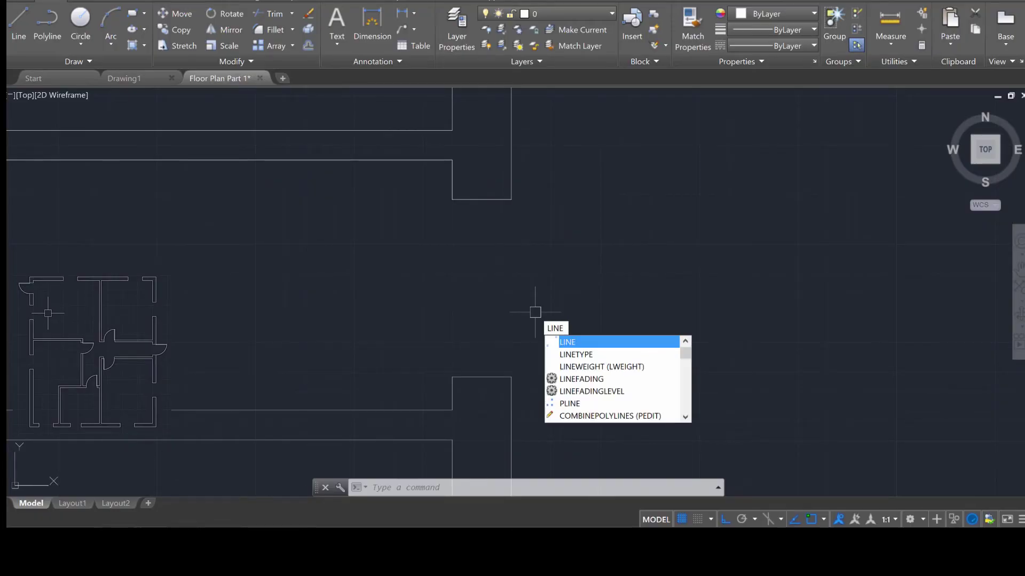
key("Return")
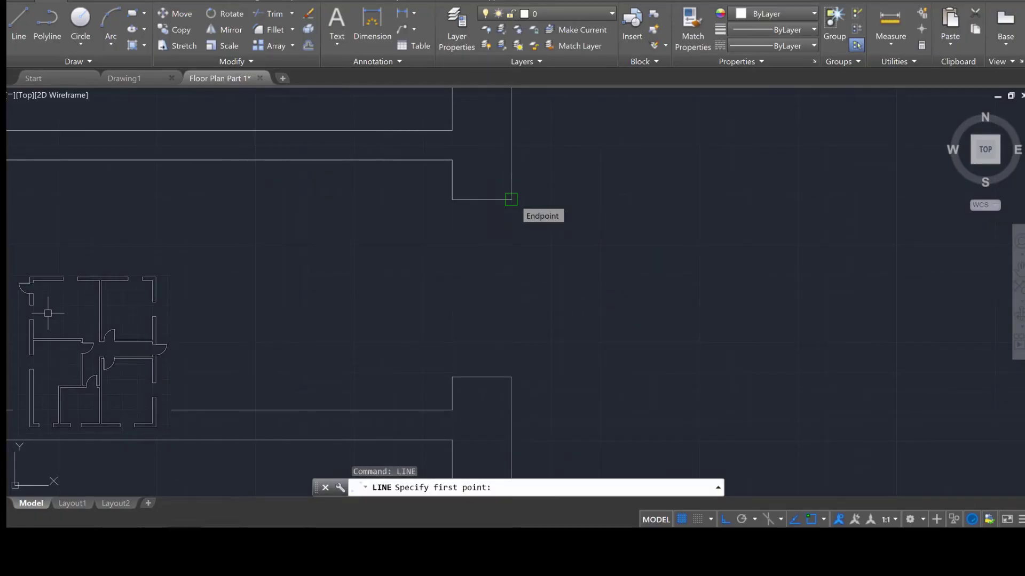
left_click(510, 200)
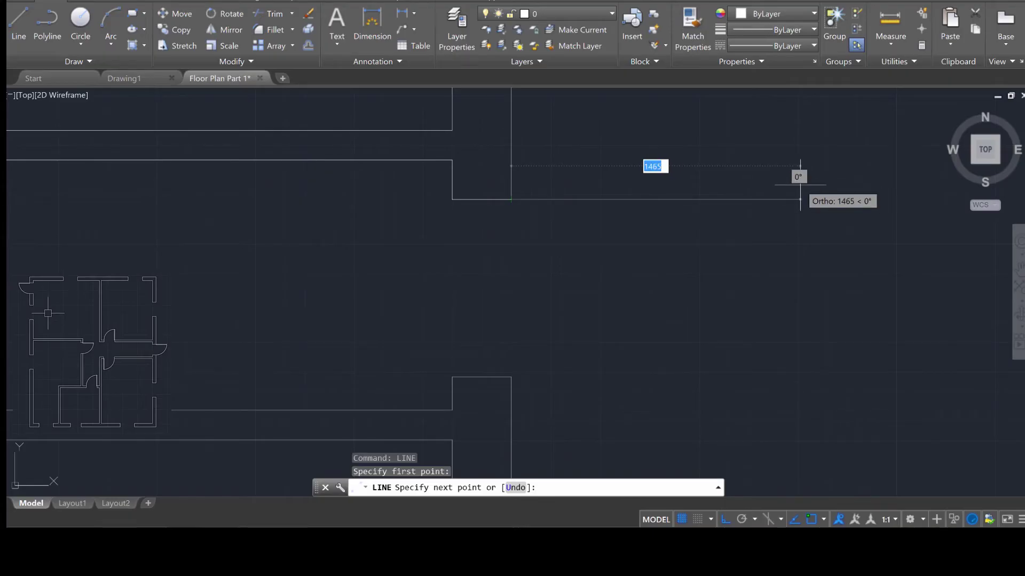
key("Return")
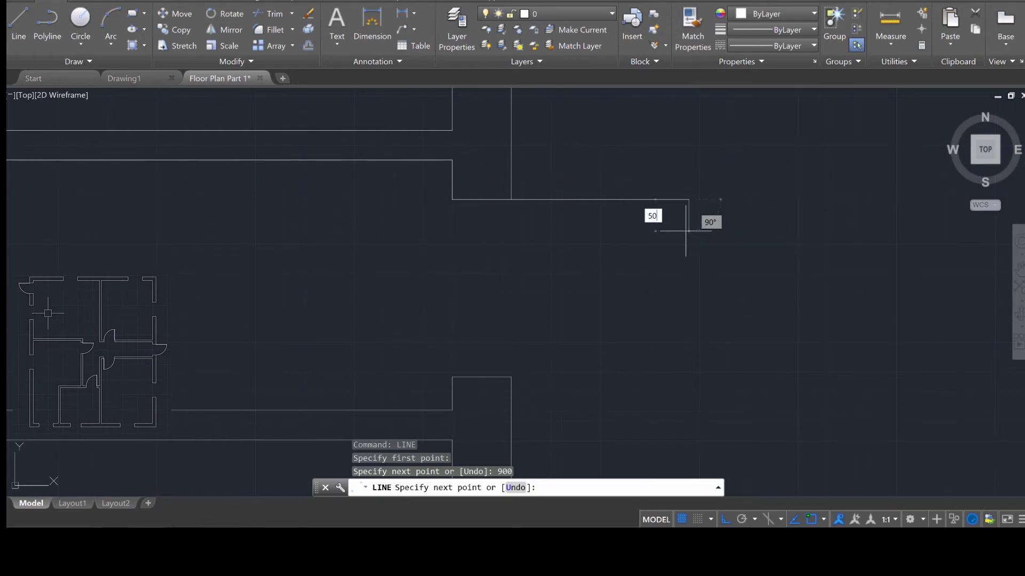
type("50")
key("Return")
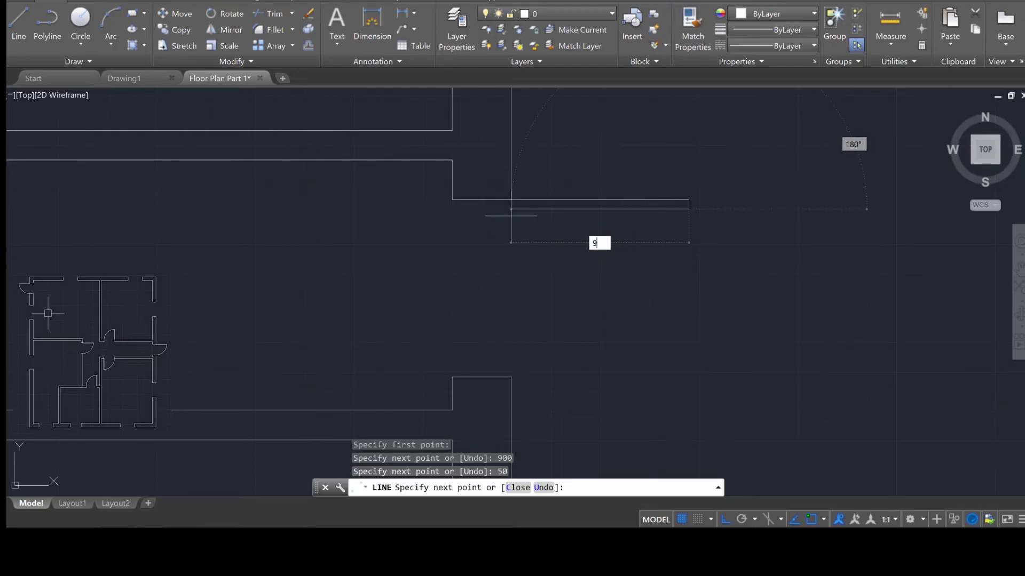
type("900")
key("Return")
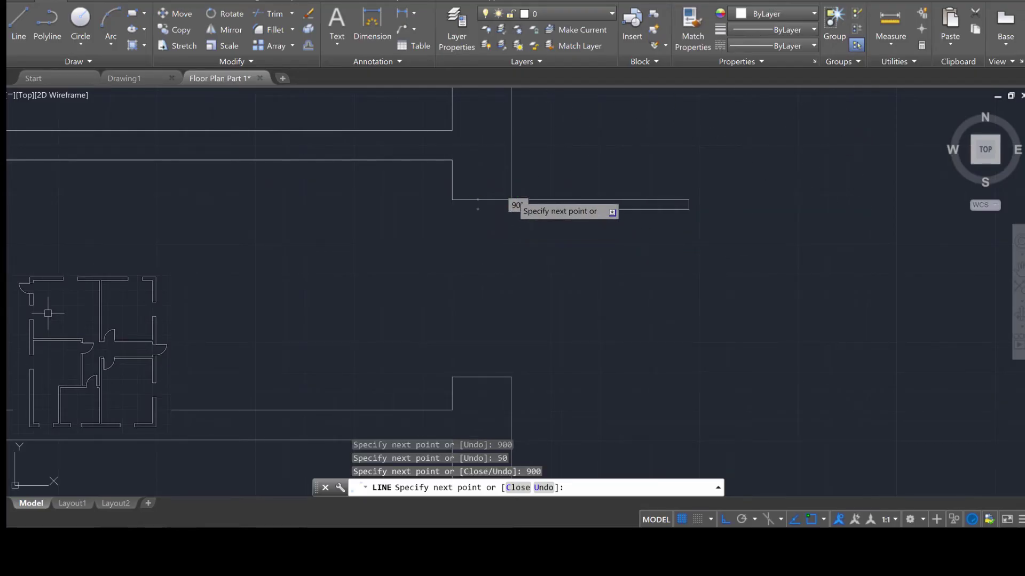
left_click(511, 166)
key("Escape")
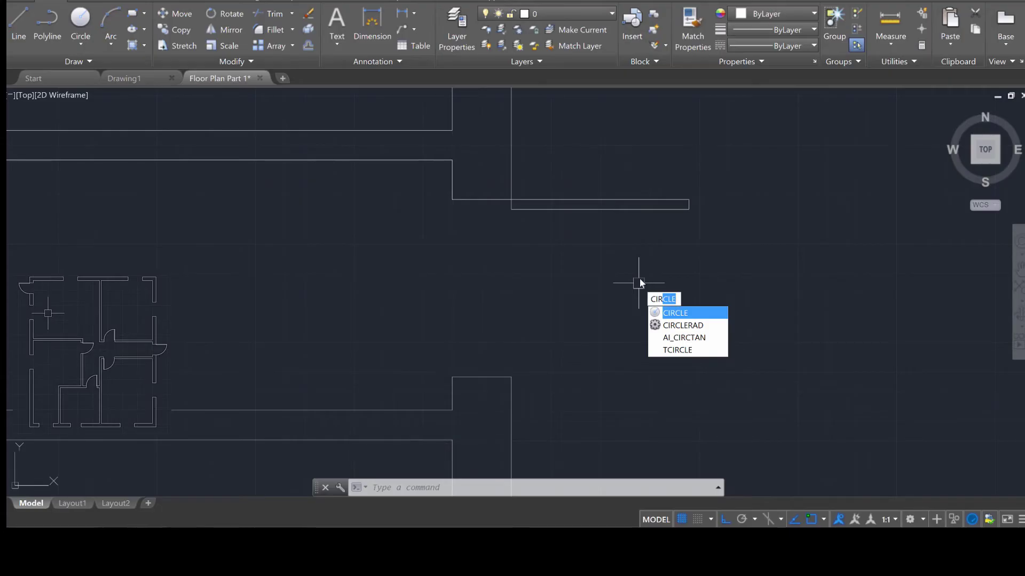
- Draw a circle centred on the door leaf's hinge corner at the upper jamb, with its radius reaching the leaf's lower outer corner
key("Escape")
key("Escape")
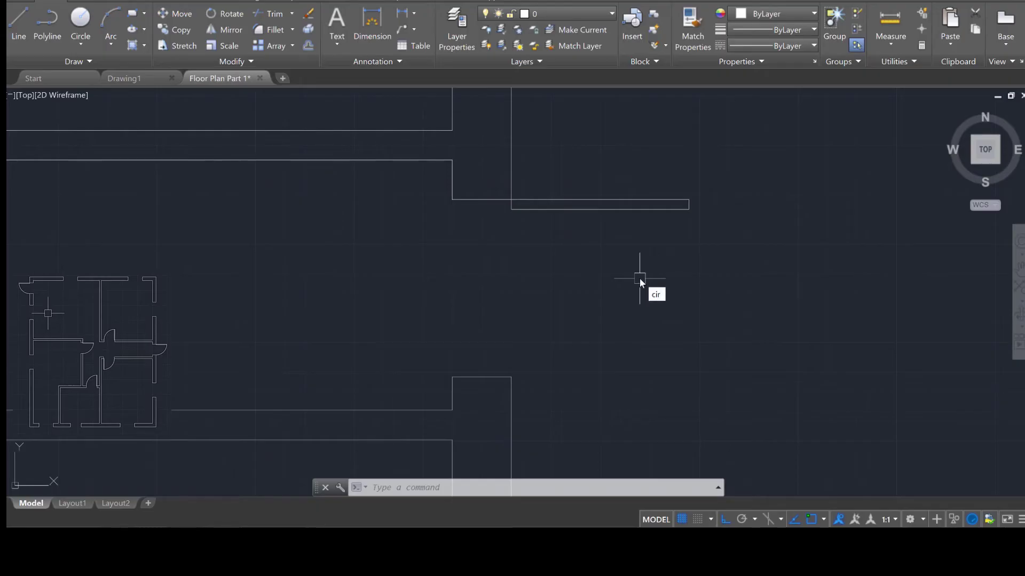
type("cir")
key("Return")
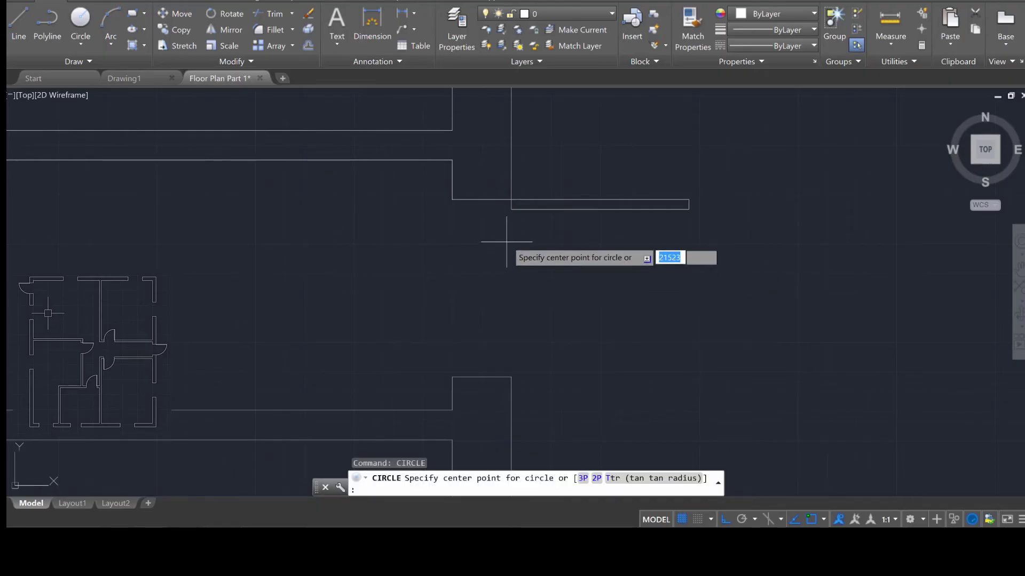
left_click(511, 200)
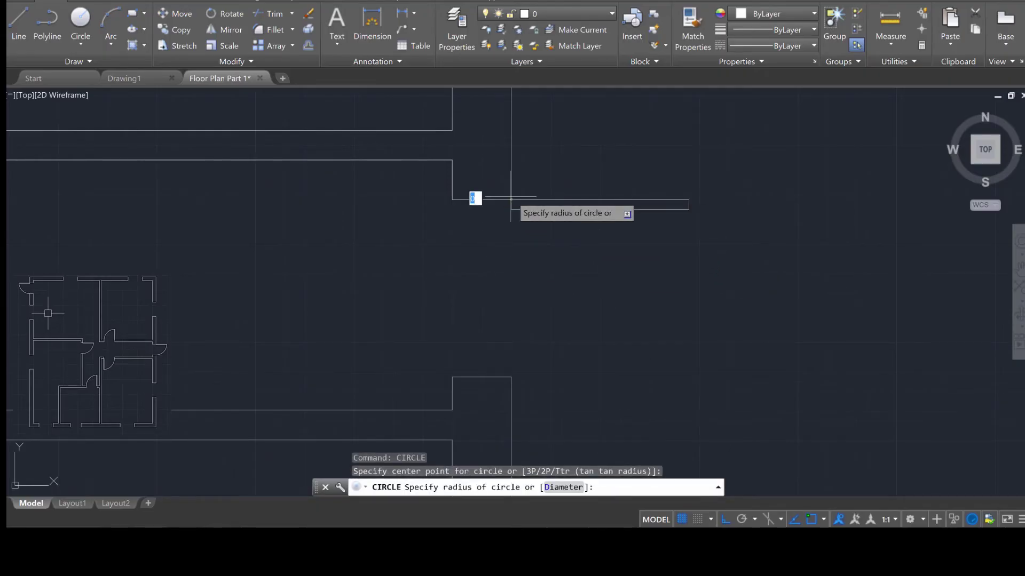
left_click(688, 209)
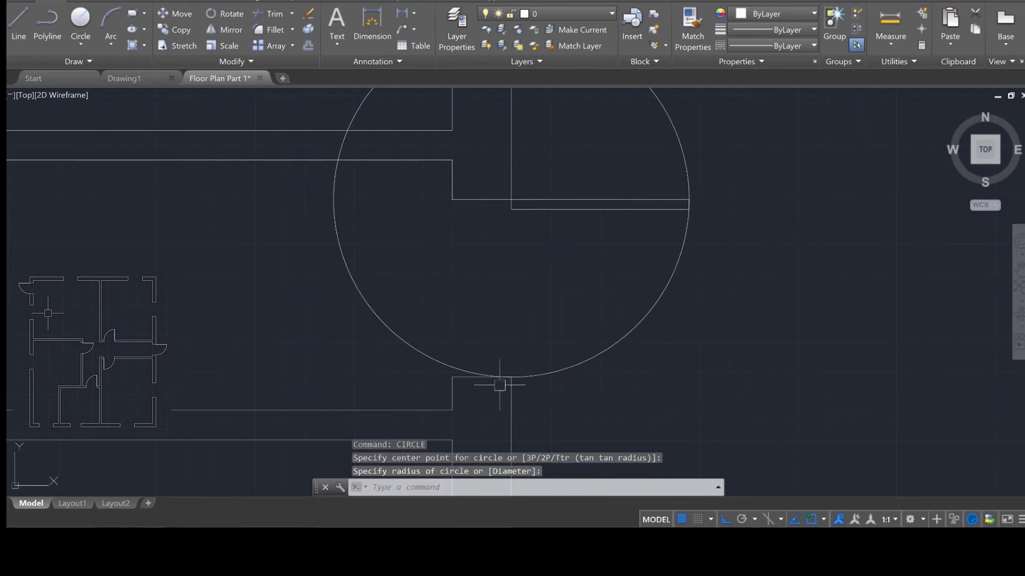
middle_click_drag(607, 301, 614, 337)
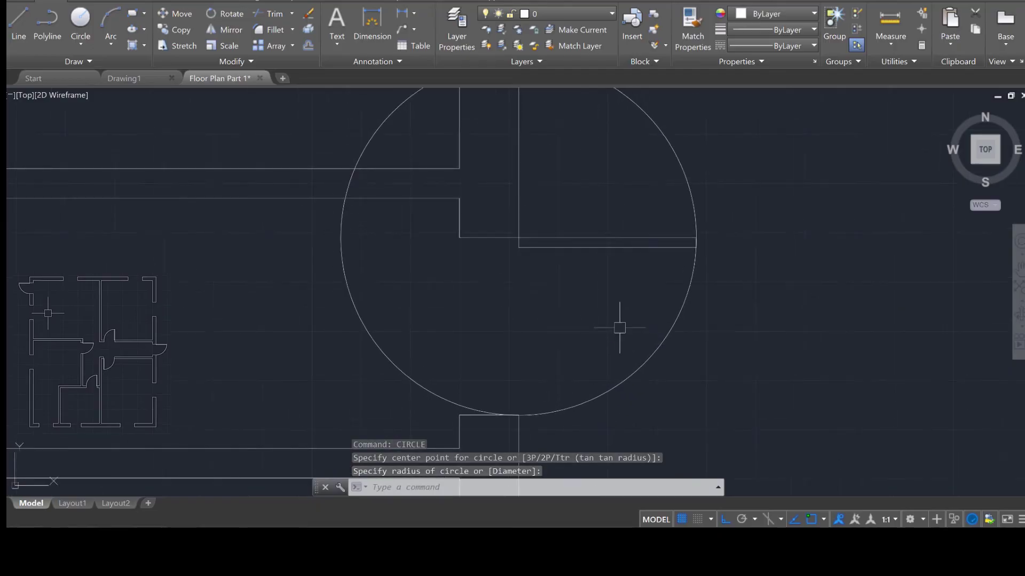
key("Escape")
key("Escape")
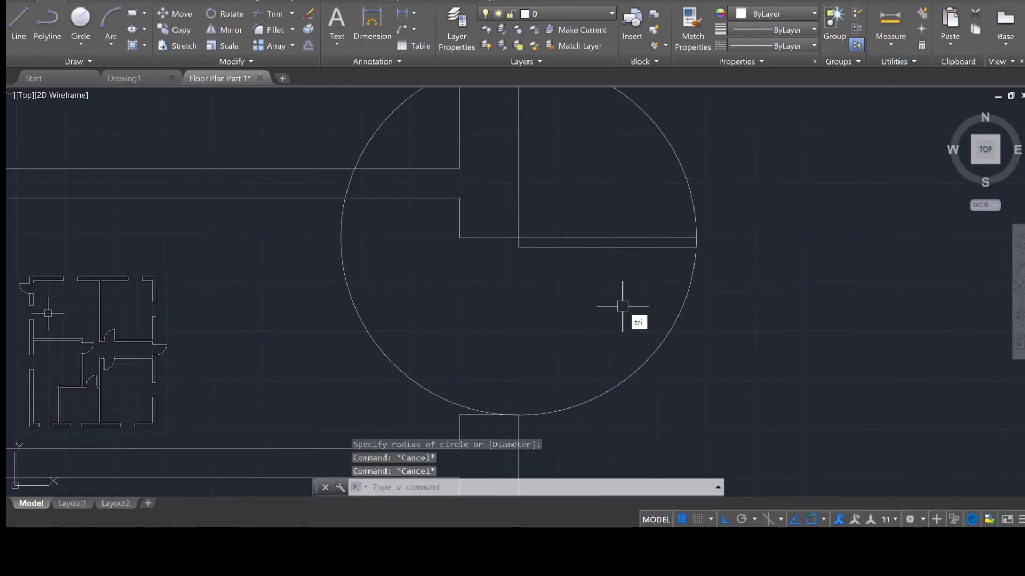
type("tri")
key("Return")
left_click(754, 381)
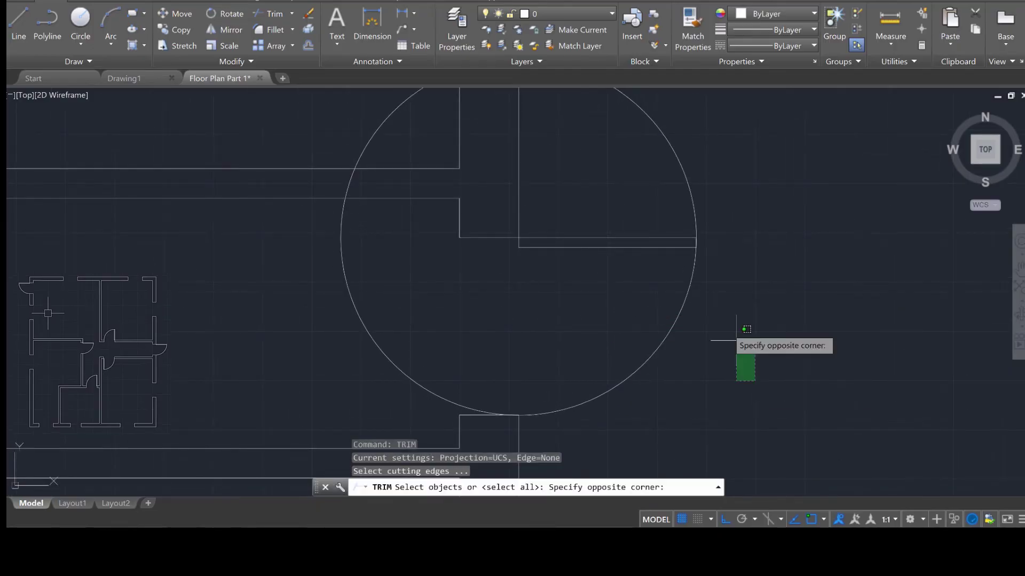
left_click(573, 128)
key("Return")
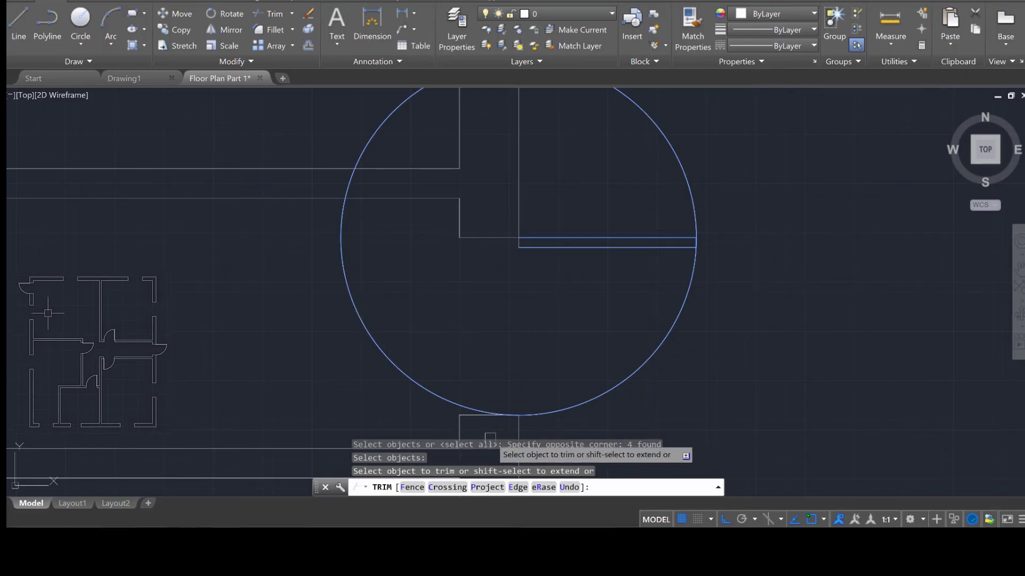
scroll(523, 408, "up", 6)
scroll(562, 389, "down", 4)
scroll(562, 389, "down", 4)
key("Escape")
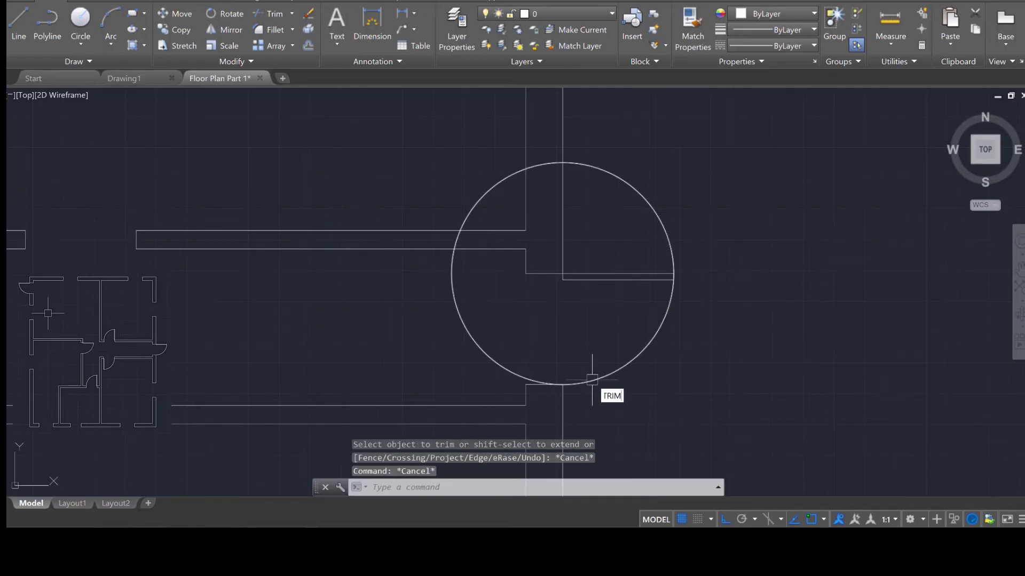
- Trim the circle at the corridor's exterior door down to the quarter swing arc between the leaf end and the lower jamb
key("Return")
left_click(722, 392)
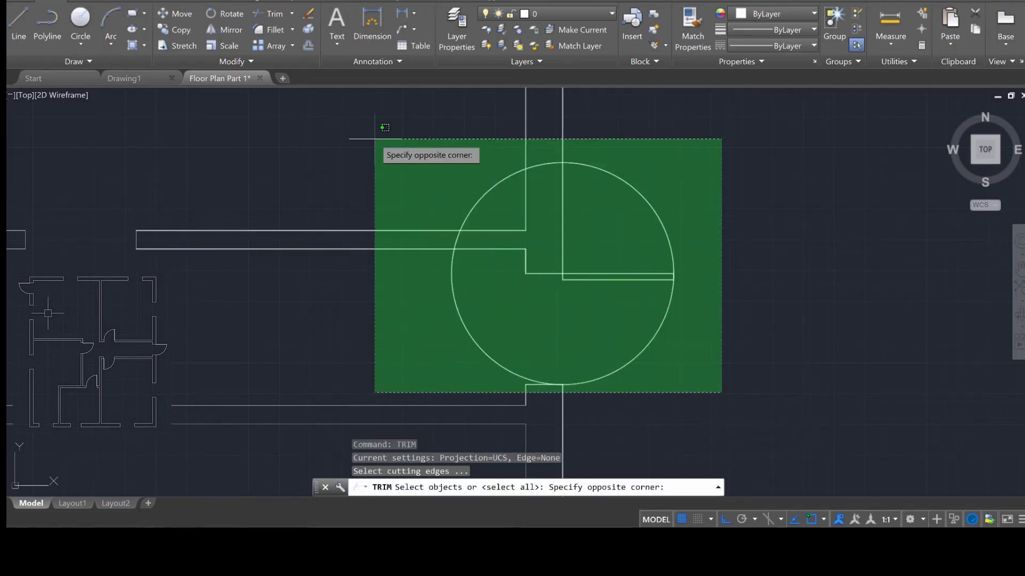
left_click(375, 139)
scroll(532, 402, "up", 5)
key("Return")
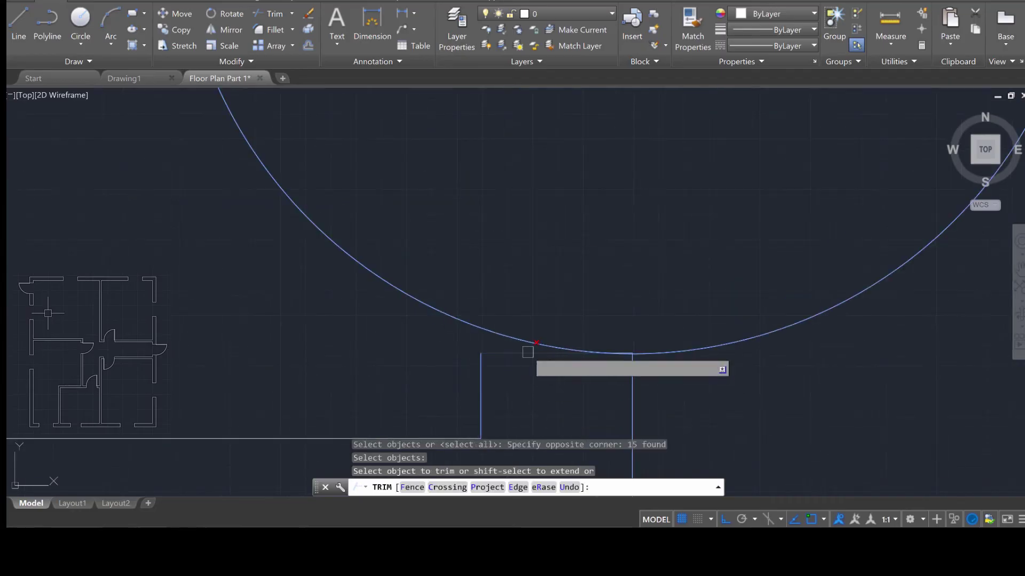
scroll(511, 333, "down", 6)
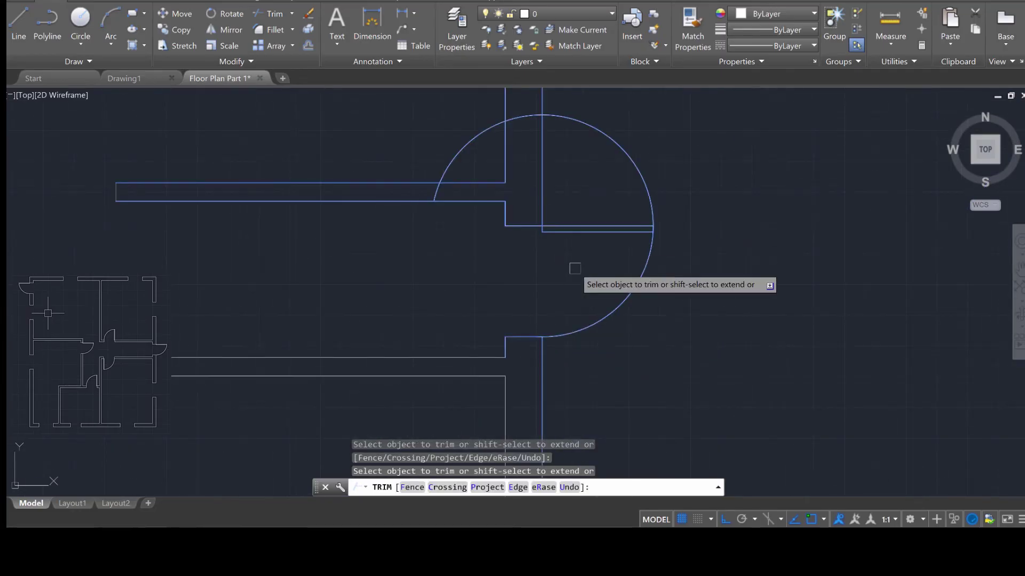
left_click(456, 240)
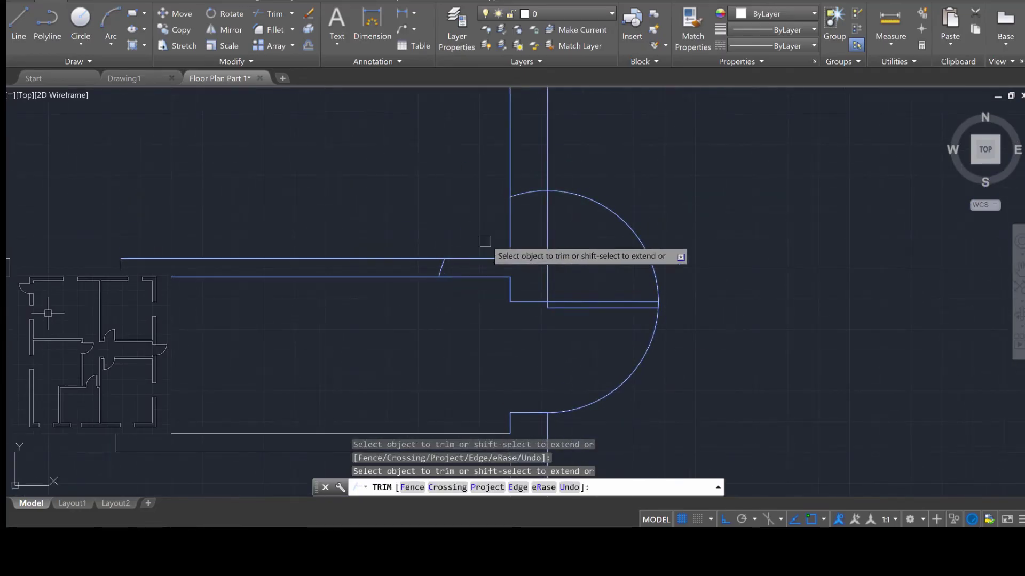
left_click(593, 199)
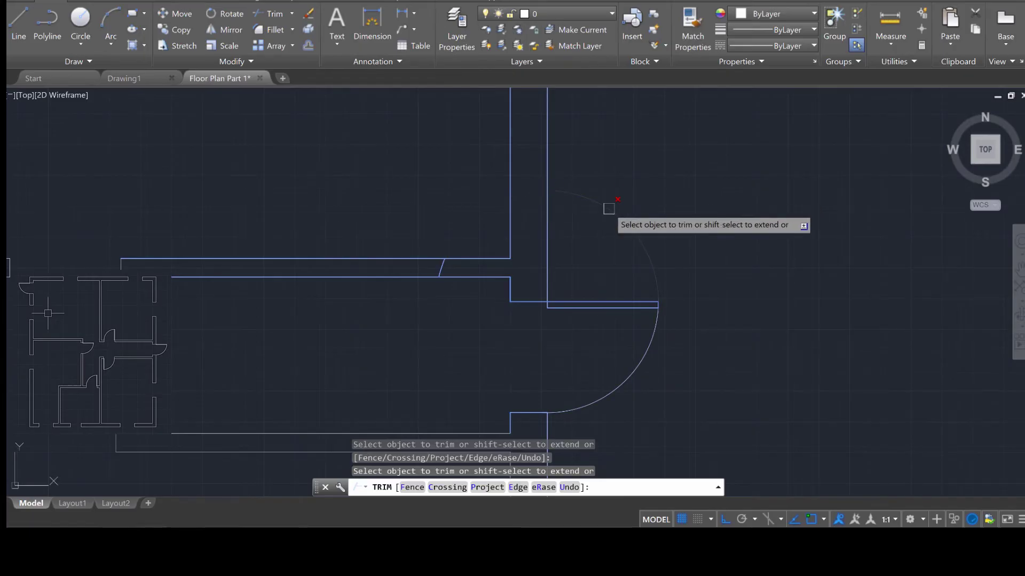
scroll(643, 341, "up", 2)
scroll(695, 313, "up", 2)
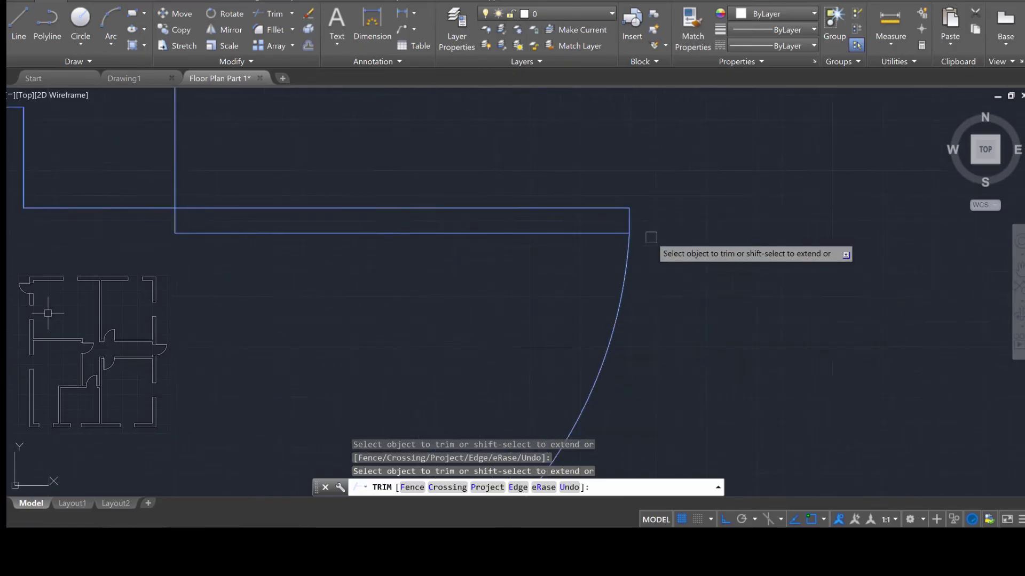
scroll(642, 265, "down", 2)
middle_click_drag(639, 271, 745, 280)
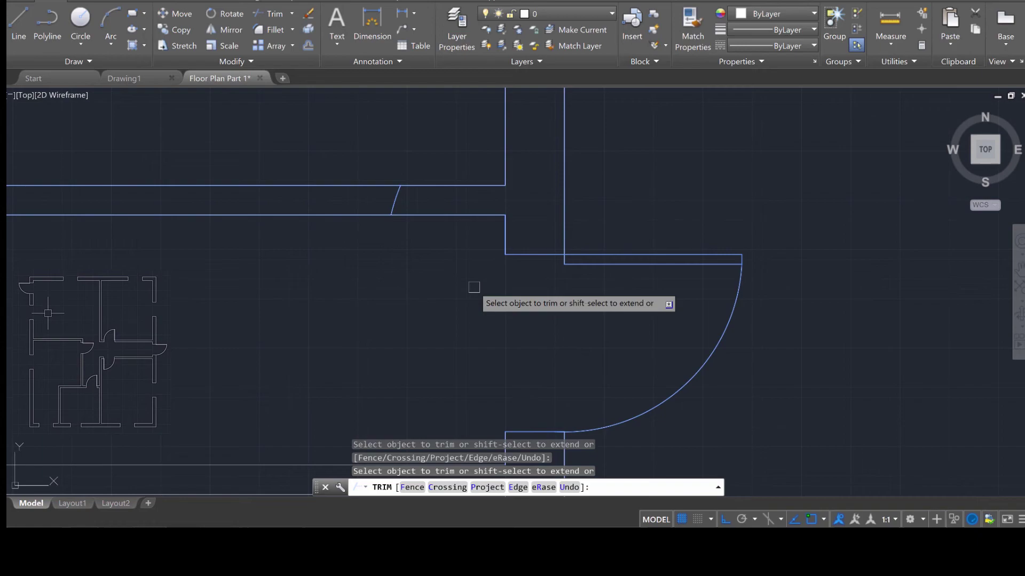
- End the Trim command and erase the leftover arc fragment inside the corridor's upper wall
key("Escape")
key("Escape")
key("Escape")
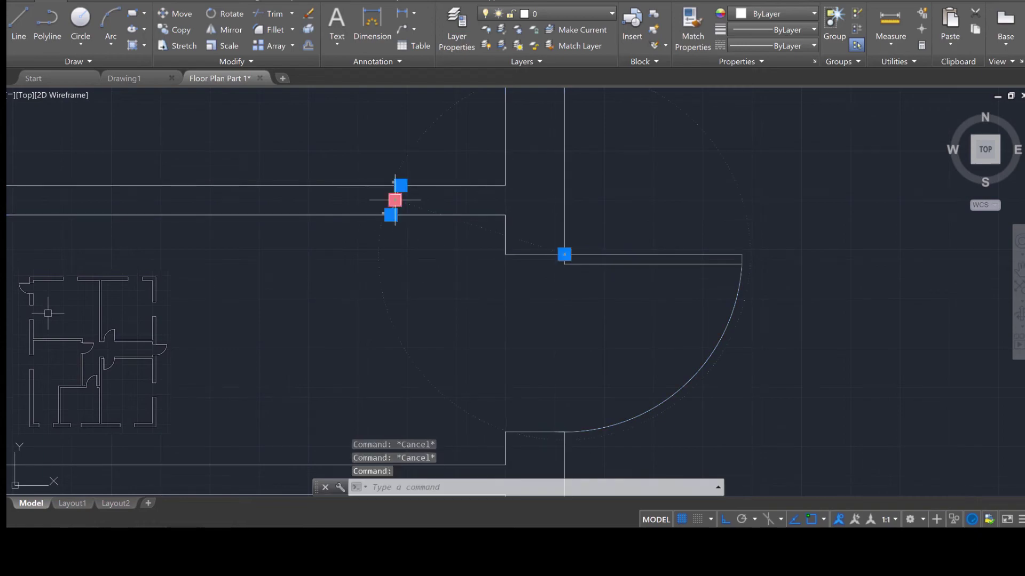
key("Delete")
- Trim the swing arc's overshoot past the outer corner of the exterior door opening's lower jamb
scroll(562, 390, "up", 4)
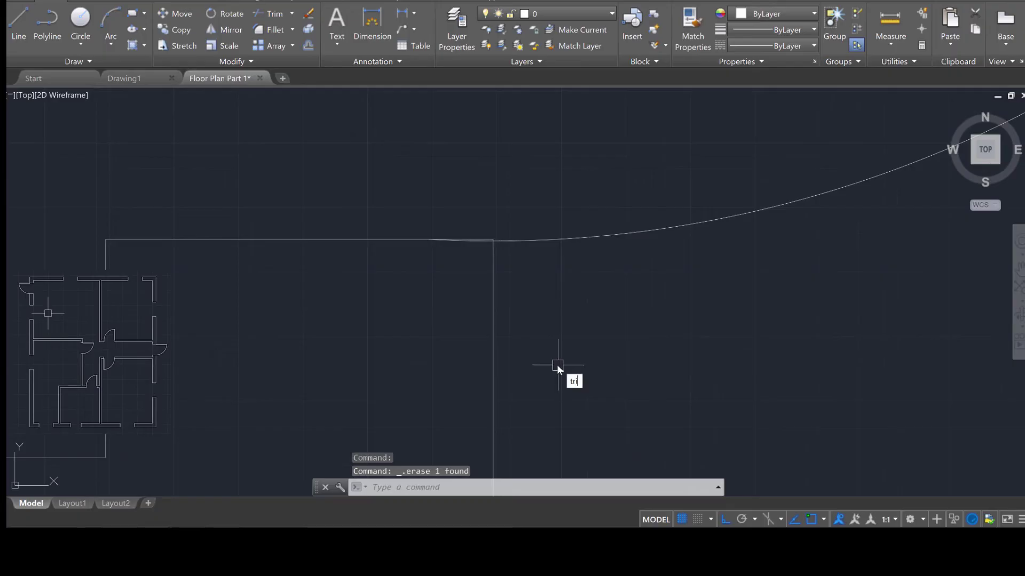
key("Return")
left_click(693, 425)
left_click(221, 105)
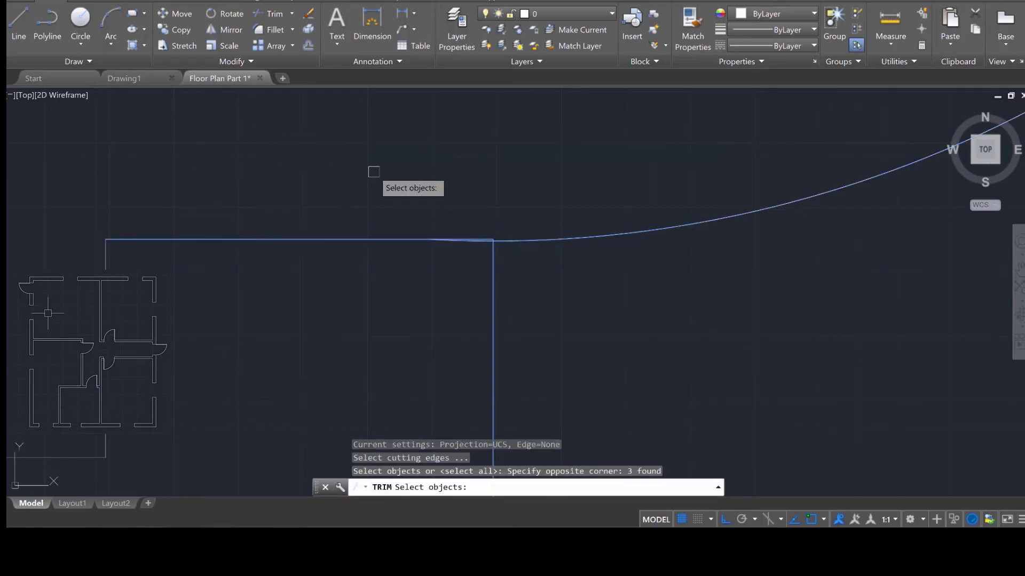
key("Return")
scroll(520, 296, "up", 4)
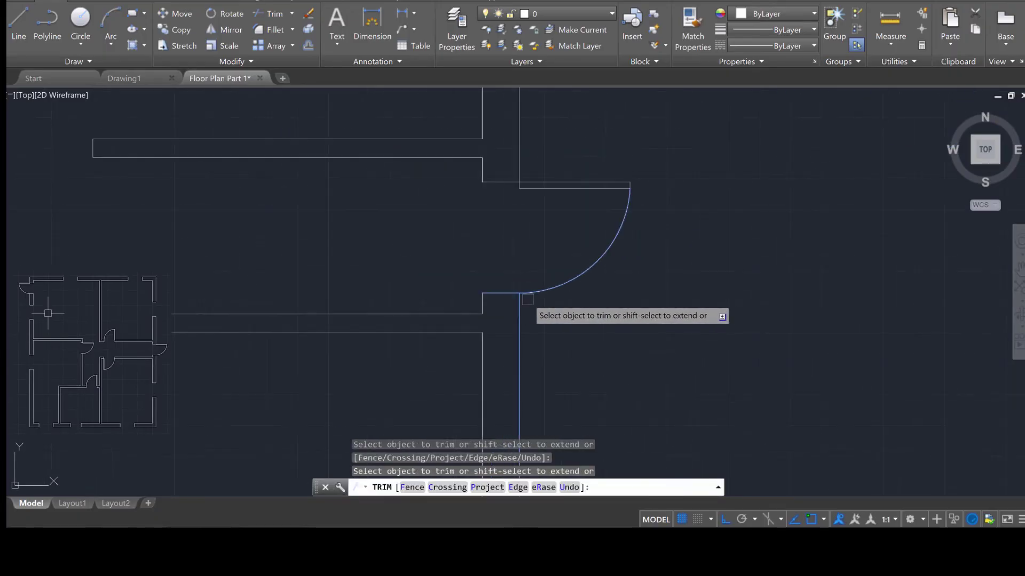
scroll(527, 299, "down", 4)
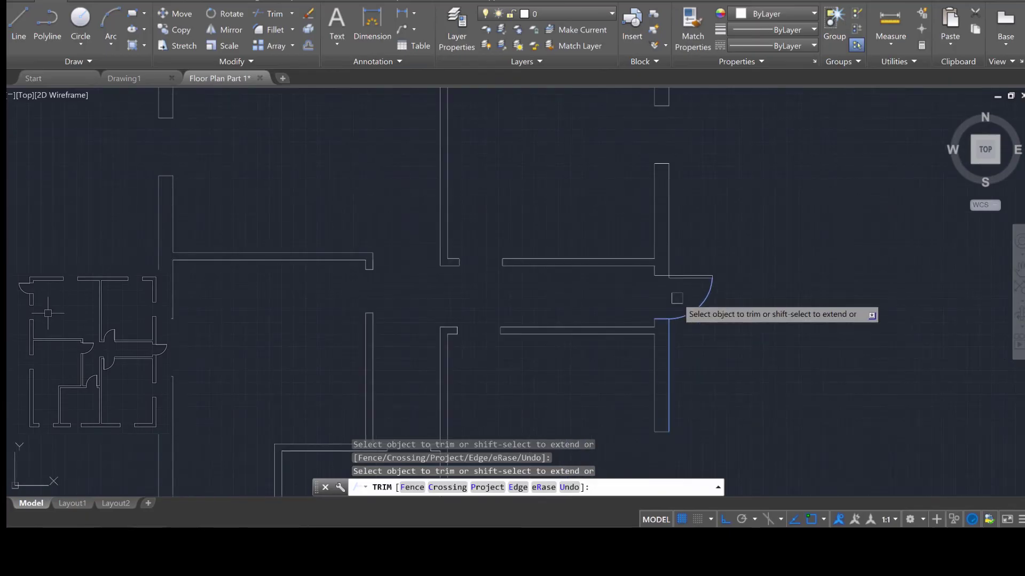
scroll(677, 298, "up", 3)
key("Escape")
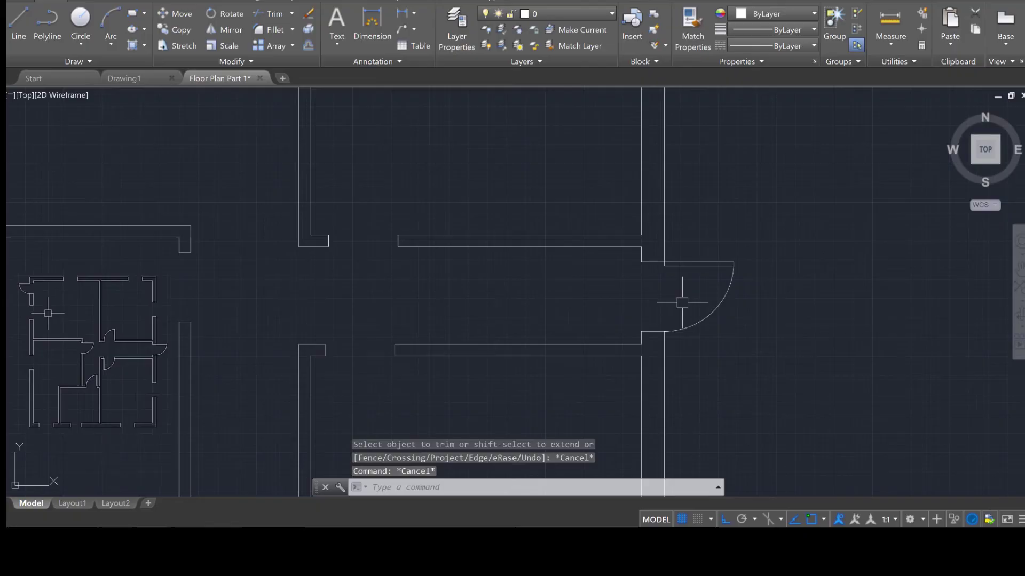
- Copy the door leaf and swing arc from its hinge corner to the upper jamb's right corner of the interior opening at the corridor's left end
mouse_move(470, 295)
middle_mouse_down()
mouse_move(696, 307)
mouse_move(508, 305)
middle_mouse_up()
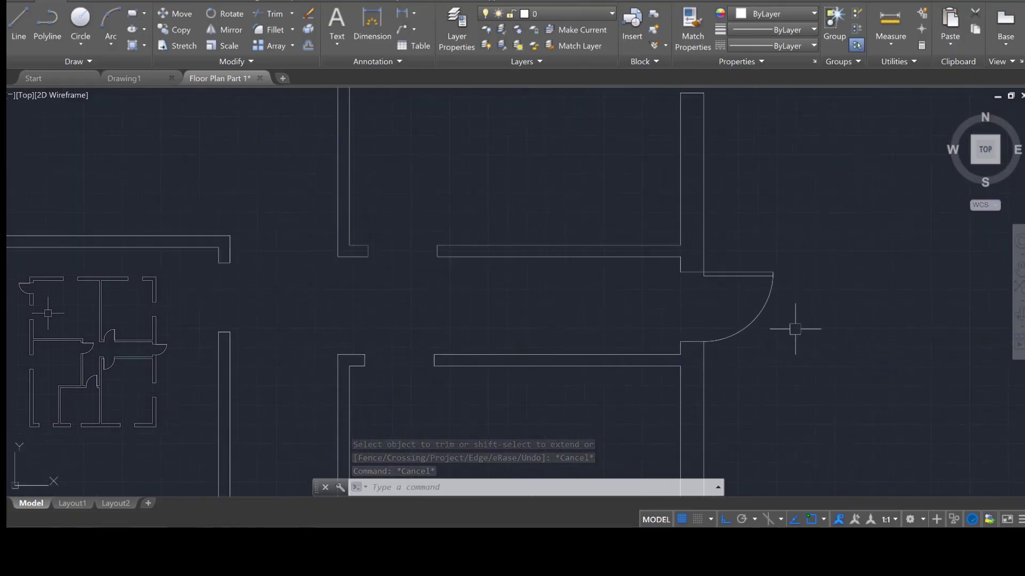
type("opy")
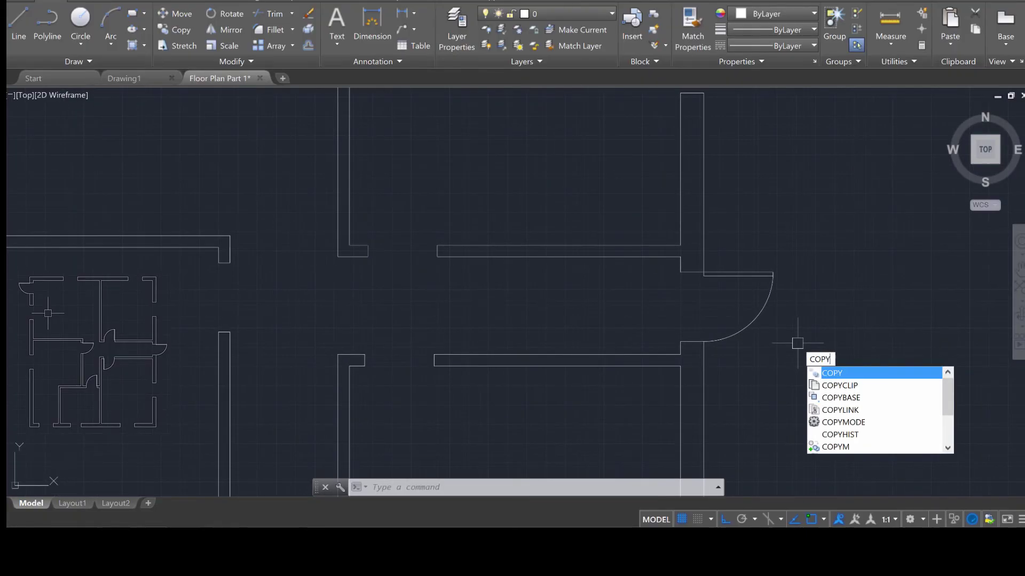
key("Return")
left_click(812, 385)
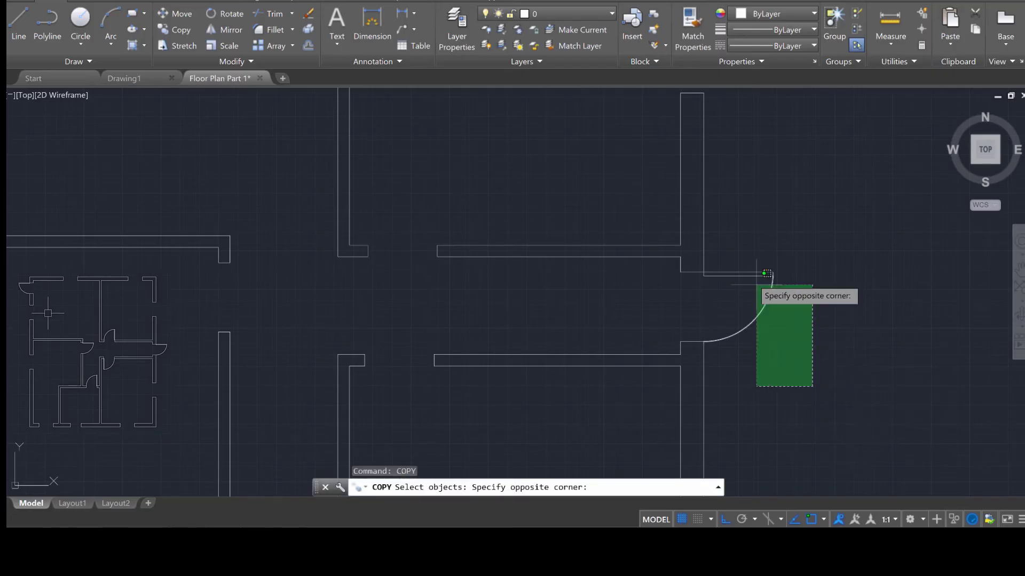
left_click(715, 235)
scroll(716, 270, "down", 5)
scroll(712, 260, "up", 6)
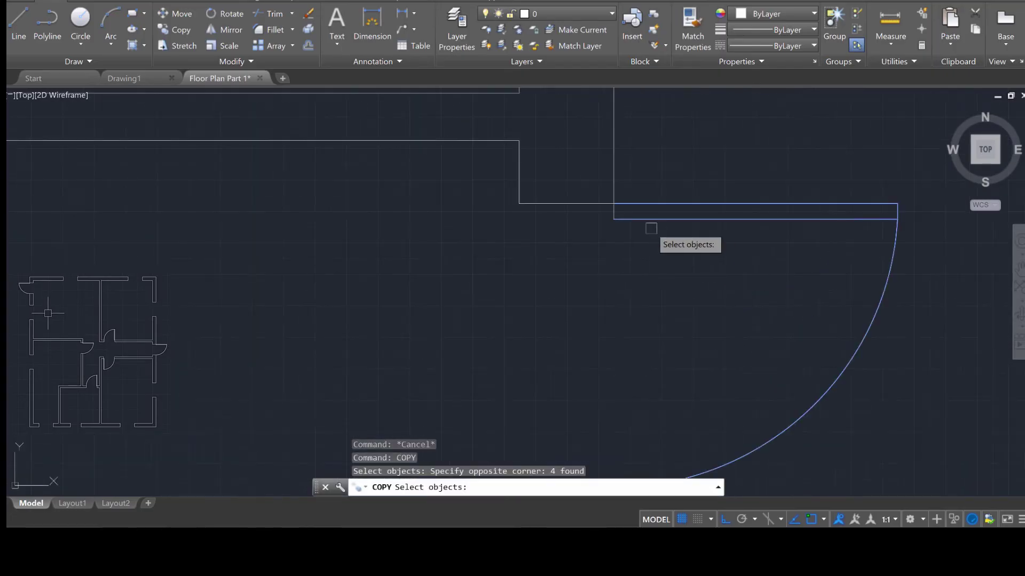
left_click(613, 212)
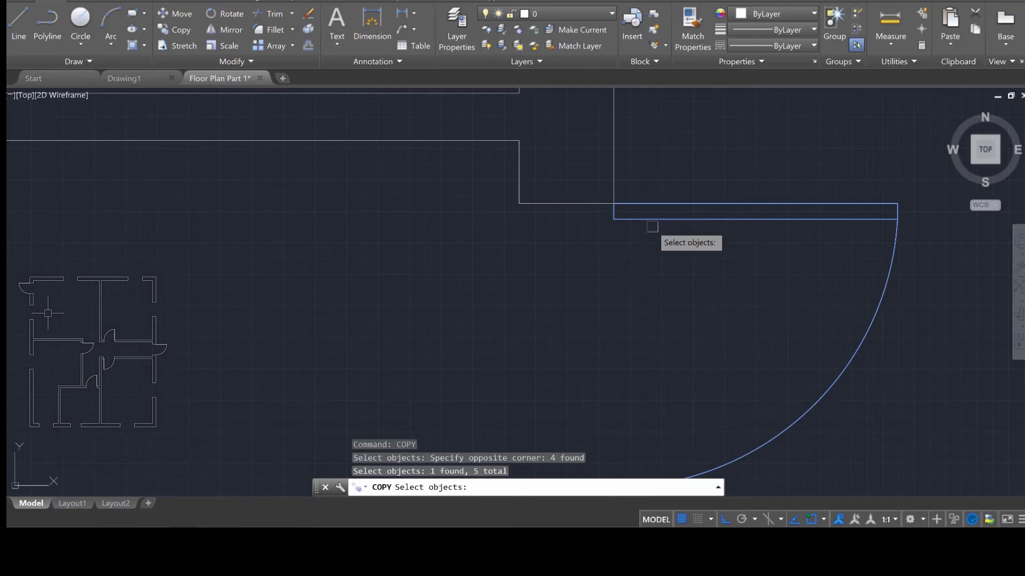
scroll(681, 260, "down", 4)
key("Return")
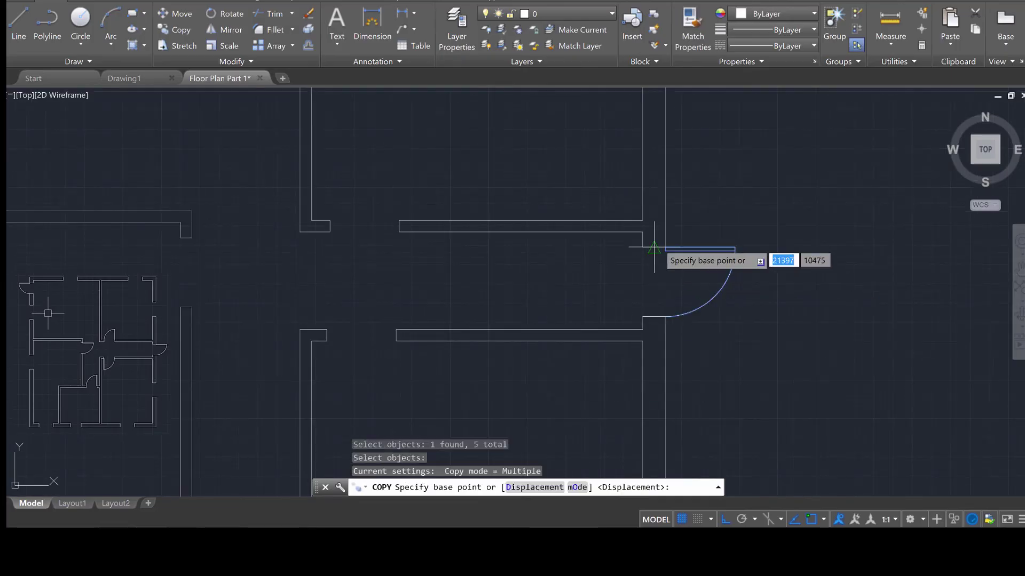
left_click(665, 247)
middle_click_drag(353, 193, 595, 251)
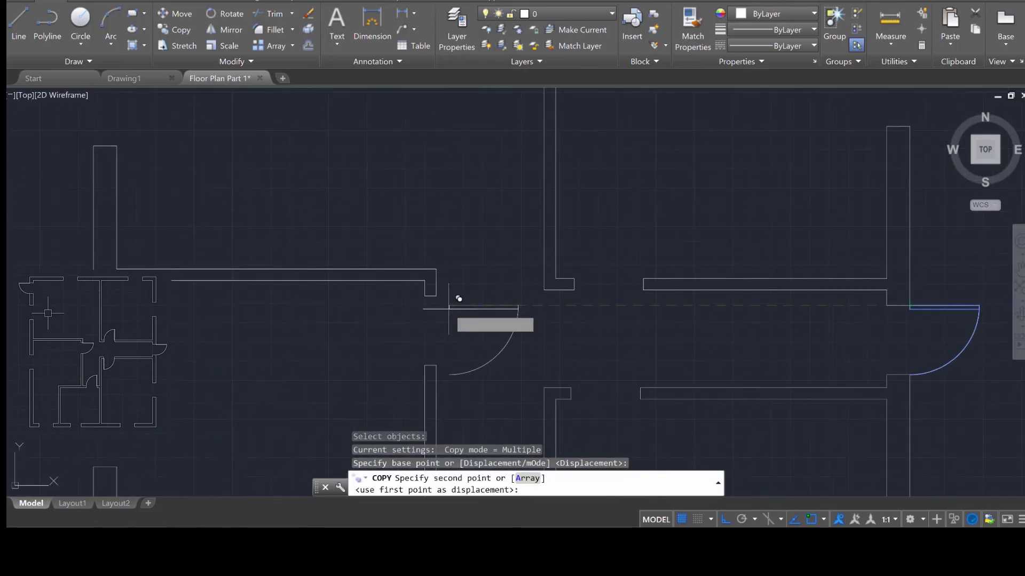
scroll(441, 310, "up", 4)
left_click(428, 272)
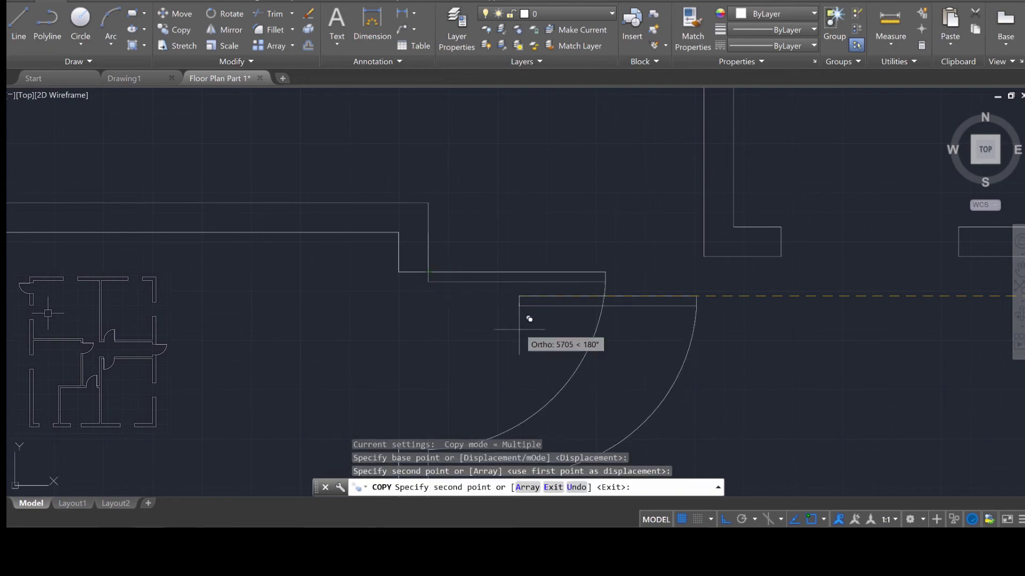
- Place another door copy at the inner upper jamb corner of the upper-left room's exterior door opening and end the Copy command
scroll(537, 338, "up", 5)
middle_click_drag(572, 214, 643, 358)
middle_click_drag(612, 289, 523, 219)
middle_click_drag(382, 176, 545, 386)
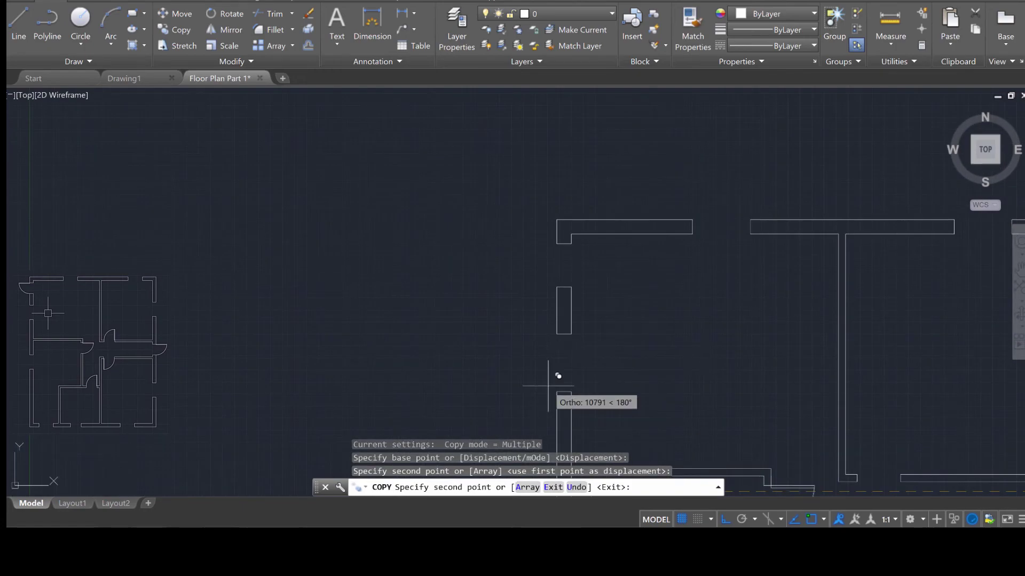
scroll(540, 254, "up", 2)
scroll(653, 257, "down", 3)
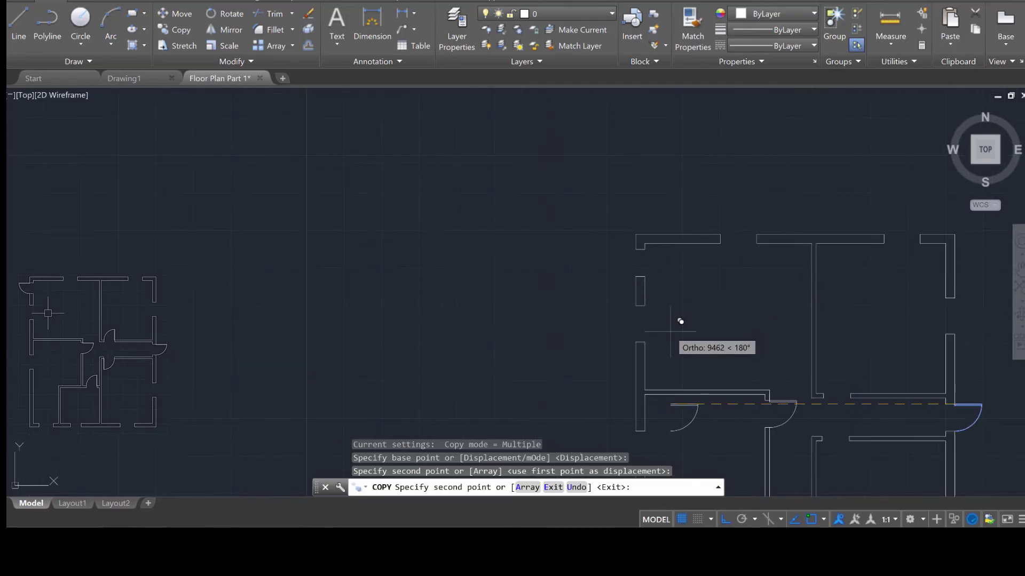
scroll(646, 251, "up", 6)
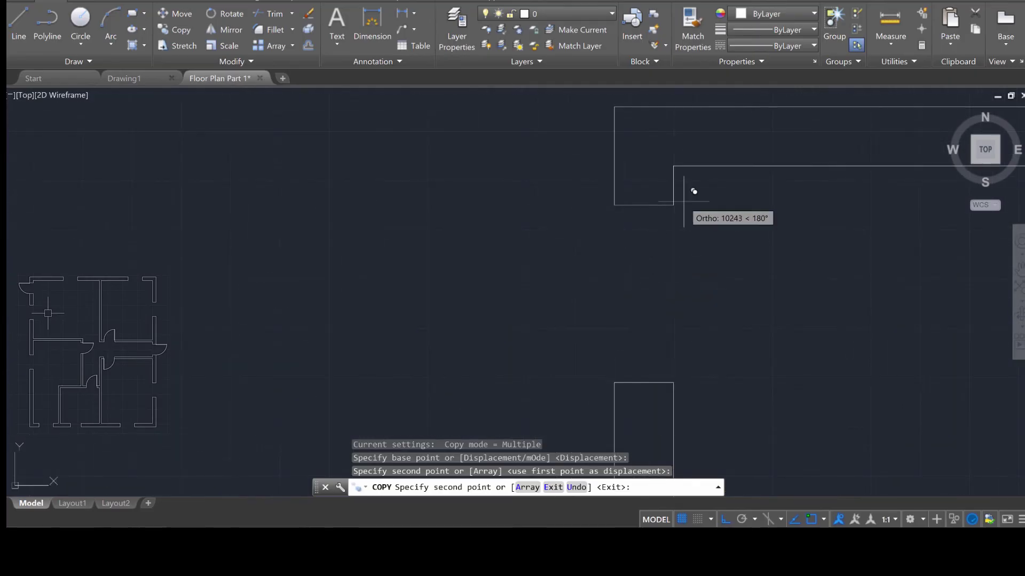
left_click(681, 196)
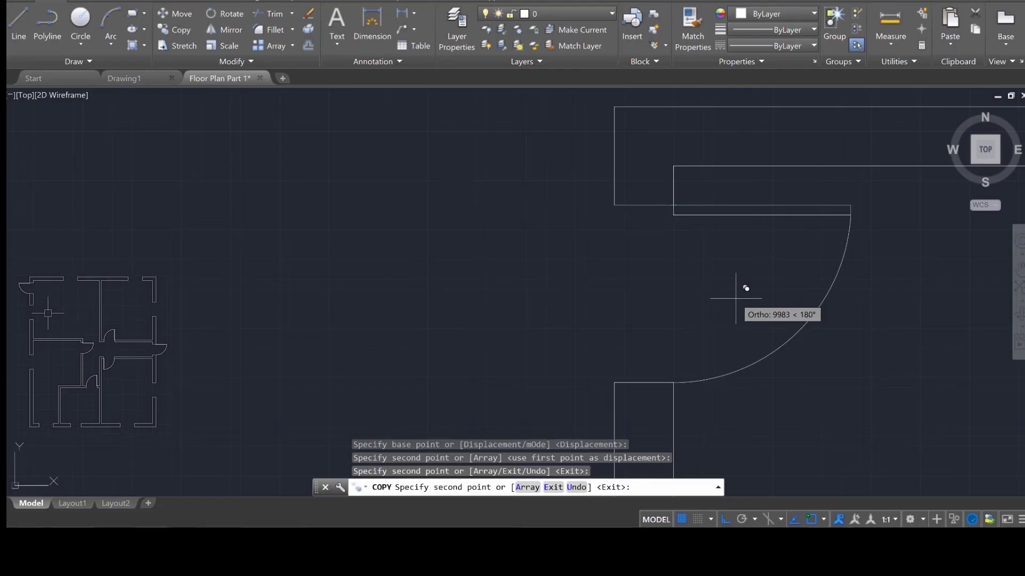
key("Escape")
key("Escape")
key("Escape")
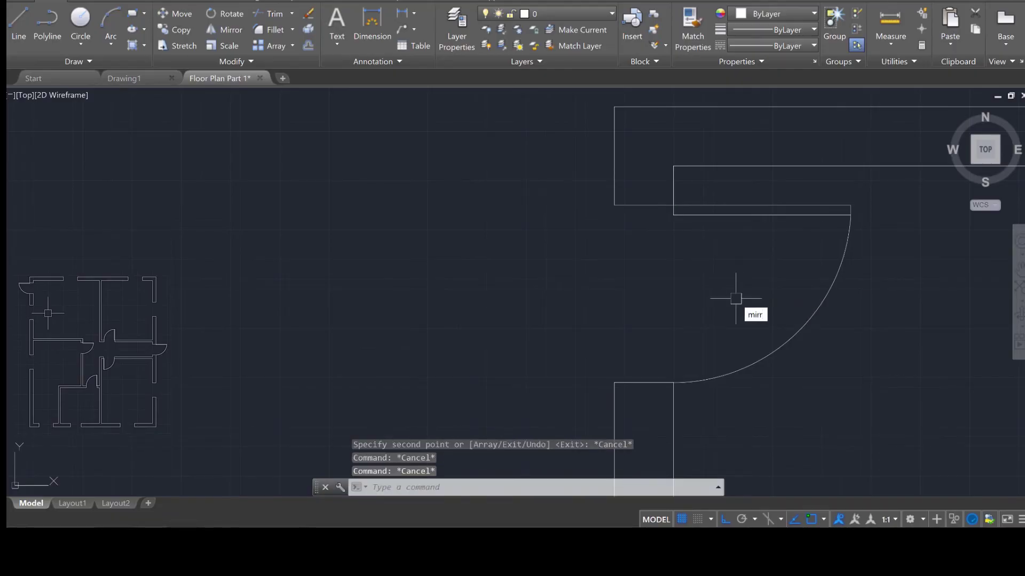
- Mirror the upper-left room's door across a vertical line through the upper jamb's midpoint so it swings outward, erasing the source objects
key("Return")
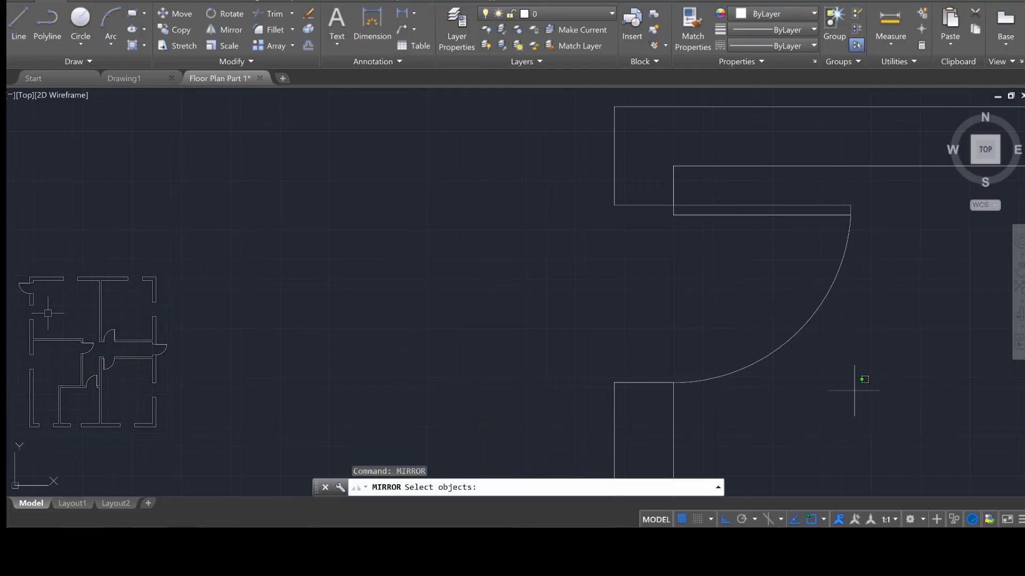
left_click(854, 390)
left_click(703, 188)
left_click(676, 210)
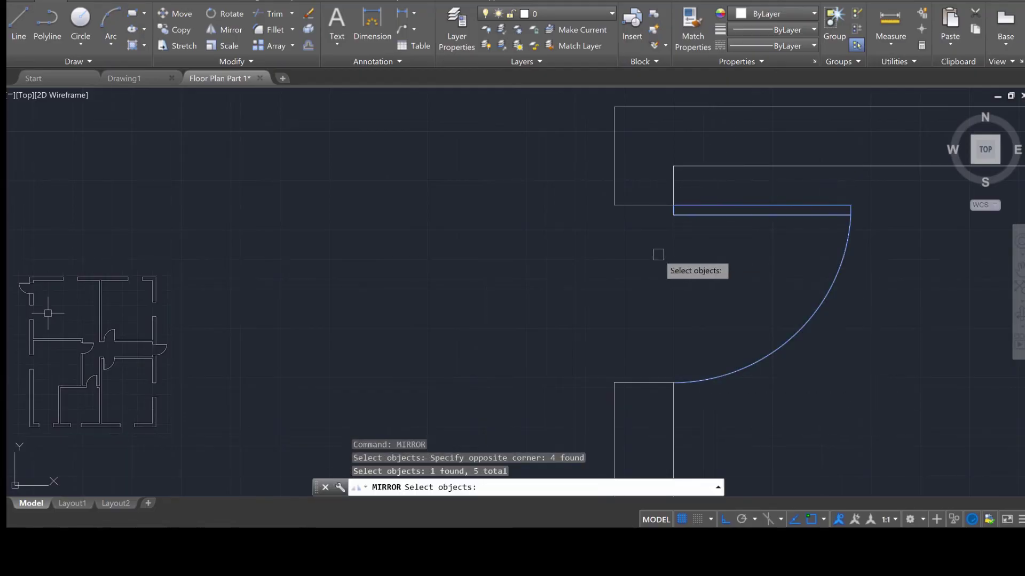
key("Return")
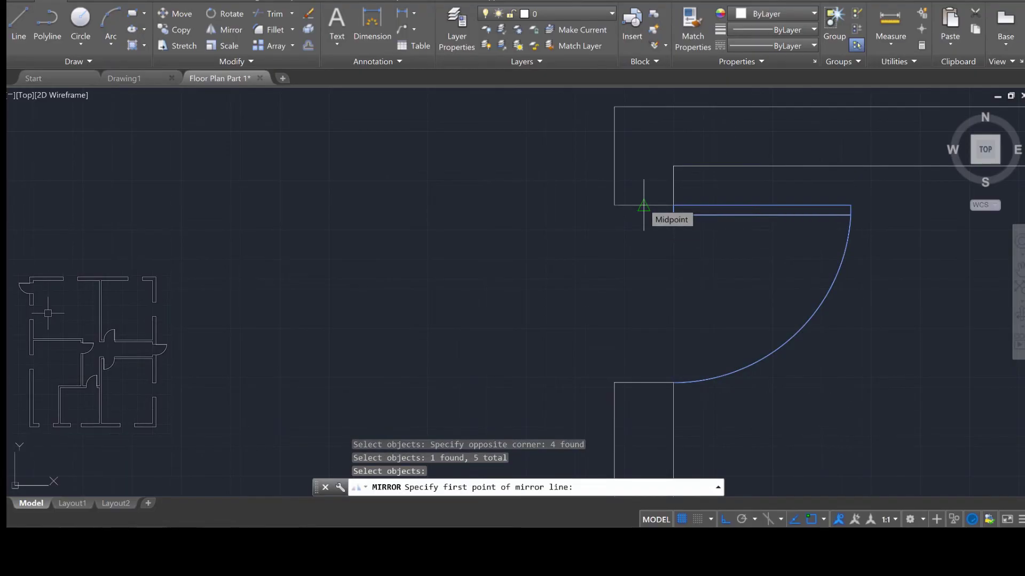
left_click(643, 206)
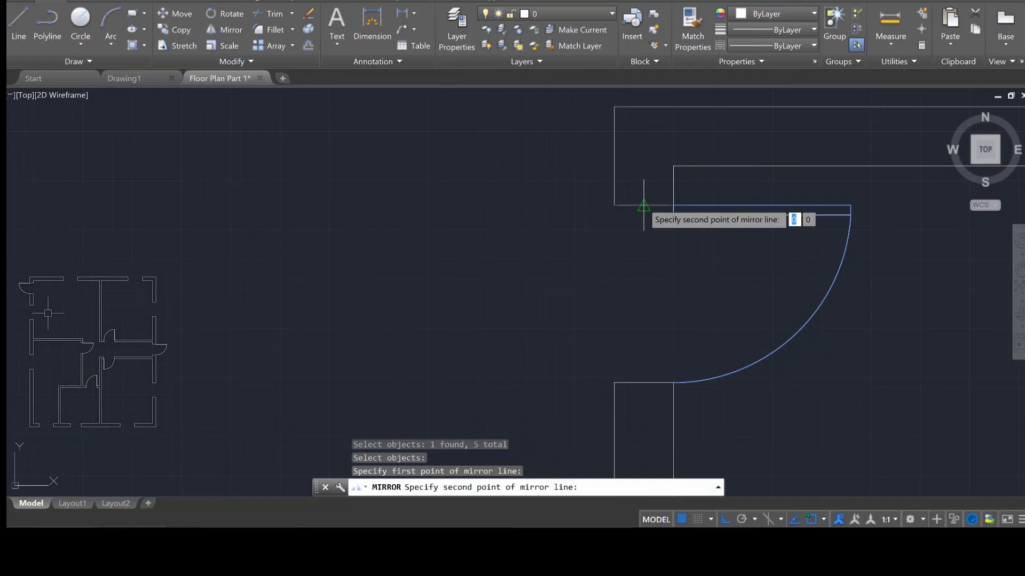
left_click(640, 360)
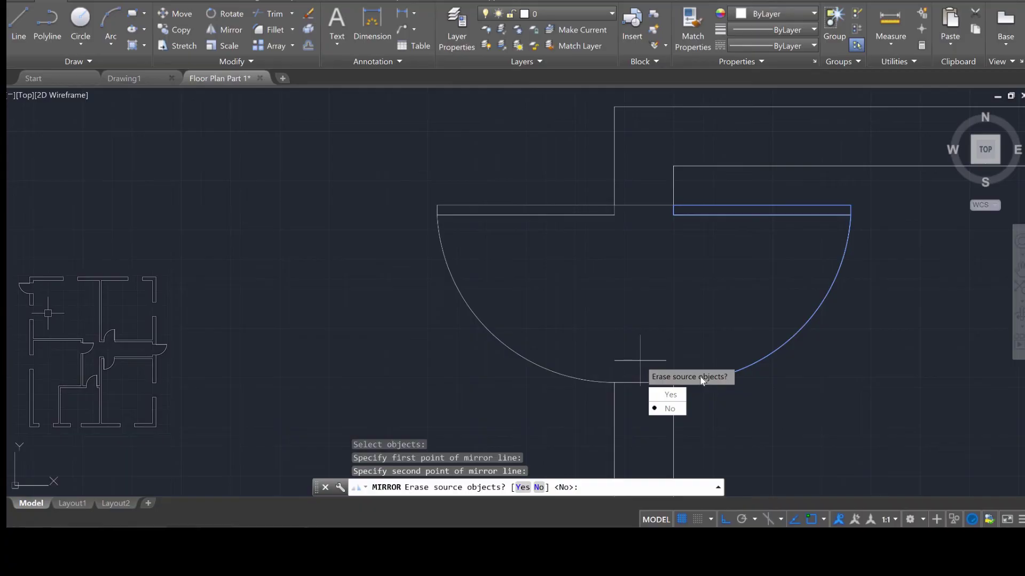
left_click(671, 396)
scroll(669, 374, "down", 2)
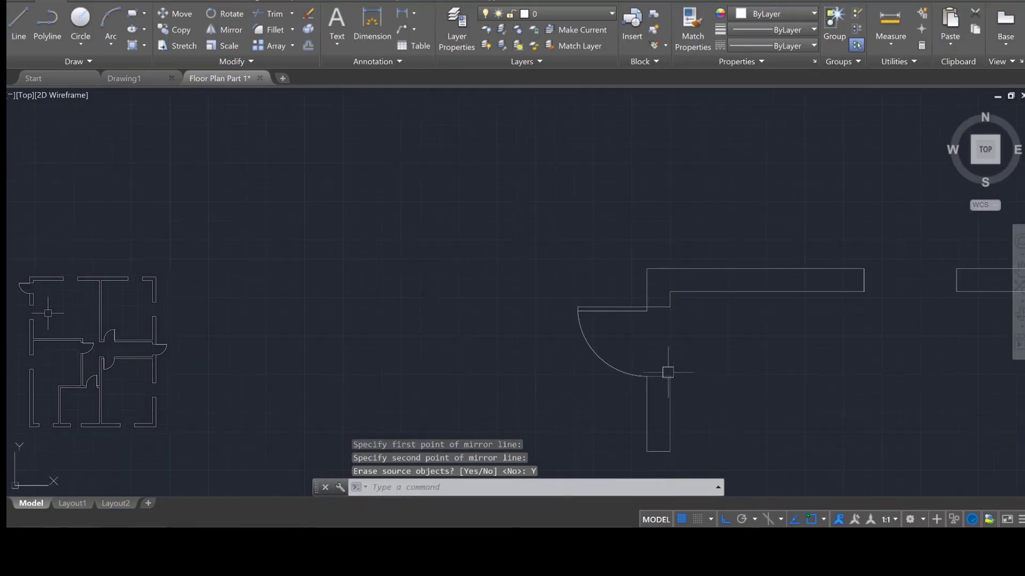
- Copy the upper-left room's exterior door from its hinge corner to the right jamb's lower corner of the upper corridor wall's opening, then end Copy
mouse_move(720, 389)
middle_mouse_down()
mouse_move(687, 312)
mouse_move(629, 273)
mouse_move(617, 228)
middle_mouse_up()
scroll(664, 297, "down", 2)
middle_click_drag(649, 273, 656, 224)
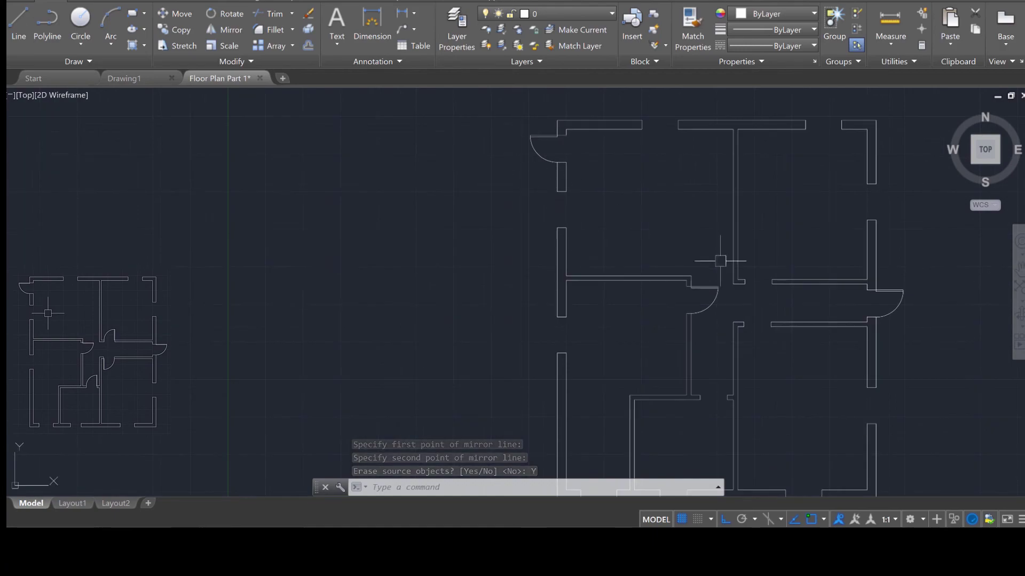
scroll(682, 300, "up", 6)
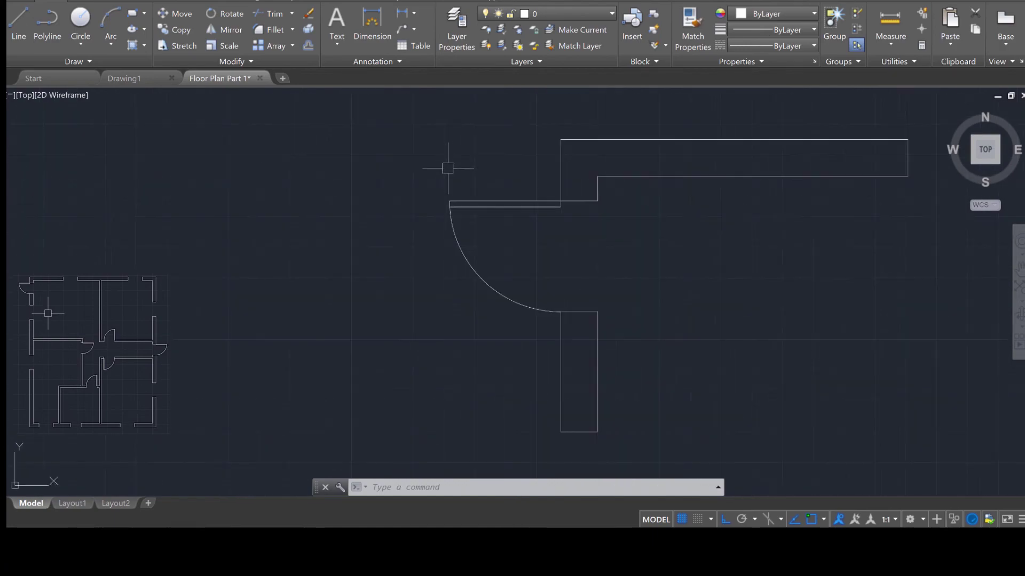
type("py")
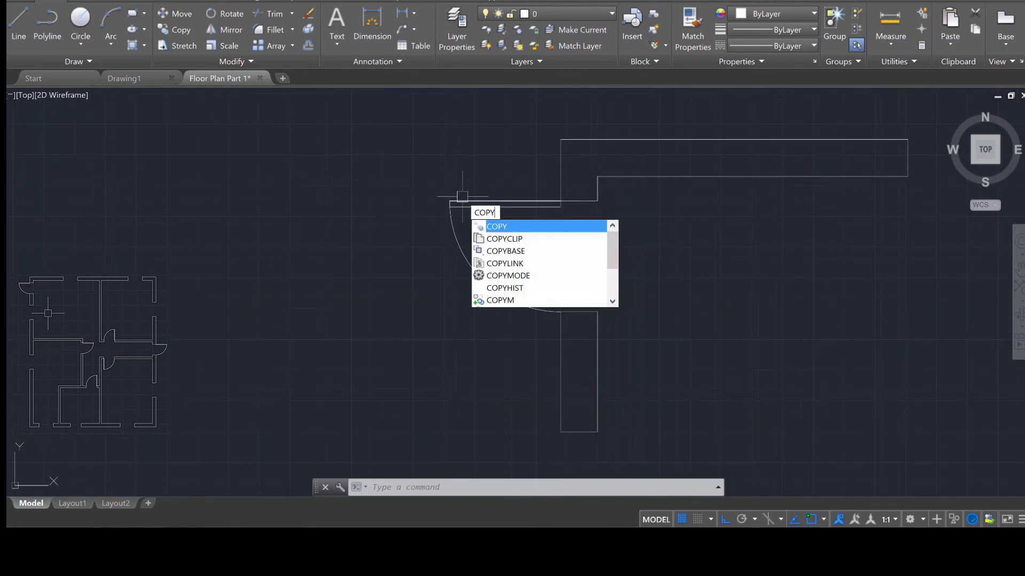
key("Return")
left_click(545, 331)
left_click(411, 160)
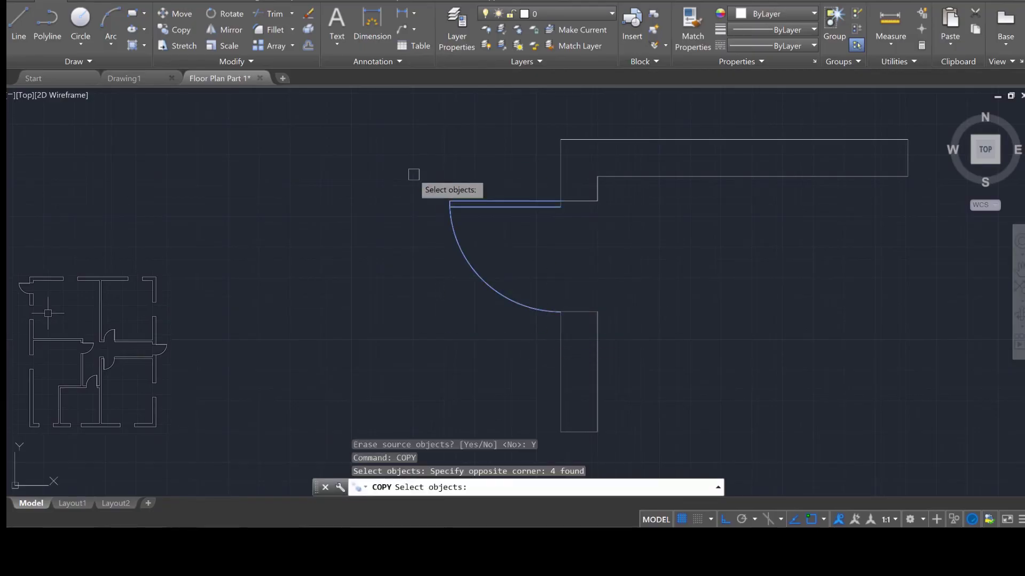
scroll(568, 212, "up", 6)
left_click(535, 184)
key("Return")
scroll(613, 286, "down", 6)
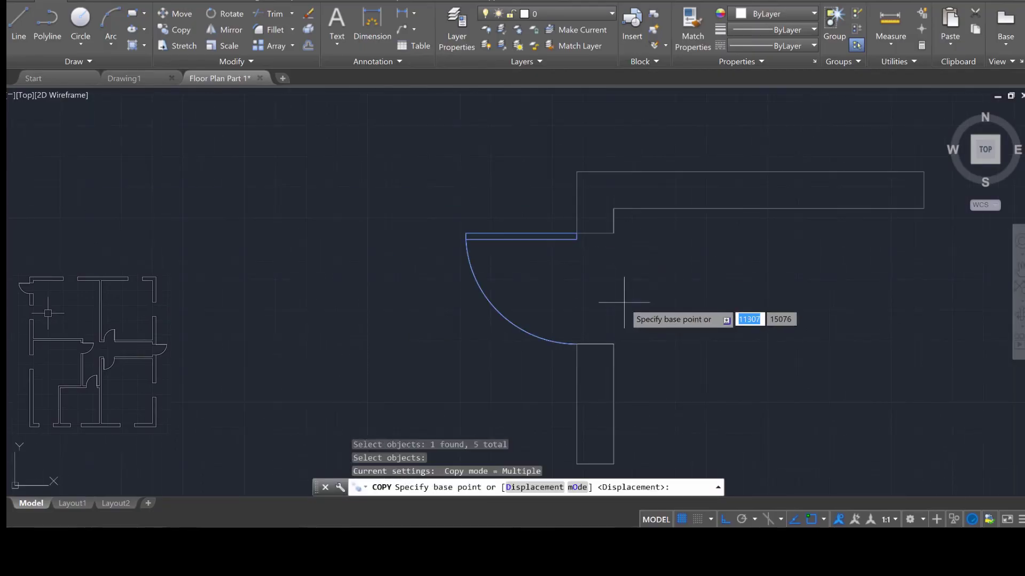
middle_click_drag(683, 336, 405, 202)
scroll(415, 257, "up", 2)
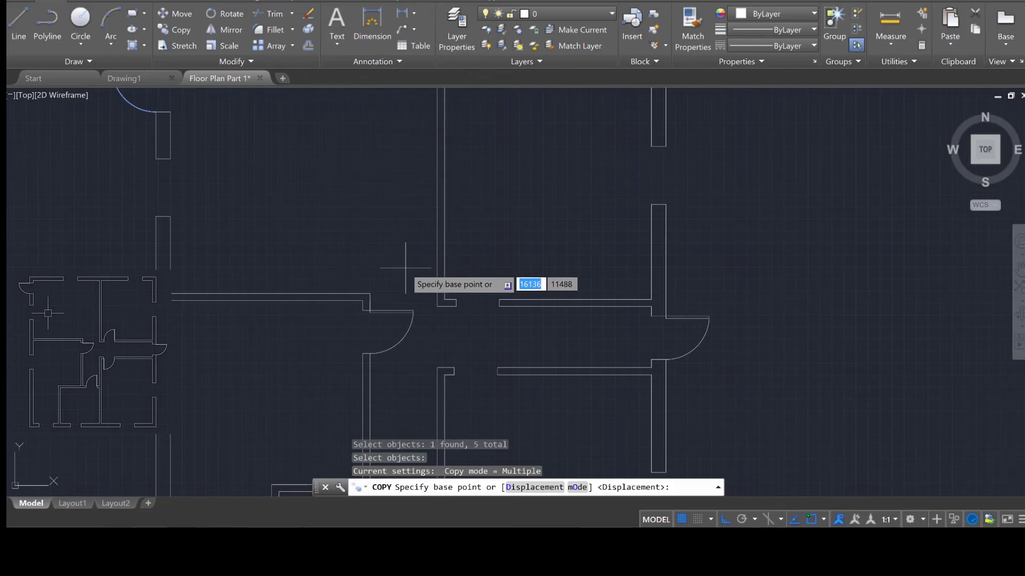
middle_click_drag(153, 98, 261, 220)
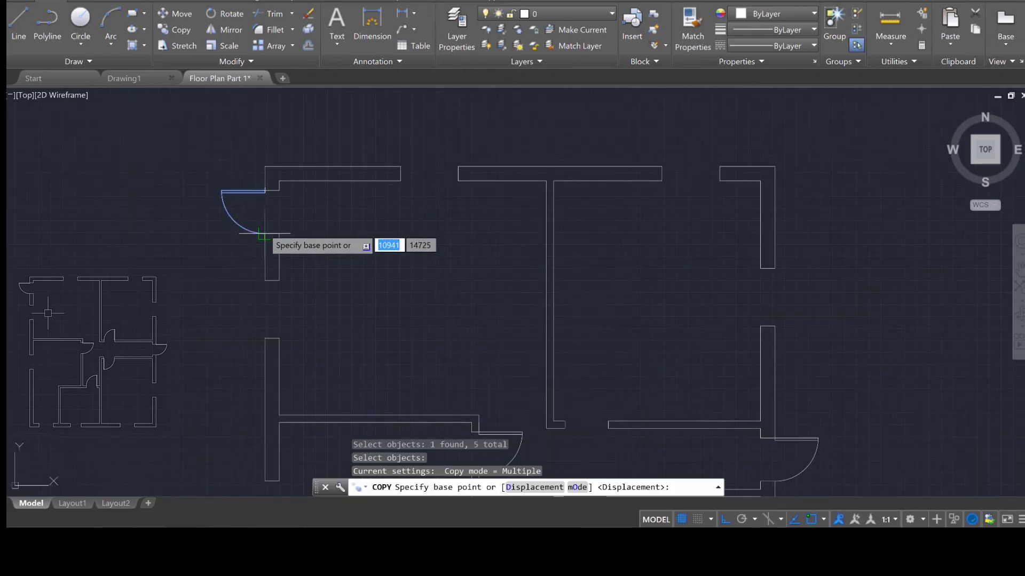
scroll(267, 194, "up", 3)
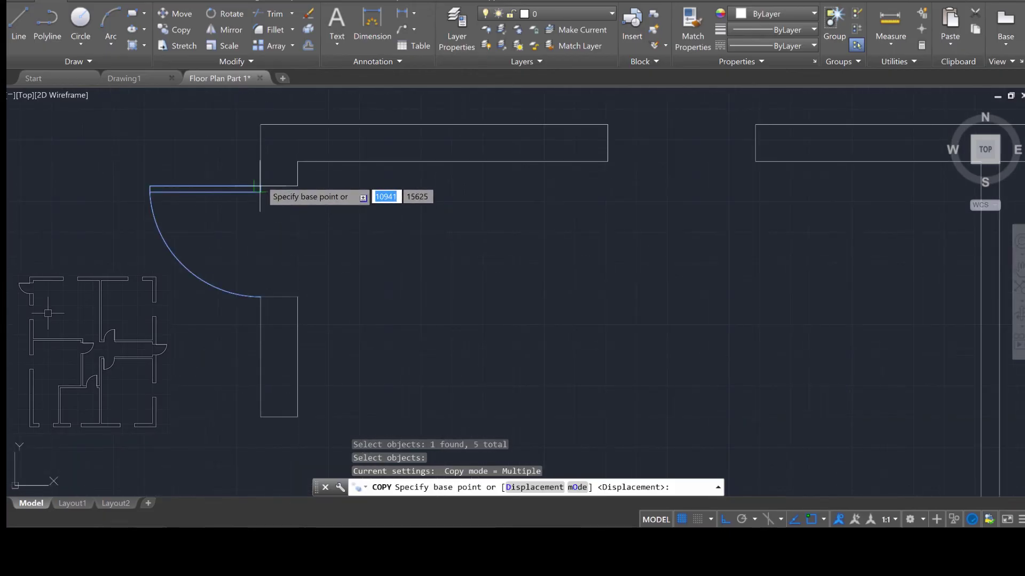
left_click(257, 188)
scroll(499, 322, "down", 4)
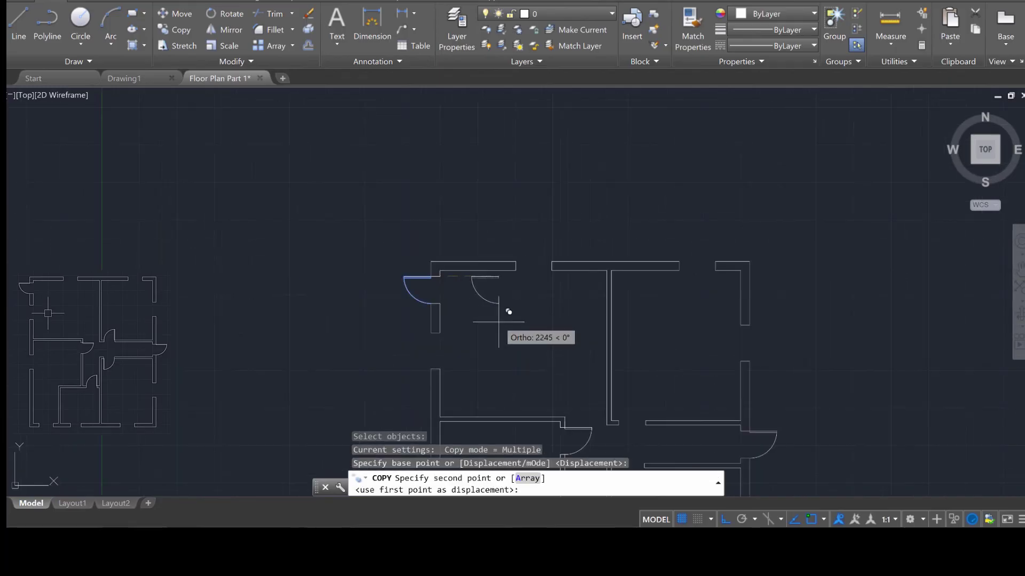
scroll(601, 214, "up", 5)
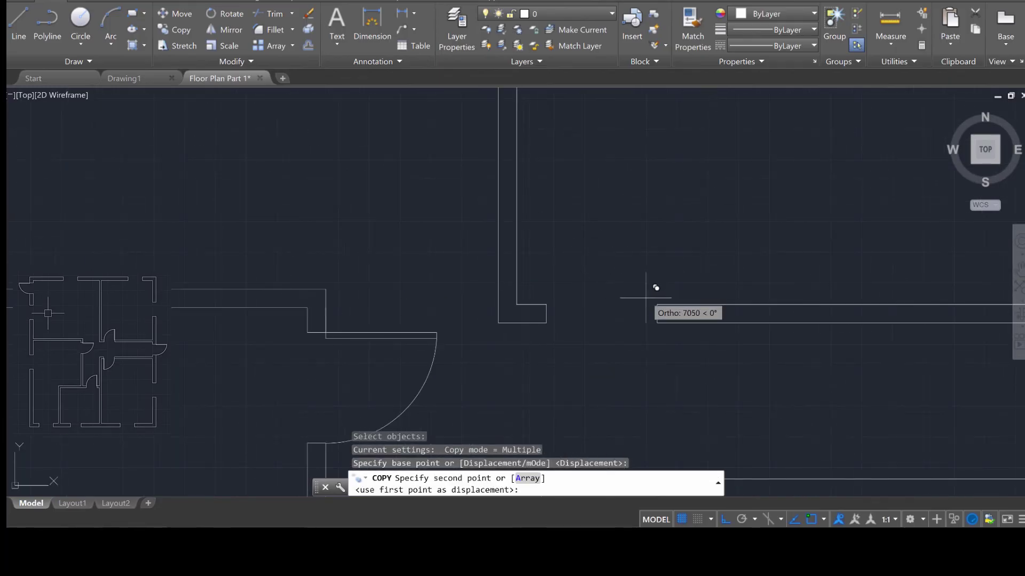
left_click(657, 323)
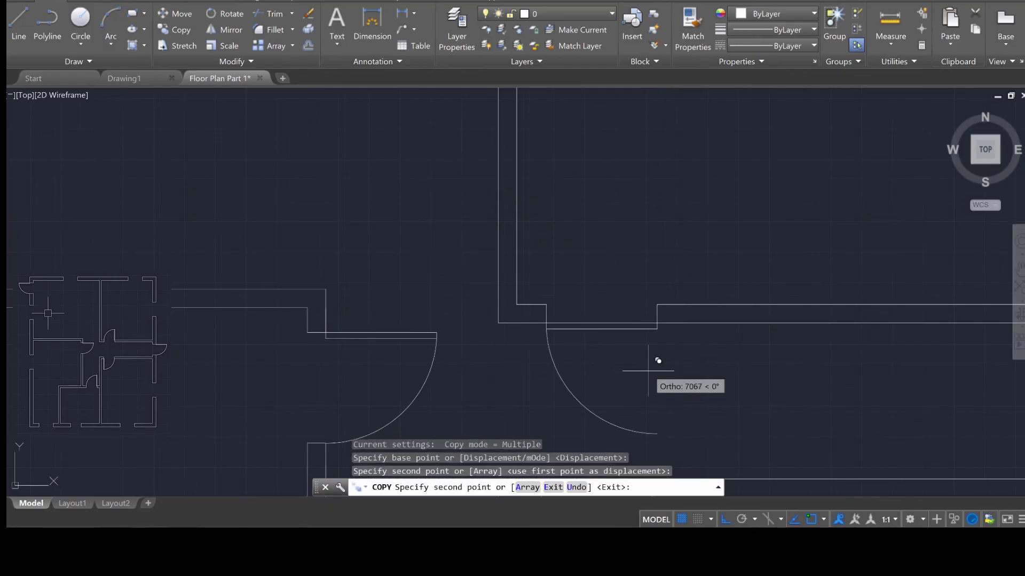
scroll(680, 320, "down", 3)
scroll(687, 323, "up", 2)
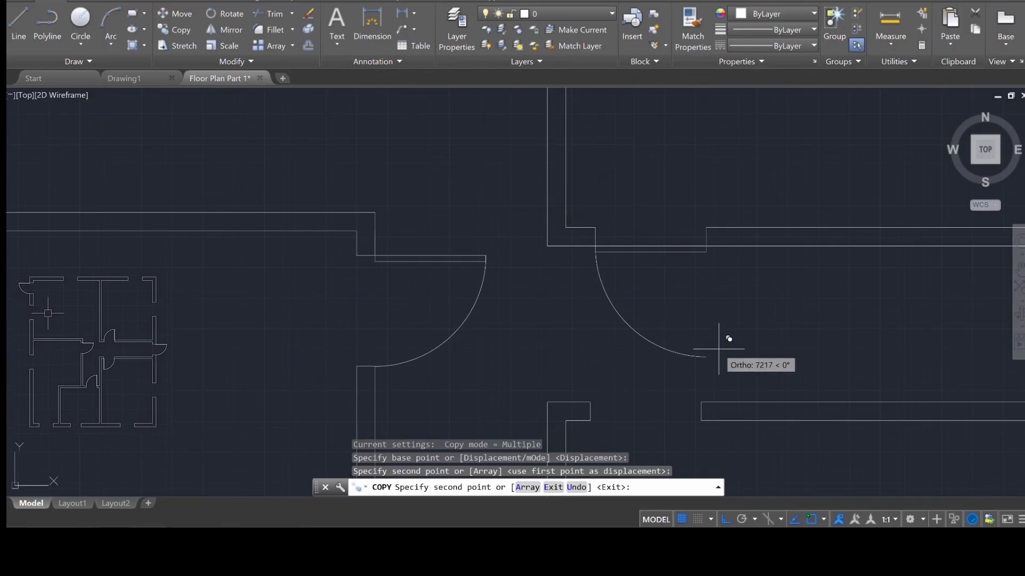
key("Escape")
key("Escape")
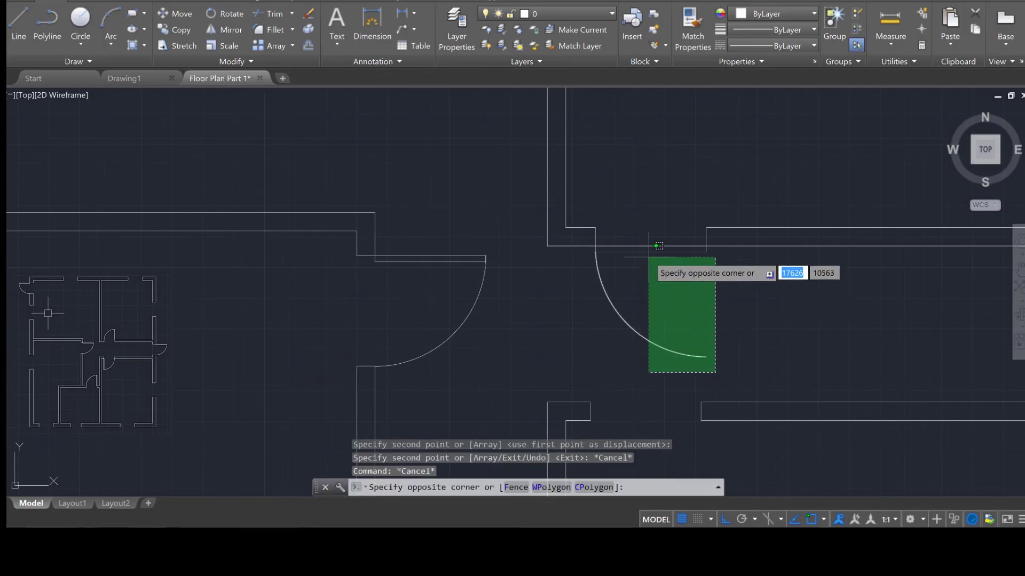
- Rotate the copied leaf and swing arc to 270° about the hinge corner at the right jamb so the door swings into the upper-right room
left_click(656, 239)
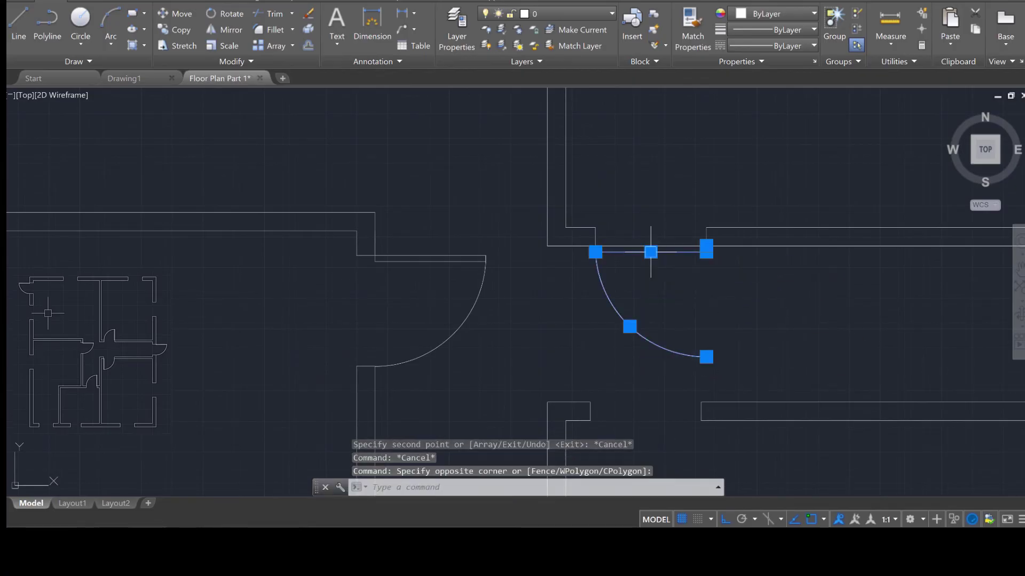
scroll(648, 259, "up", 6)
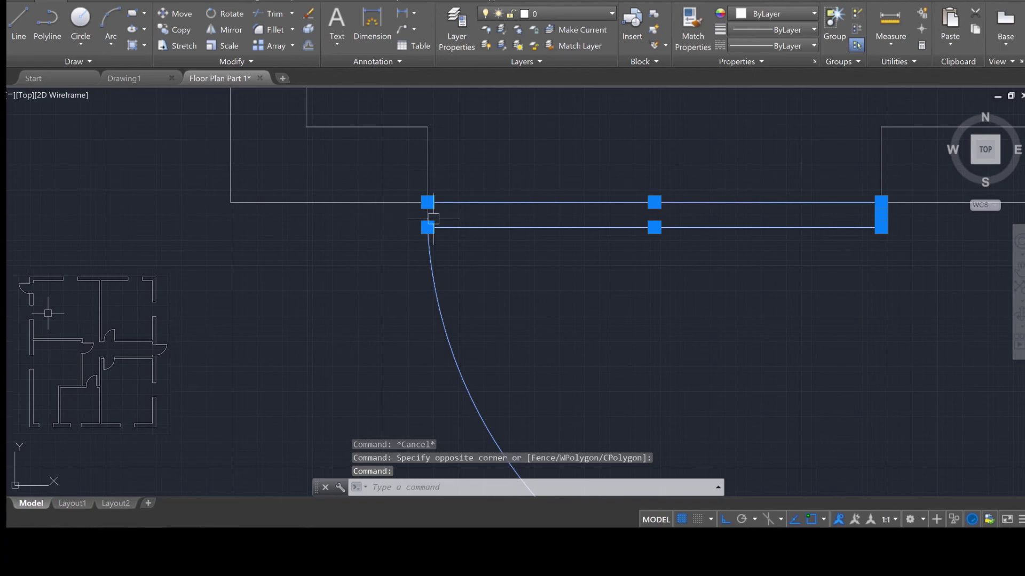
scroll(464, 245, "down", 5)
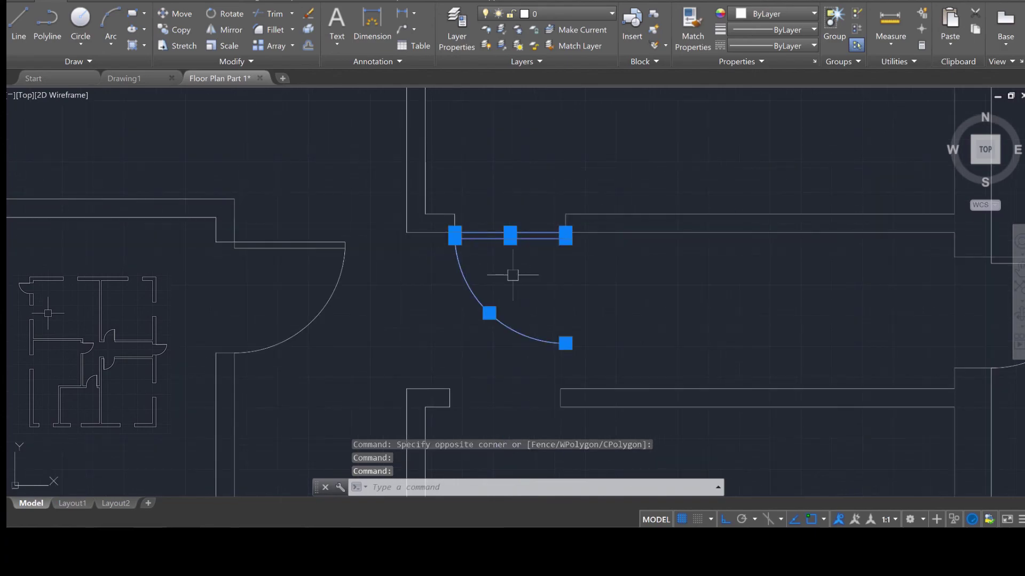
type("t")
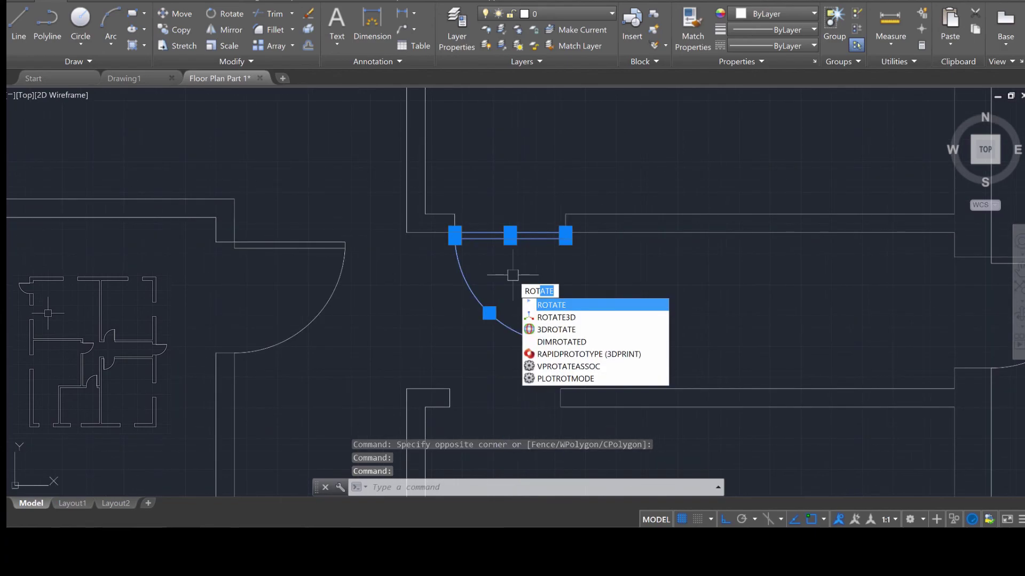
key("Return")
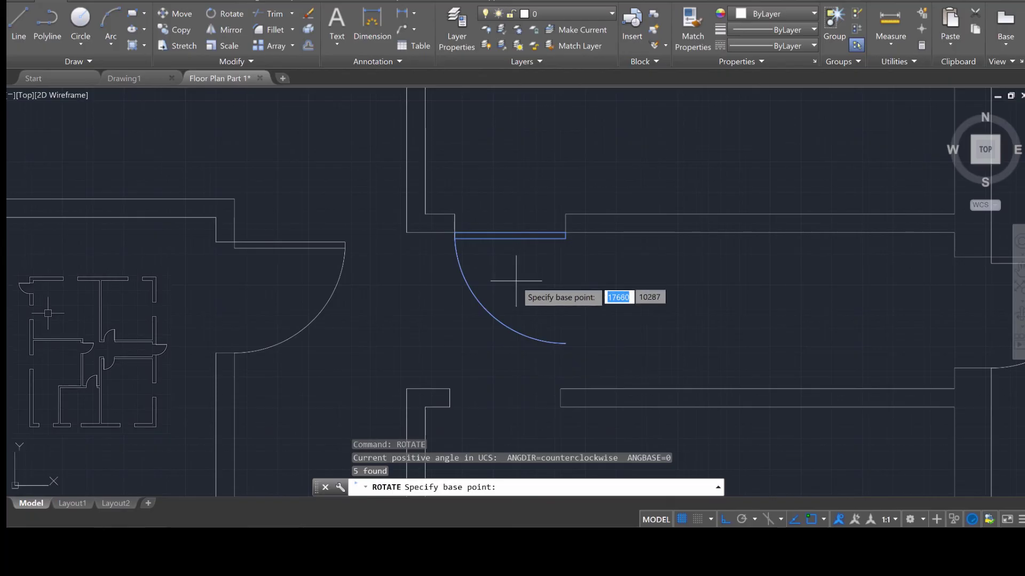
left_click(565, 232)
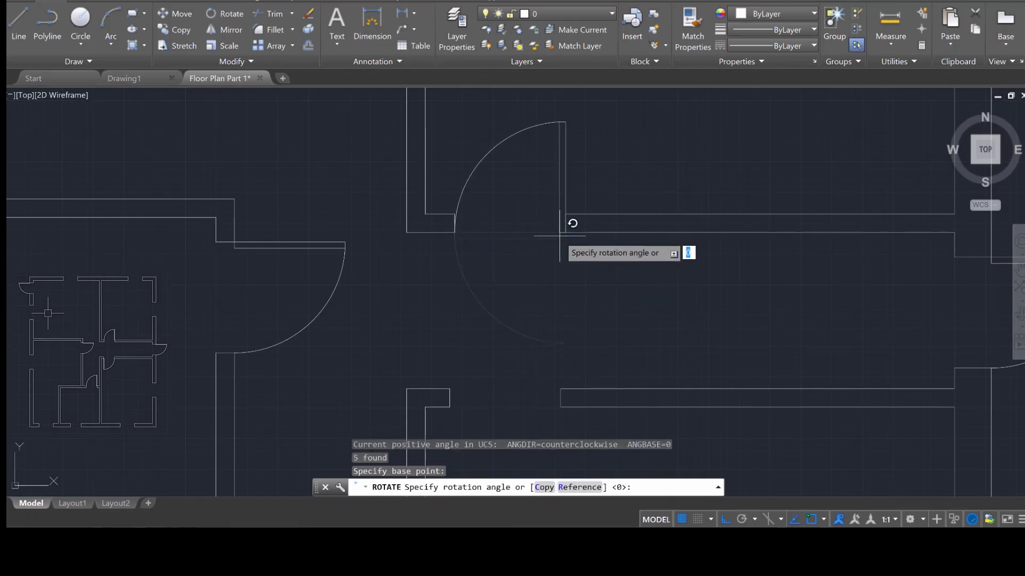
left_click(567, 288)
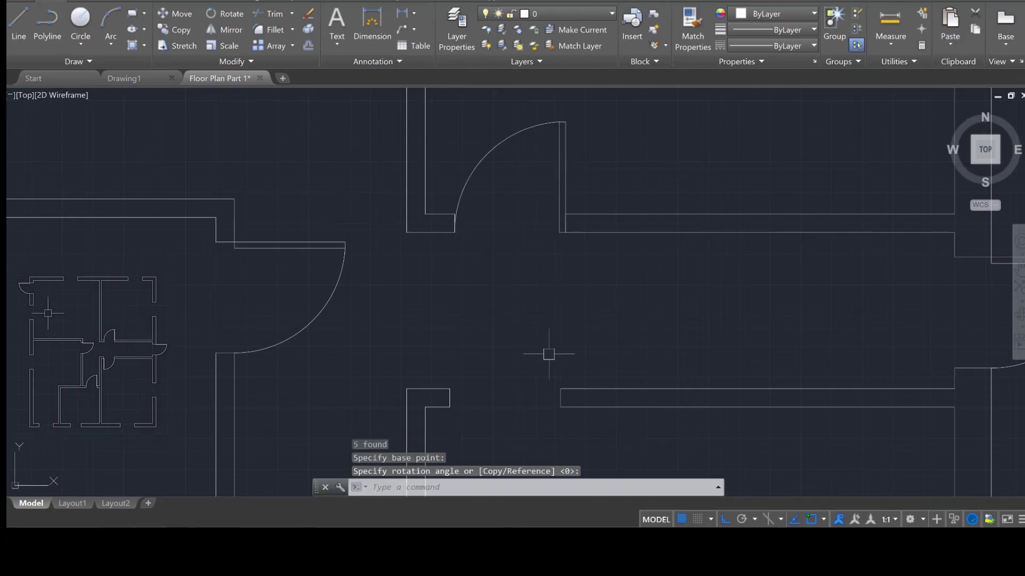
- Move the rotated door from the leaf's lower right corner up to the right jamb's corner on the room-side wall face
scroll(549, 354, "up", 2)
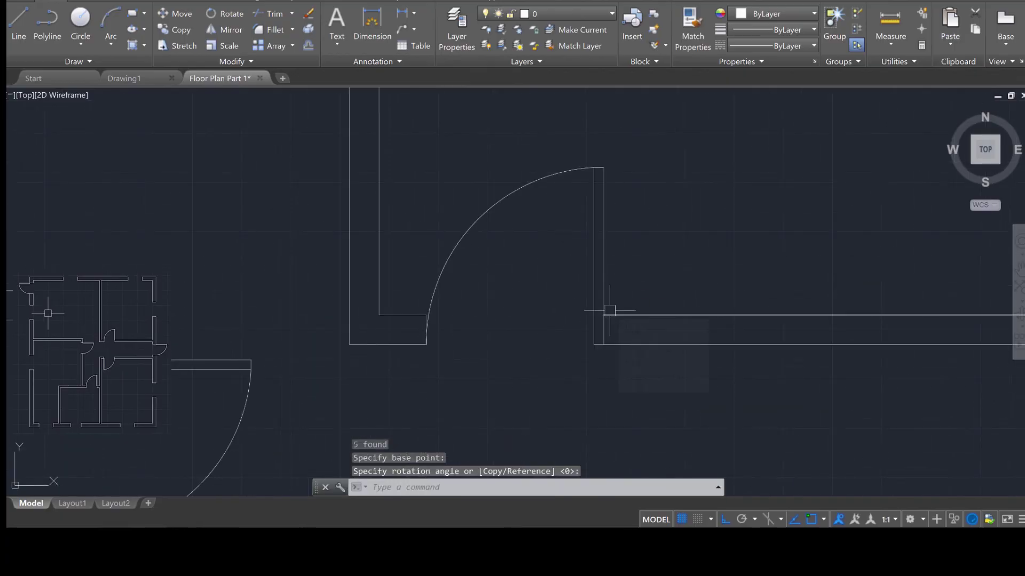
type("mo")
key("Return")
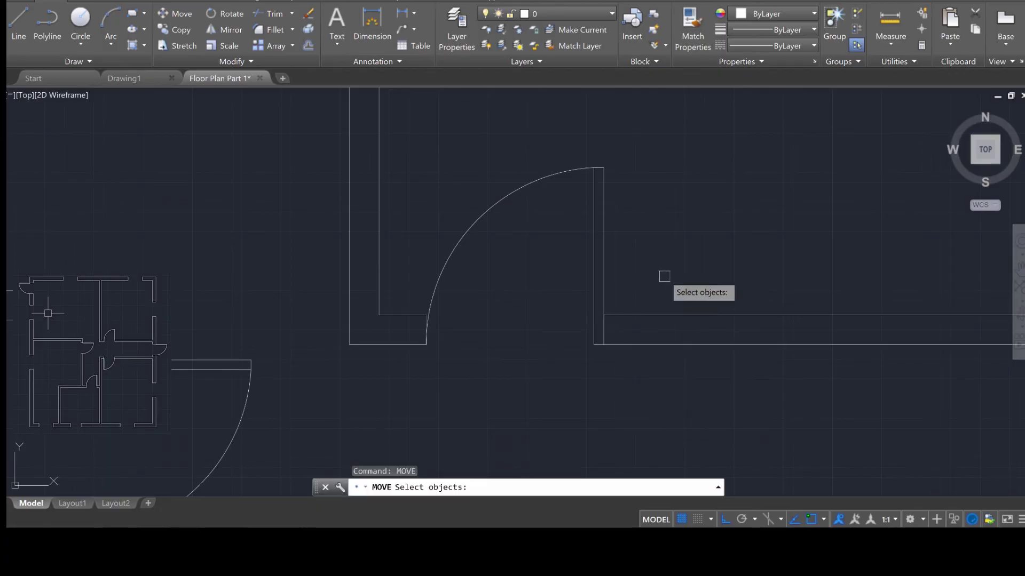
left_click(665, 277)
left_click(450, 125)
left_click(596, 347)
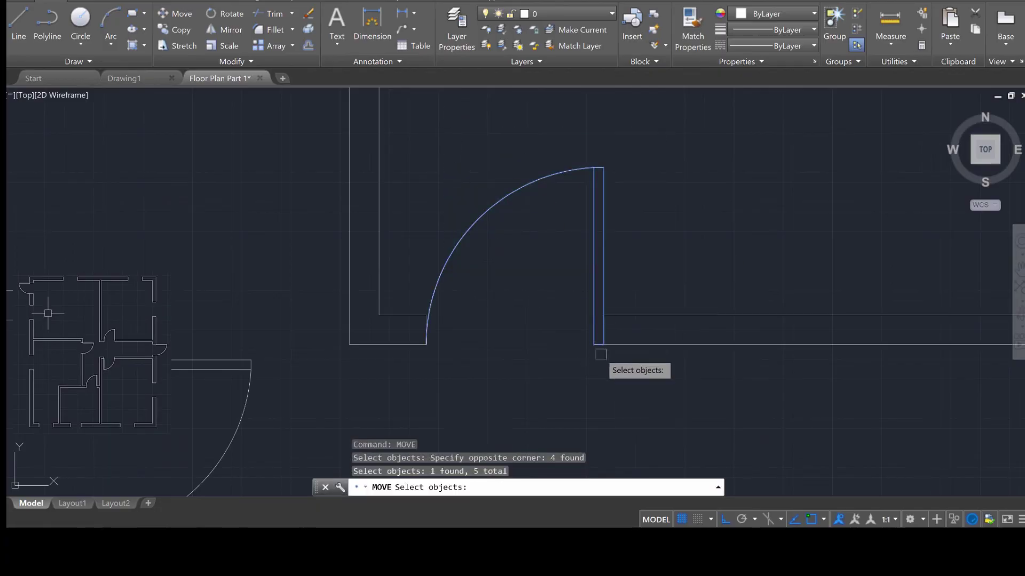
key("Return")
left_click(603, 344)
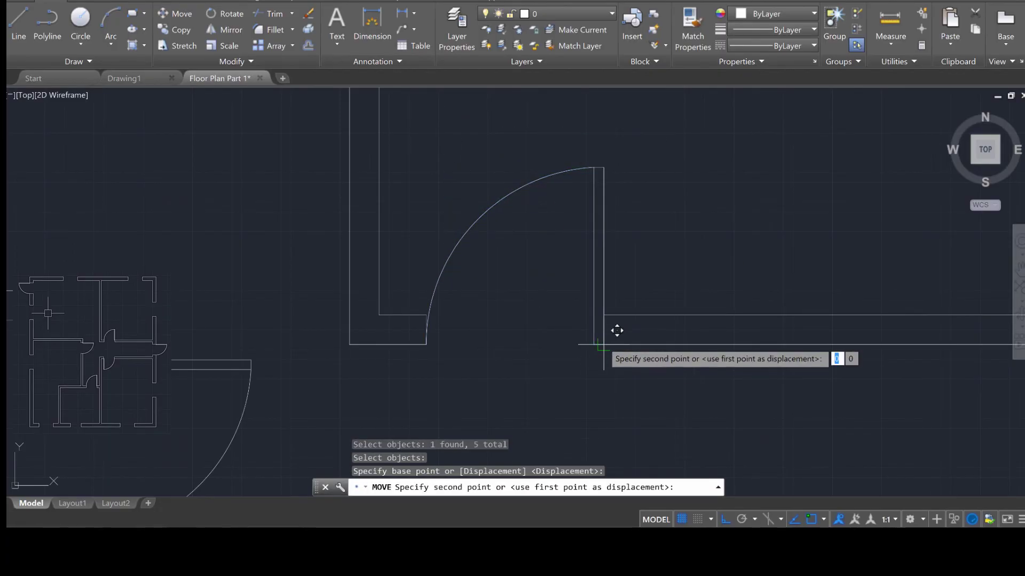
left_click(601, 350)
- Copy the upper-right room's door from the leaf's lower right corner to the upper corner of the lower-left room opening's right jamb
scroll(609, 376, "down", 4)
mouse_move(609, 376)
middle_mouse_down()
mouse_move(667, 208)
mouse_move(652, 294)
mouse_move(678, 206)
mouse_move(661, 355)
middle_mouse_up()
scroll(650, 291, "up", 1)
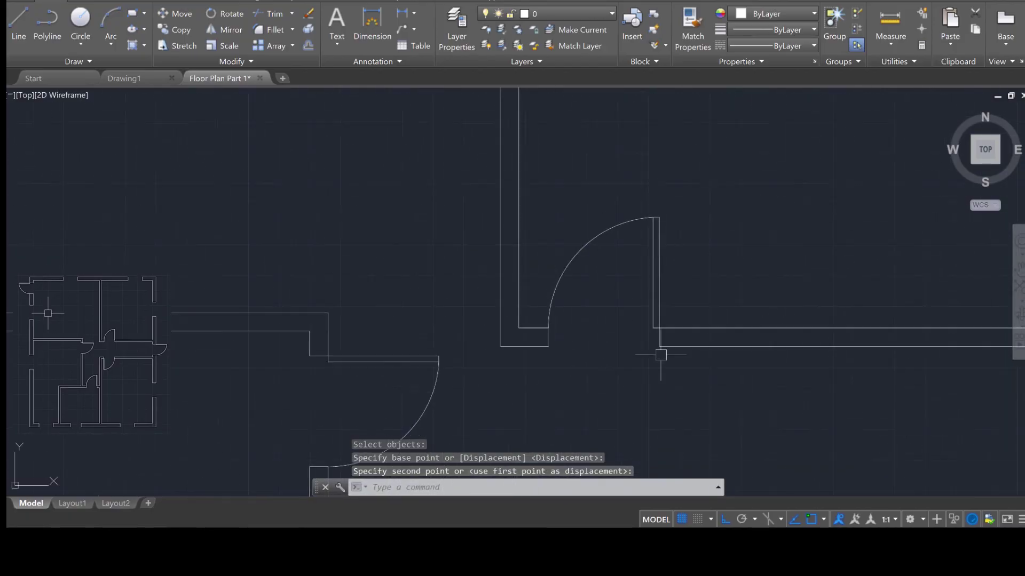
type("copy")
key("Return")
left_click(701, 305)
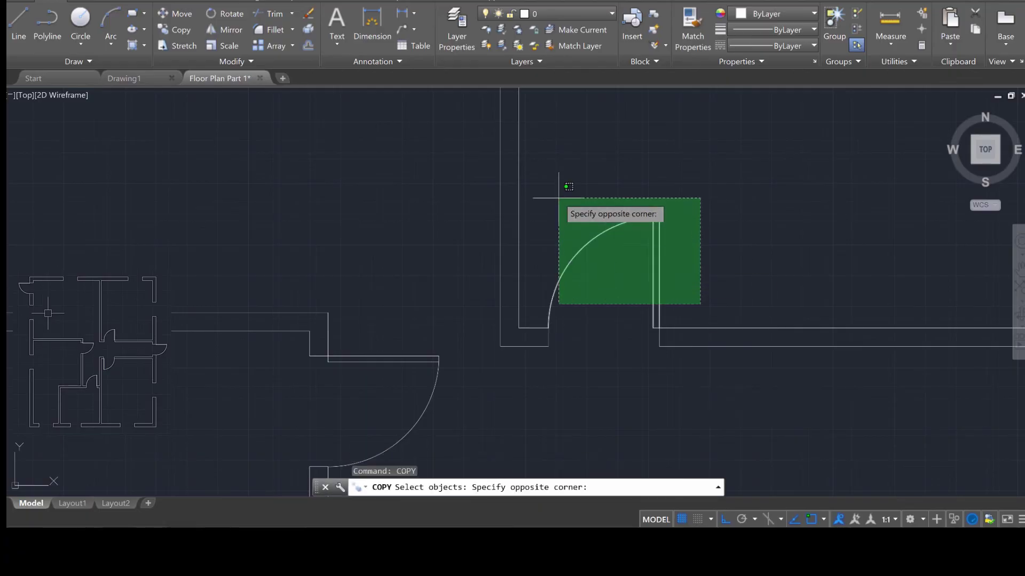
left_click(559, 198)
scroll(630, 360, "up", 4)
left_click(697, 274)
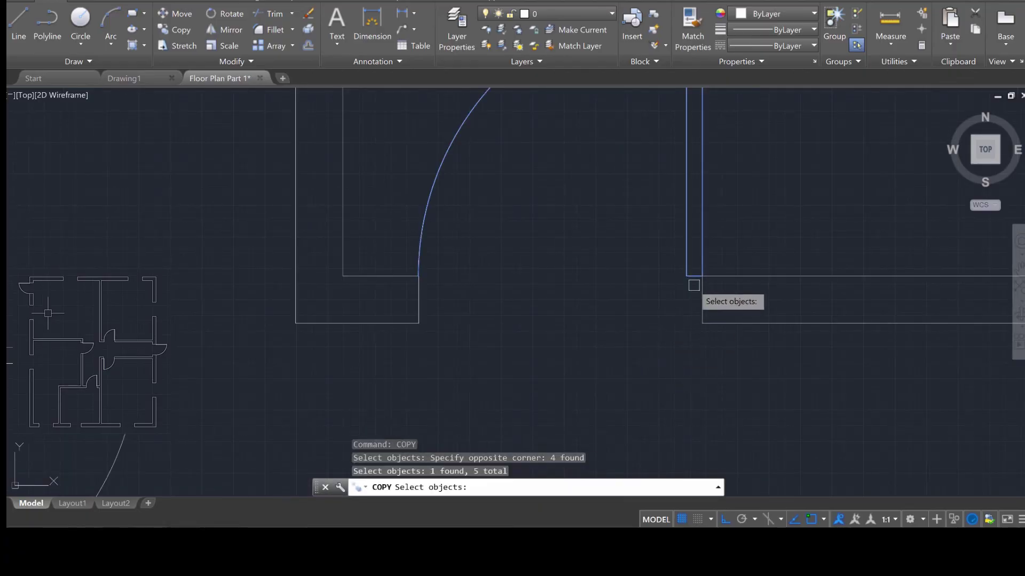
key("Return")
scroll(698, 283, "down", 4)
scroll(699, 287, "down", 2)
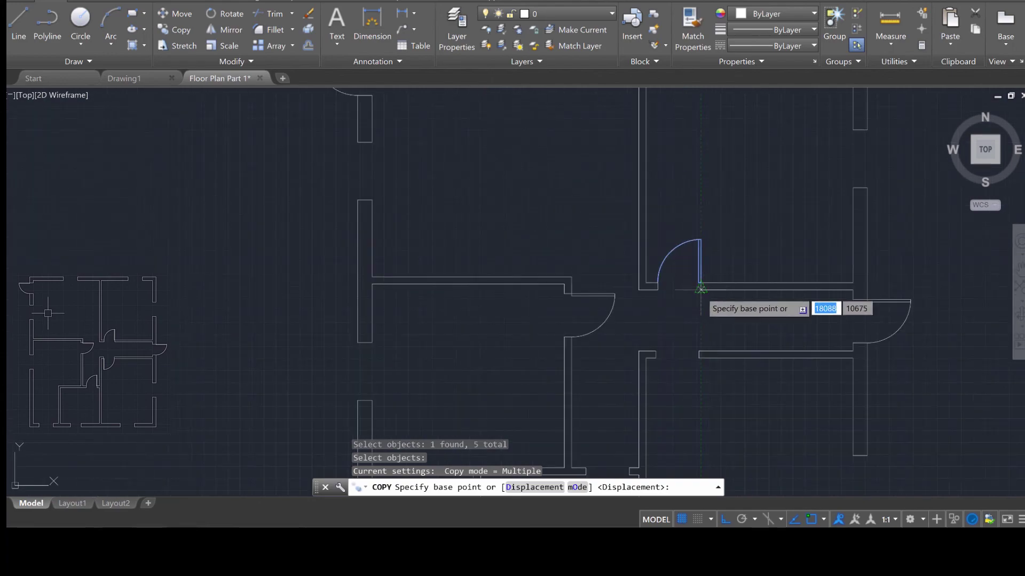
middle_click_drag(710, 289, 645, 289)
scroll(644, 289, "up", 3)
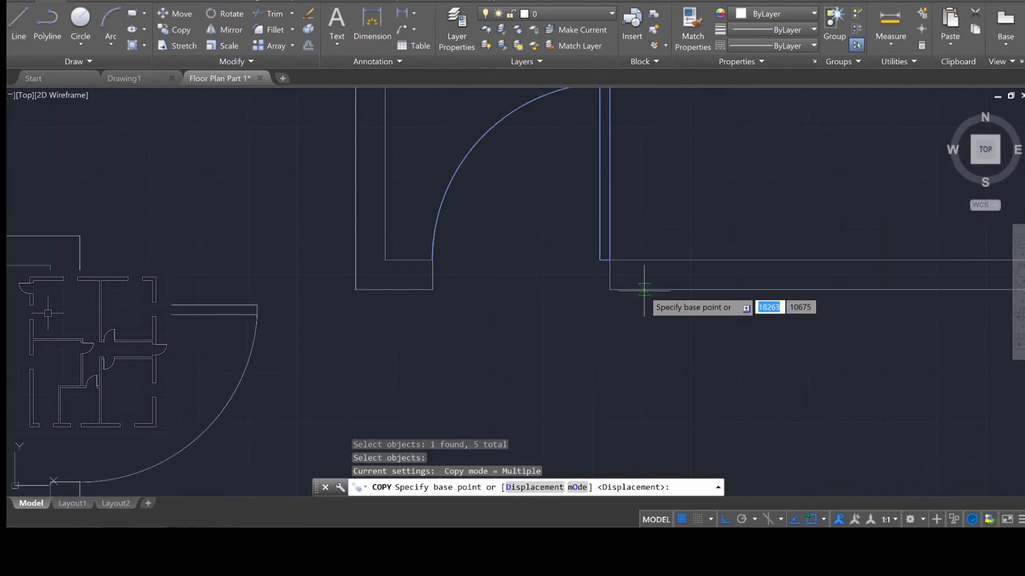
left_click(604, 260)
scroll(540, 366, "down", 6)
middle_click_drag(530, 376, 580, 227)
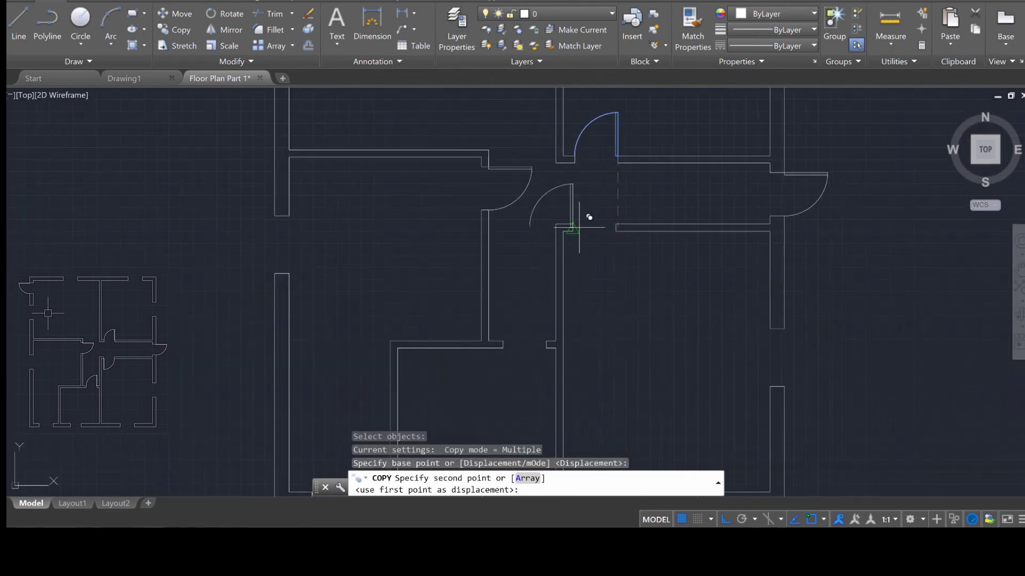
scroll(520, 322, "up", 6)
left_click(630, 421)
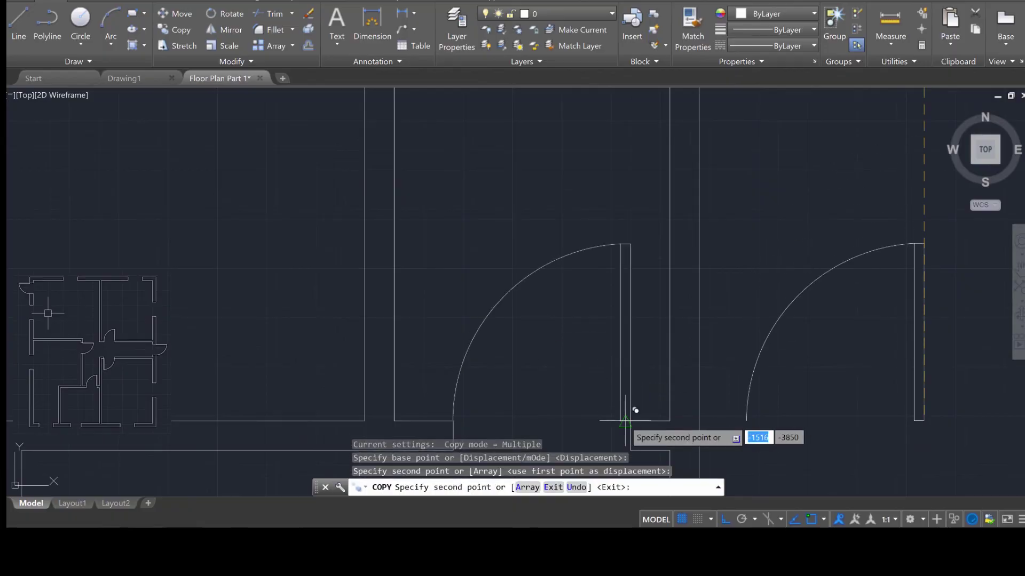
- Copy the upper-right room's door from the leaf's lower right corner to the left jamb's lower corner of the lower corridor wall's opening
scroll(630, 421, "down", 4)
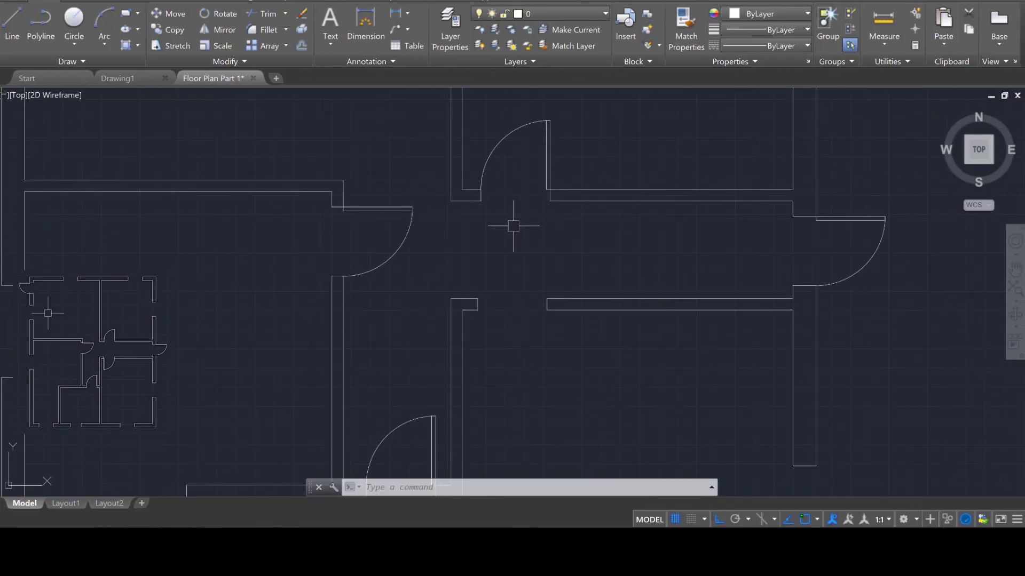
middle_click_drag(514, 226, 519, 256)
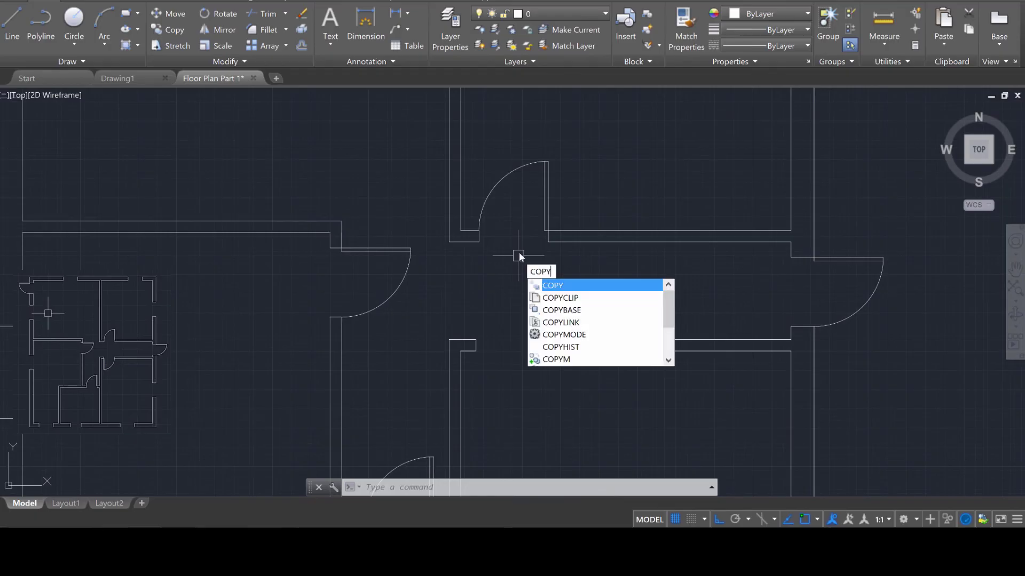
key("Return")
left_click(572, 207)
left_click(476, 124)
scroll(516, 216, "up", 4)
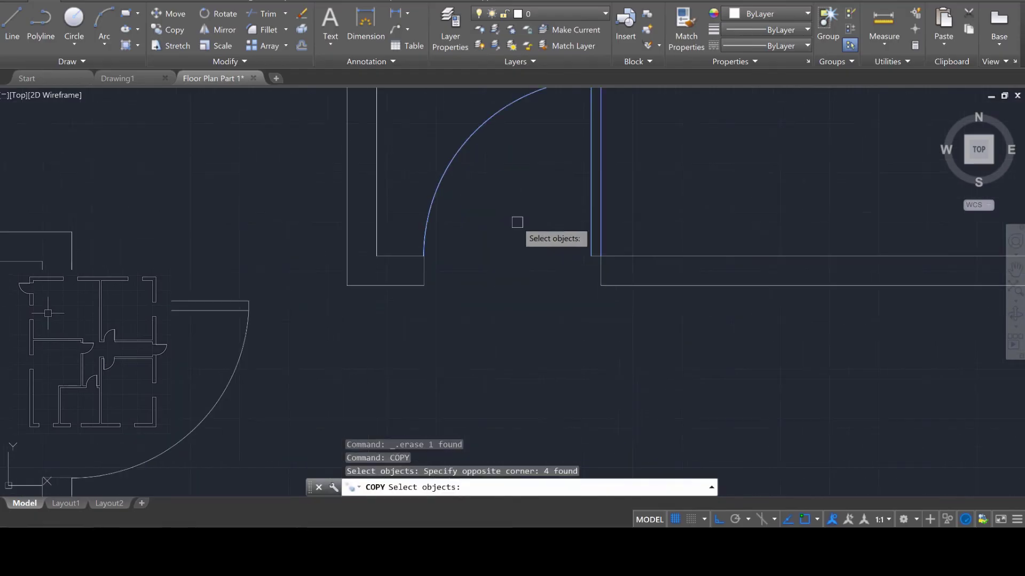
left_click(596, 256)
scroll(595, 256, "down", 4)
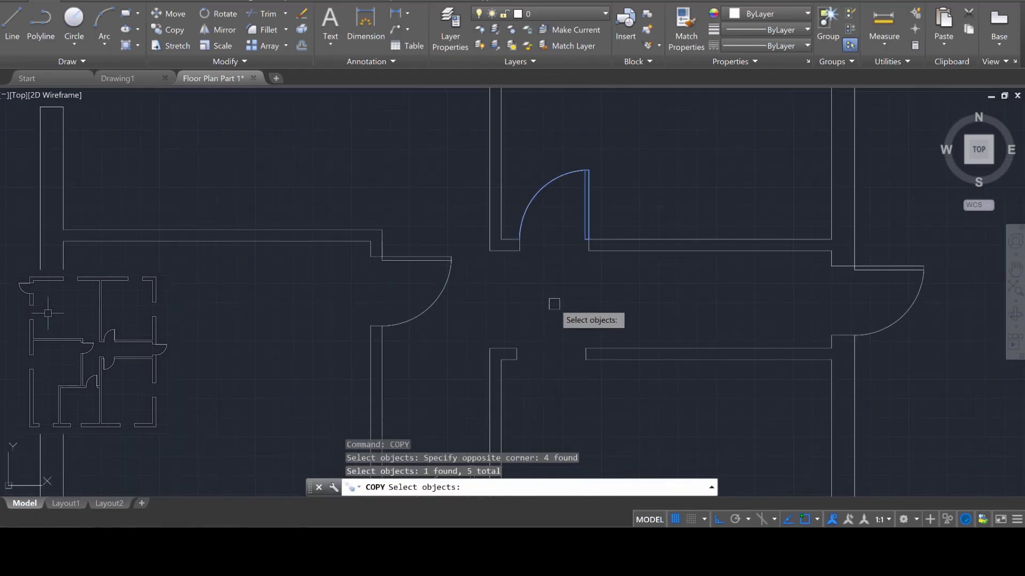
key("Return")
scroll(583, 251, "up", 3)
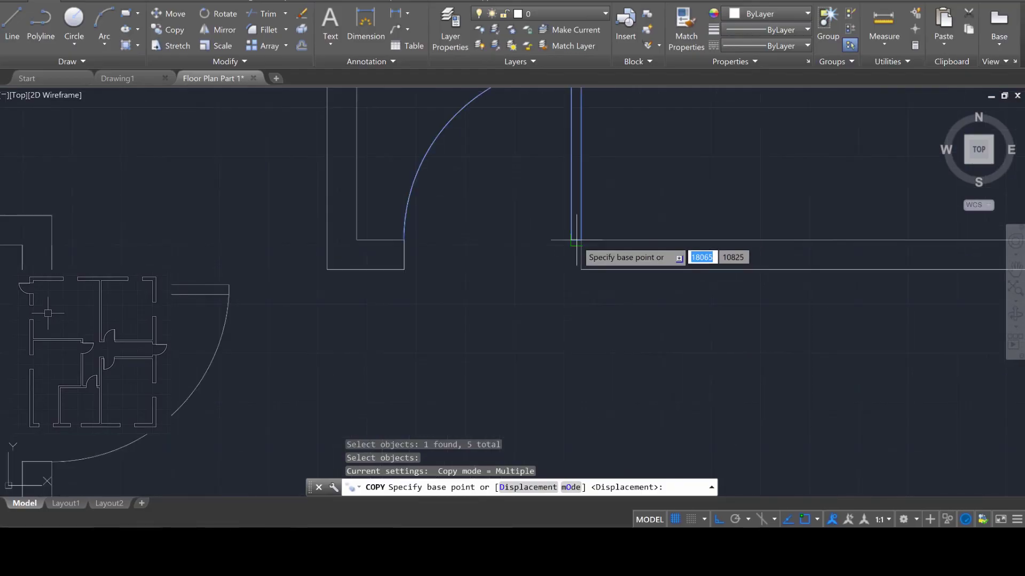
left_click(579, 240)
scroll(588, 176, "down", 3)
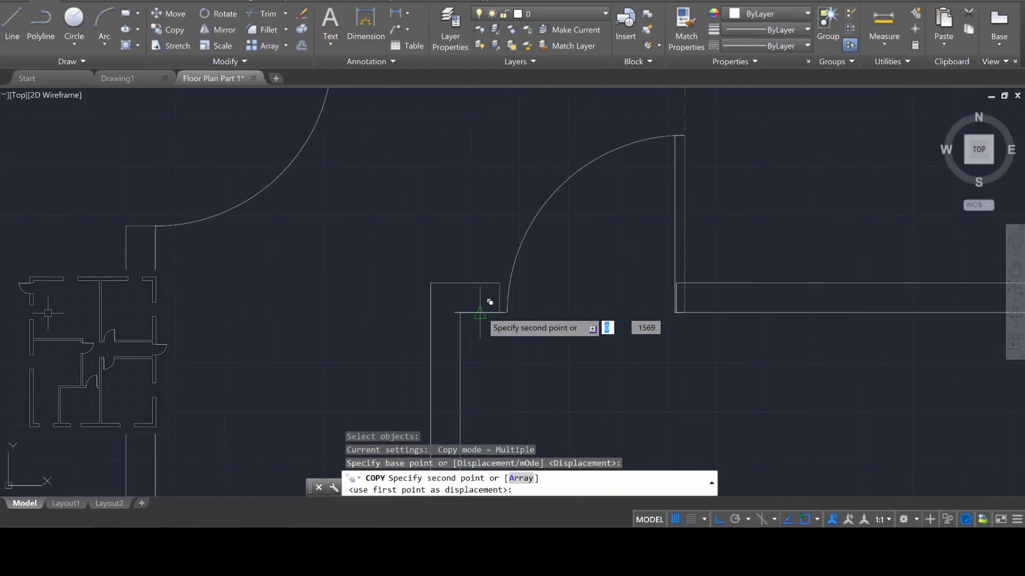
left_click(521, 332)
scroll(526, 270, "up", 3)
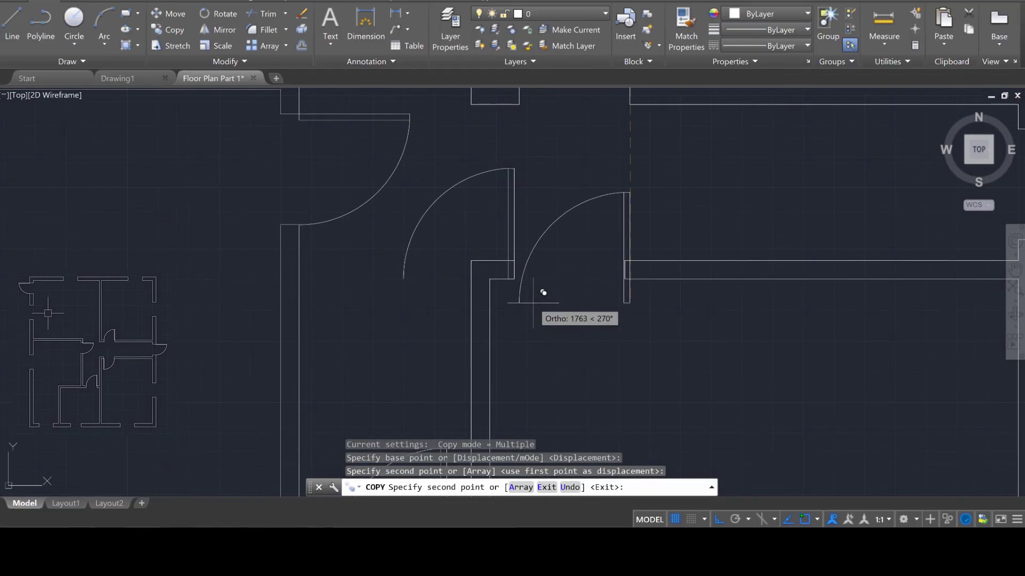
key("Escape")
- Rotate the copied leaf and swing arc 180° about the left jamb's lower corner so the door swings into the lower-right room
type("ror")
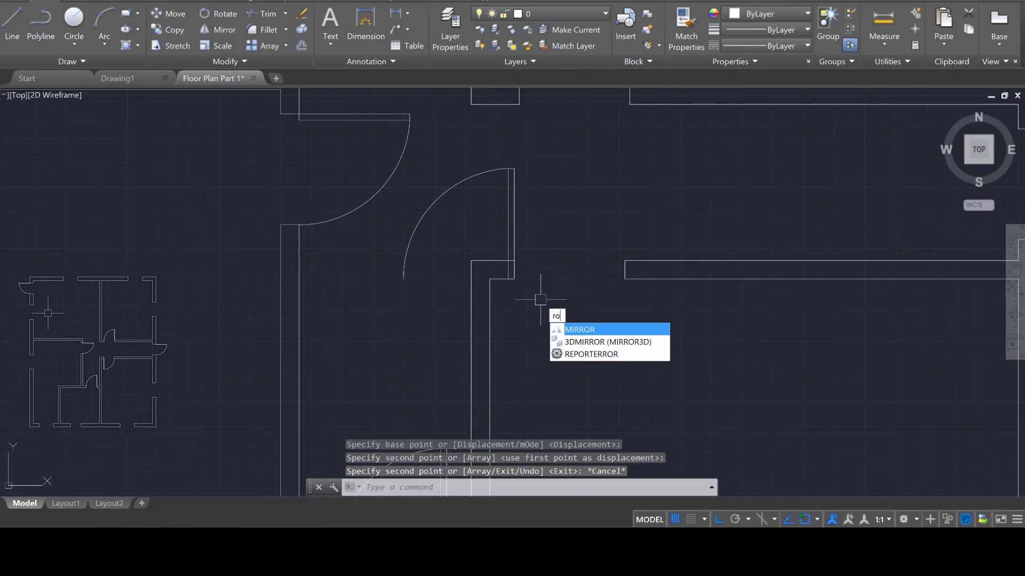
key("BackSpace")
key("Return")
left_click(542, 229)
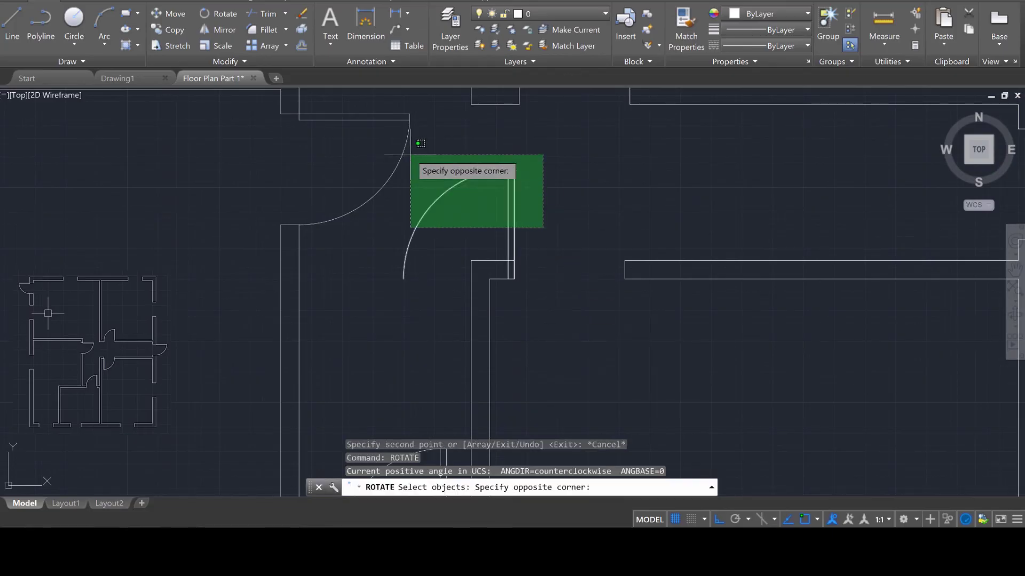
left_click(411, 159)
scroll(529, 284, "up", 2)
left_click(534, 280)
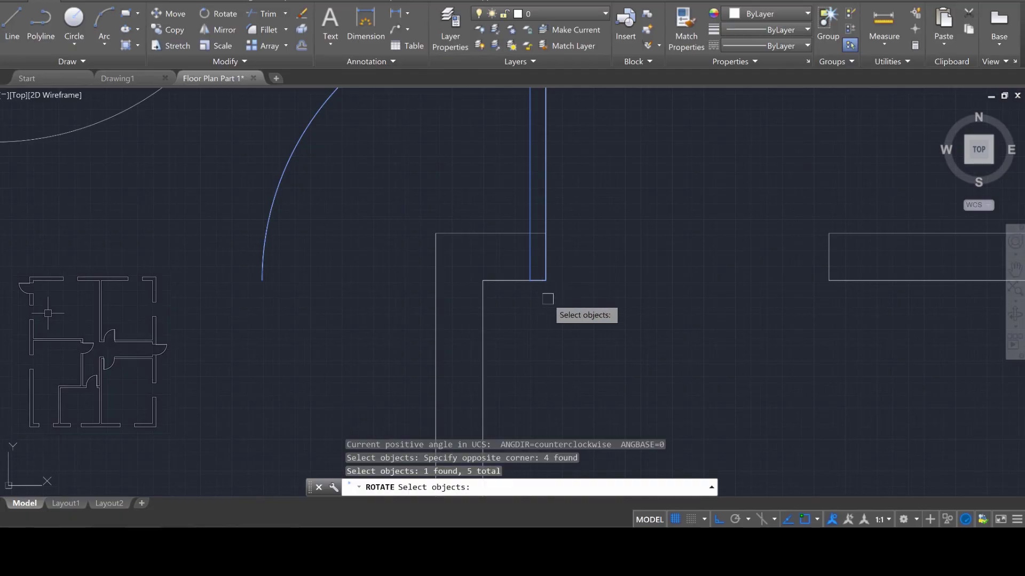
key("Return")
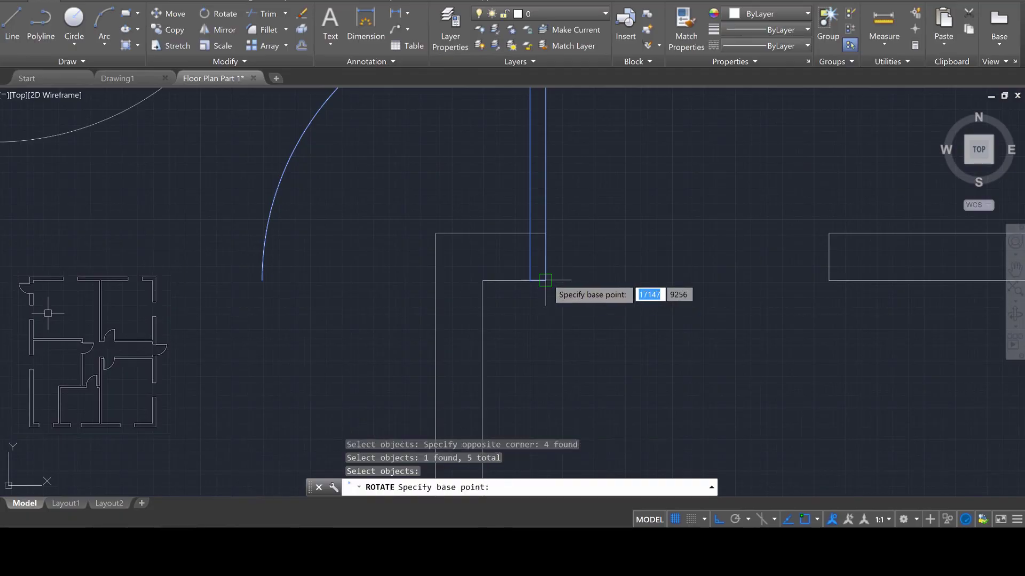
left_click(545, 280)
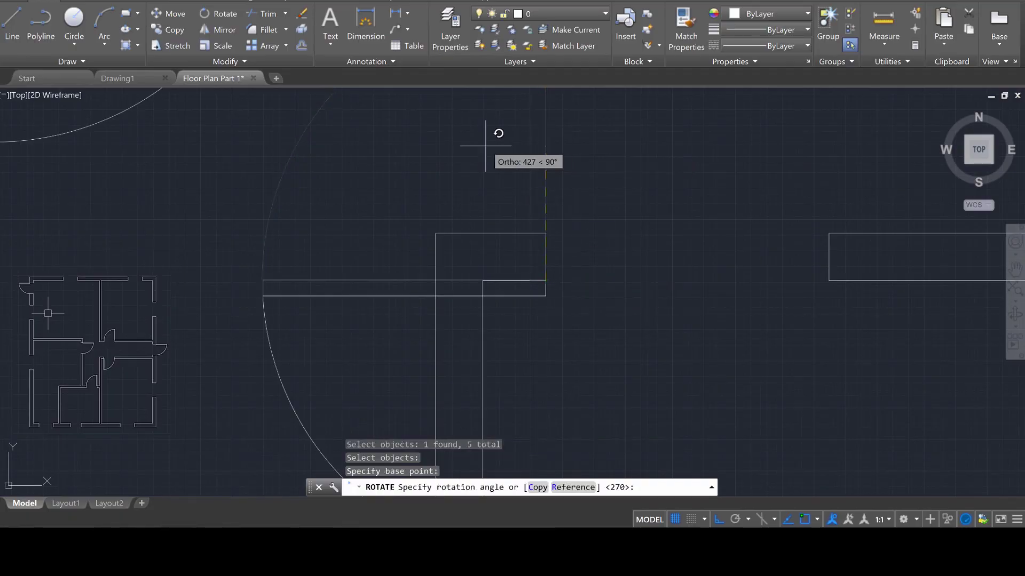
left_click(360, 198)
scroll(358, 200, "down", 5)
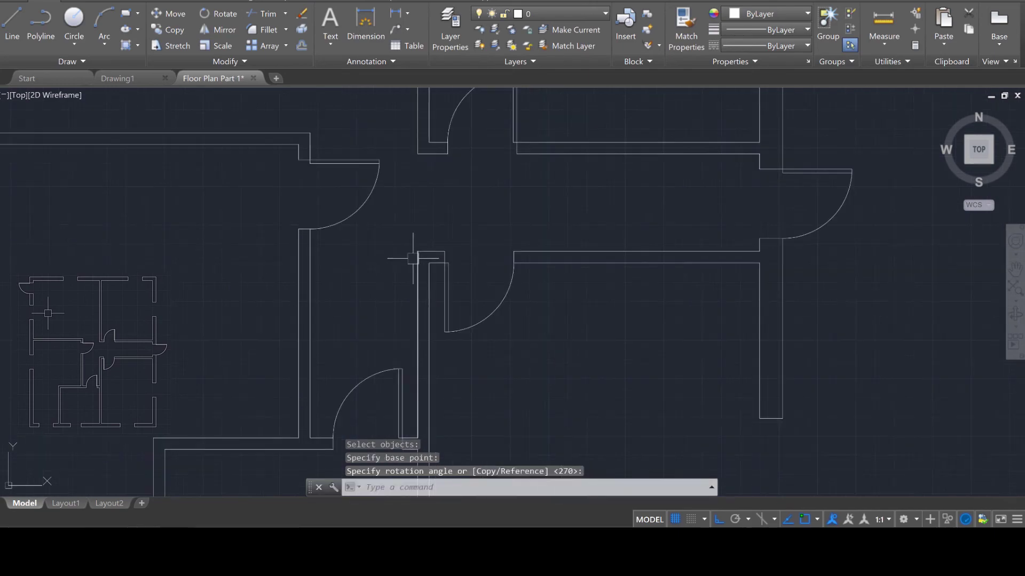
key("Escape")
key("Escape")
key("Escape")
scroll(624, 334, "down", 3)
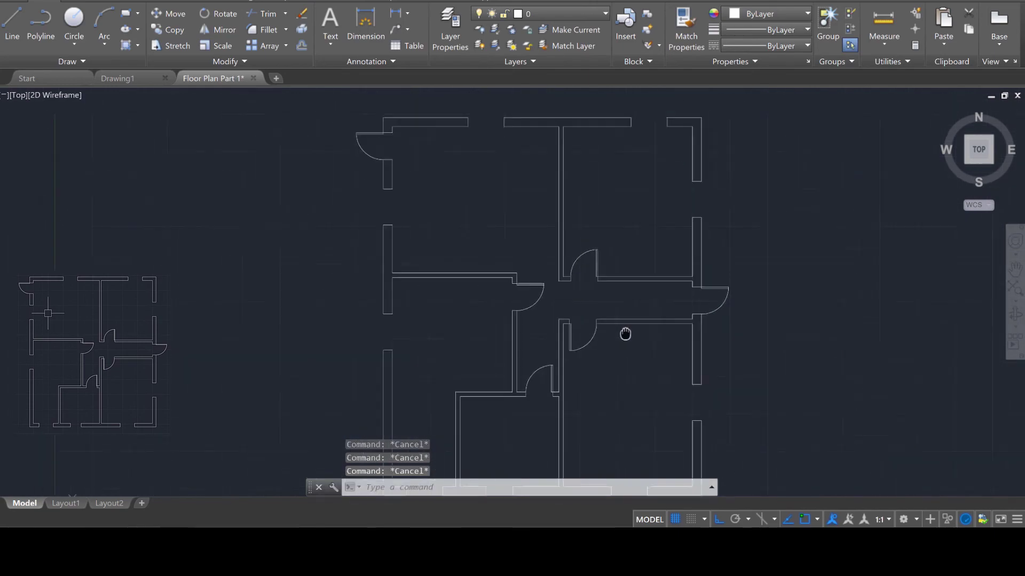